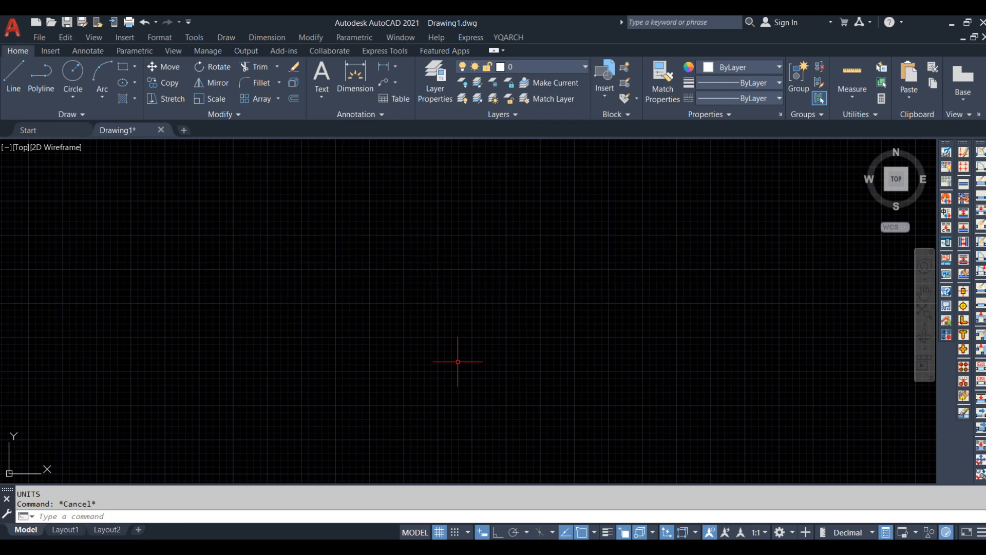
Open the drawing units settings, set the length type to Architectural and view its precision choices
text(UN)
key(Return)
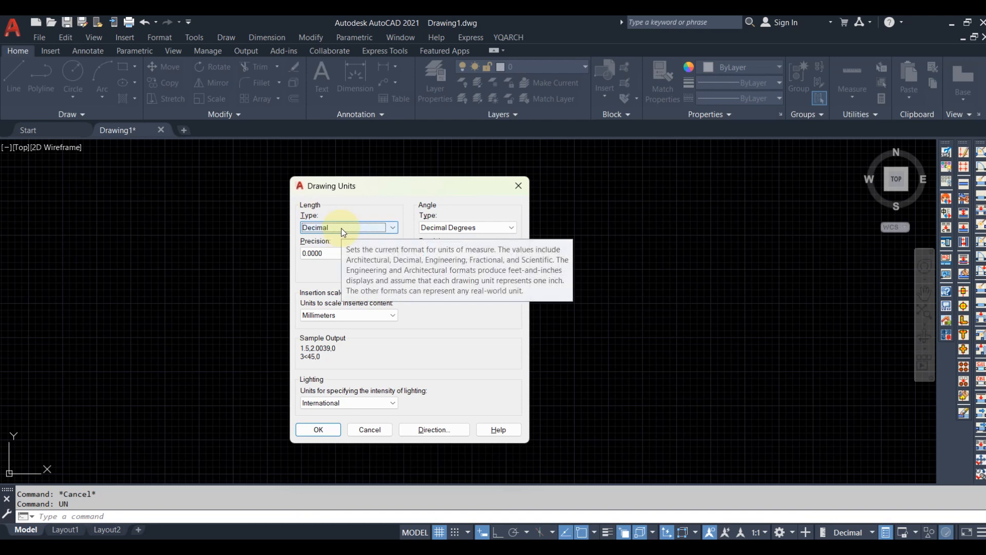
click(392, 228)
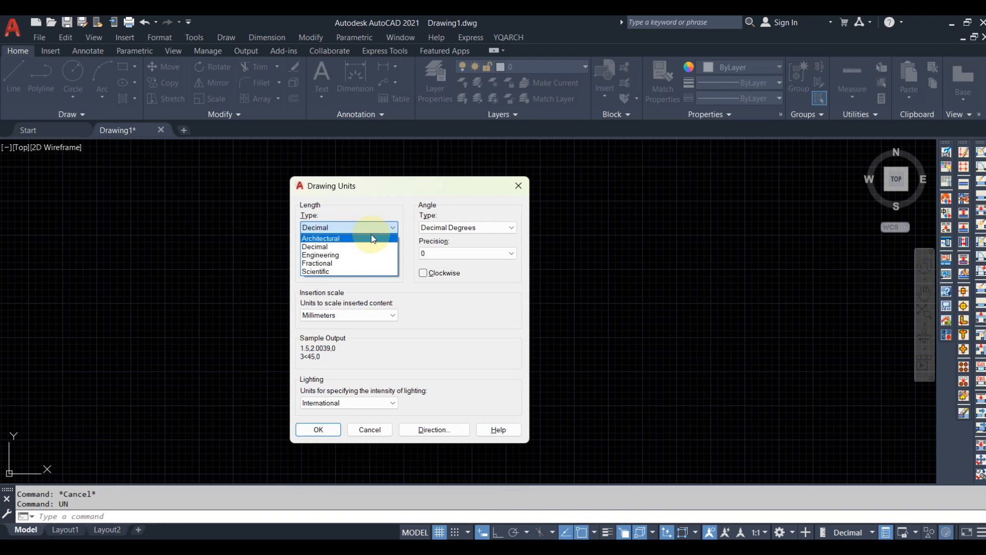
click(340, 239)
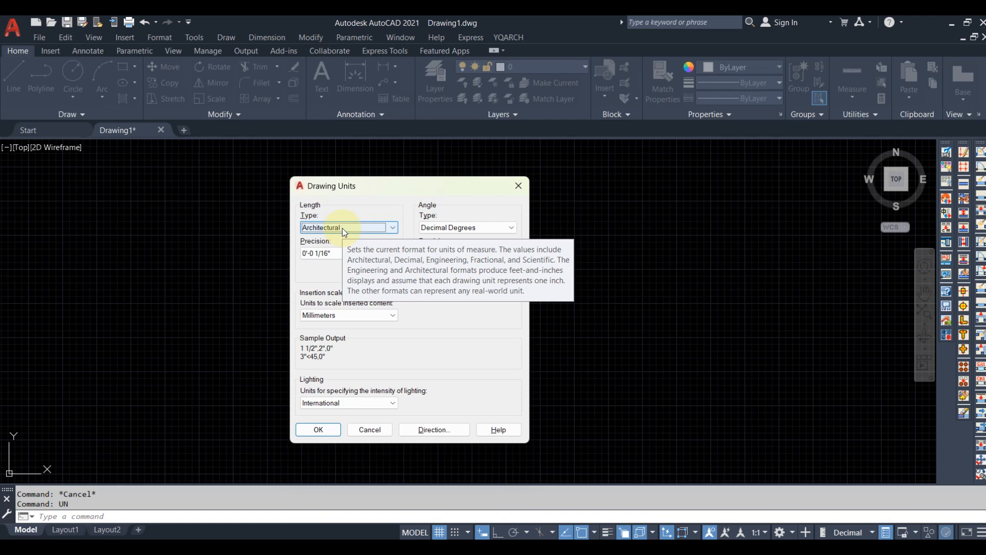
click(328, 257)
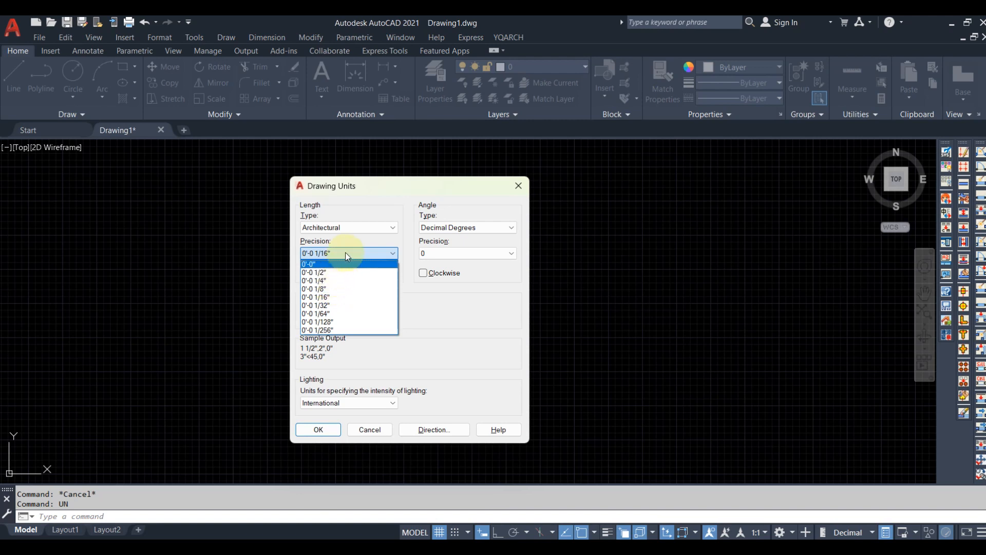
click(347, 237)
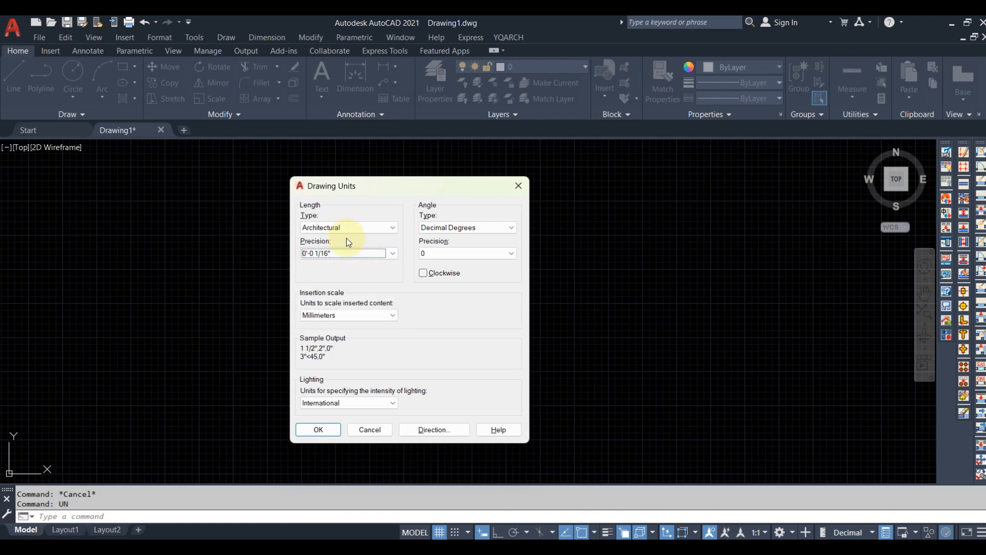
Set the length type to Engineering with a precision of 0'-0.00"
click(351, 229)
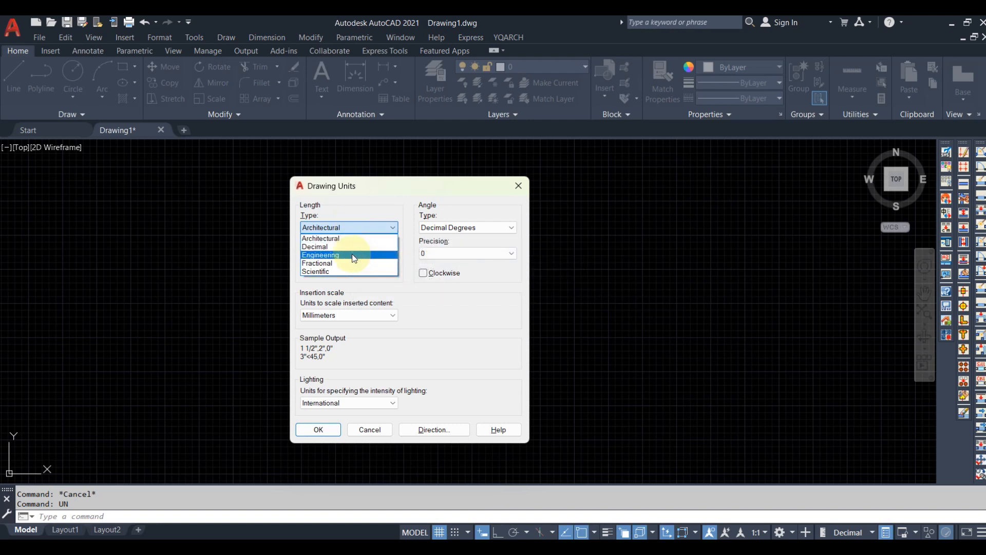
click(336, 255)
click(337, 253)
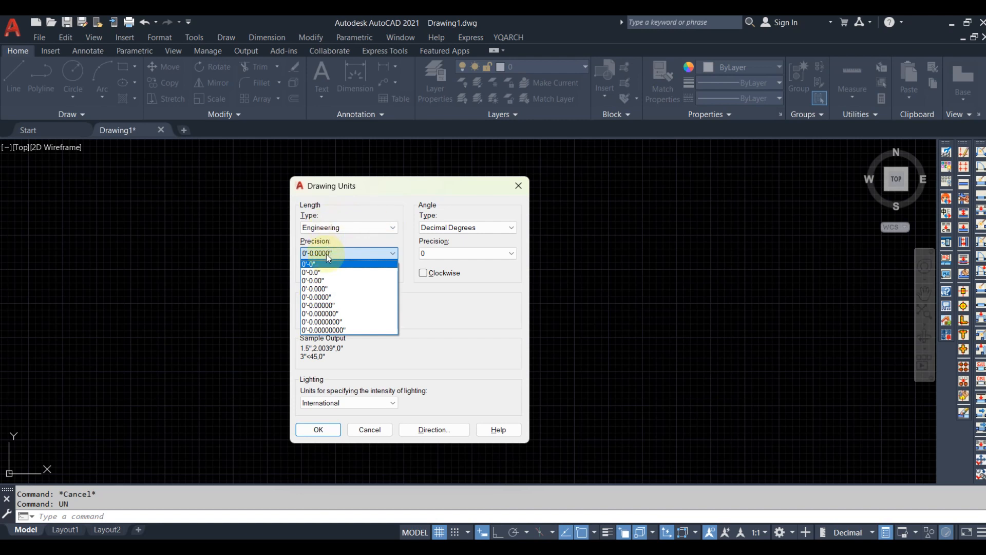
click(325, 280)
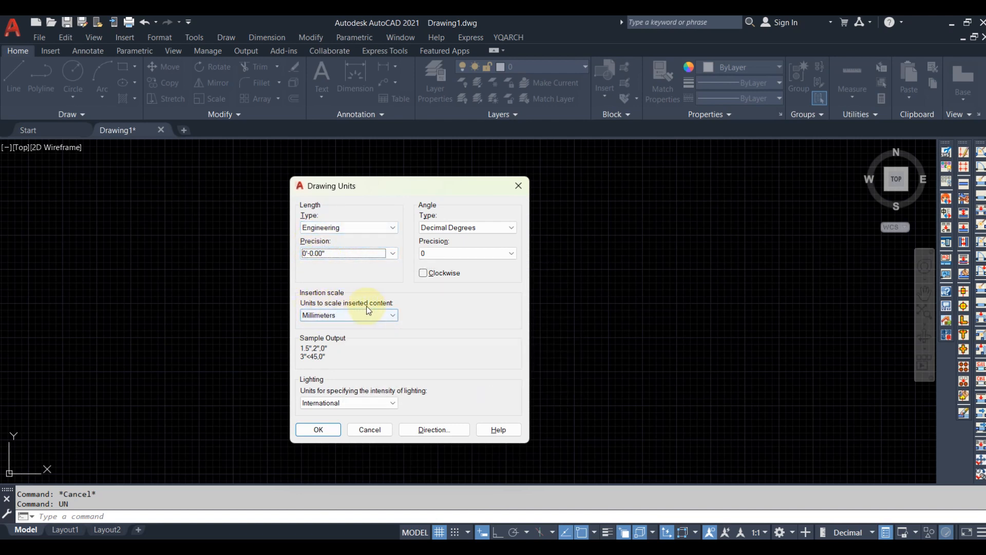
Try Inches as the insertion scale, settle on Meters and apply the drawing units
click(342, 316)
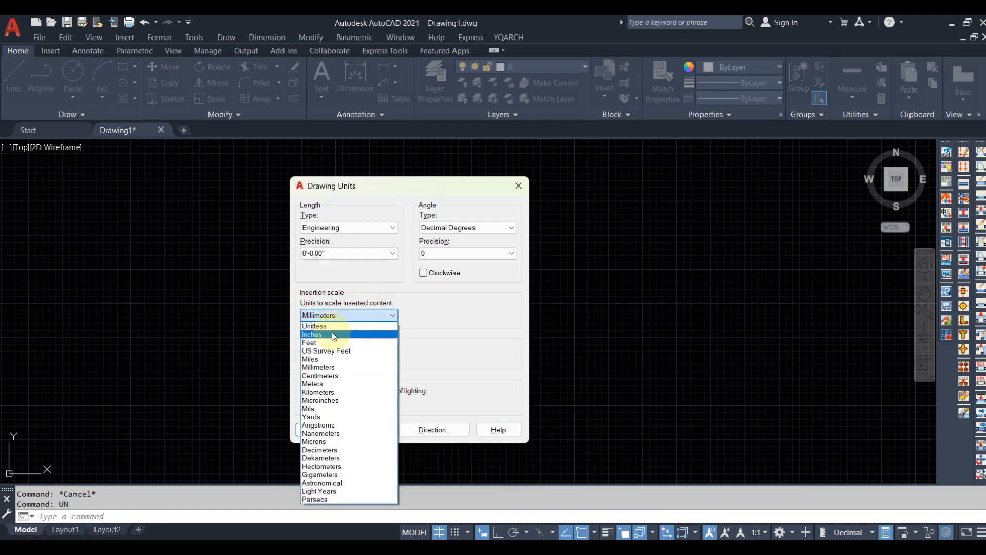
click(332, 331)
click(338, 315)
click(326, 382)
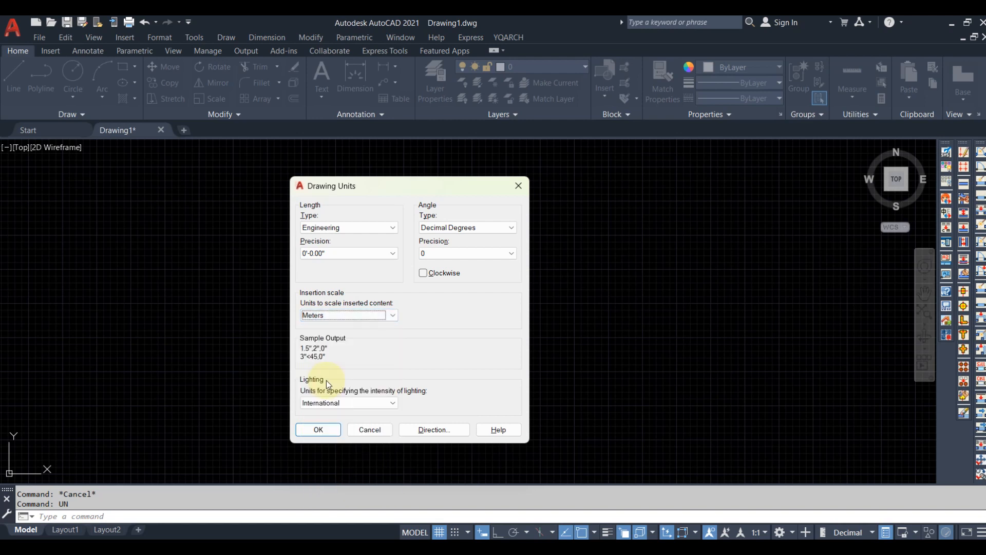
click(318, 427)
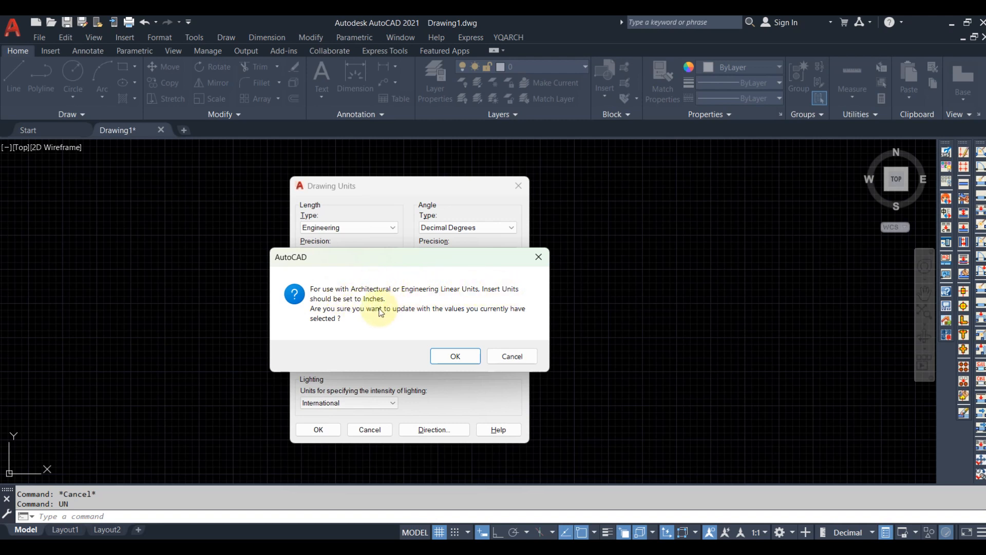
click(452, 356)
Reopen the drawing units settings and switch the insertion scale between Inches and Meters, ending on Inches
text(UN)
key(Return)
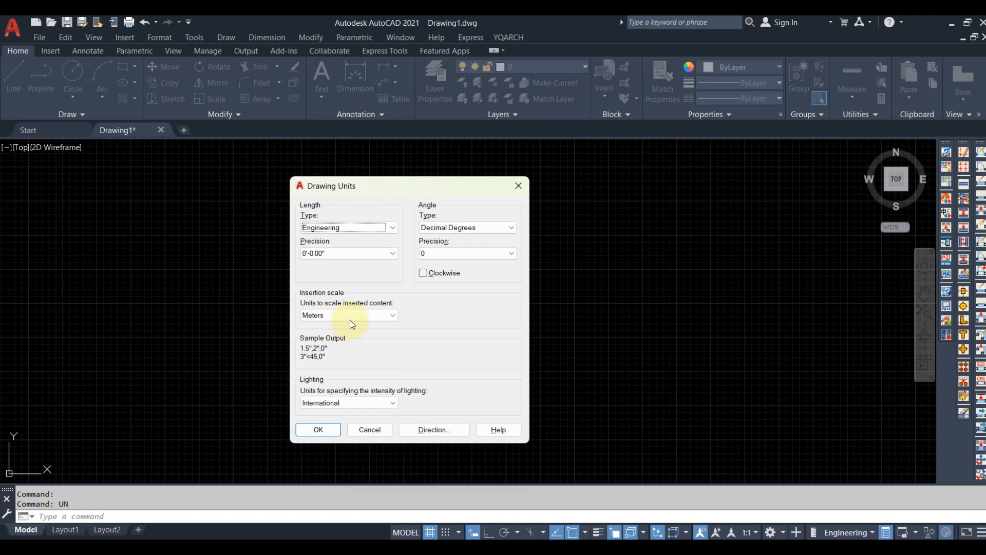
click(349, 319)
click(343, 336)
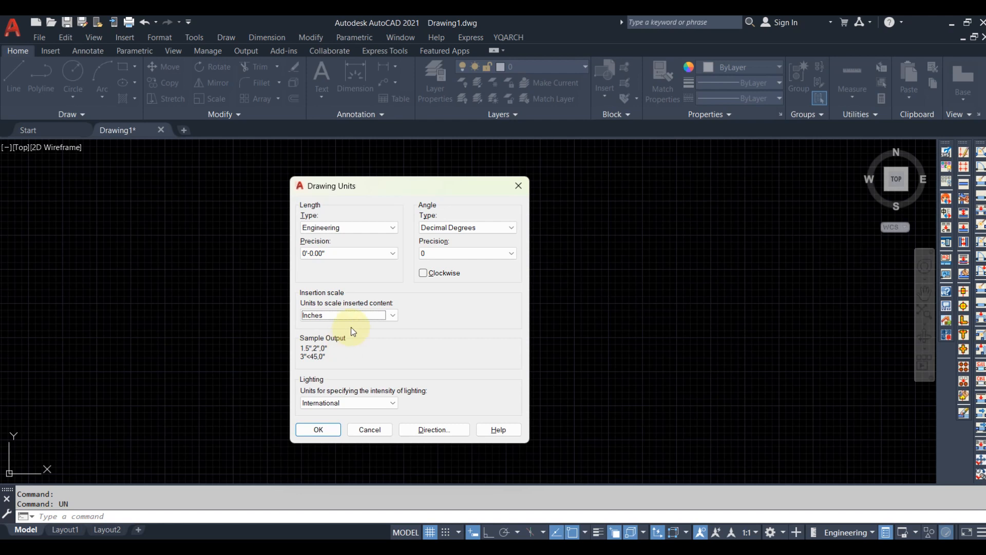
click(335, 313)
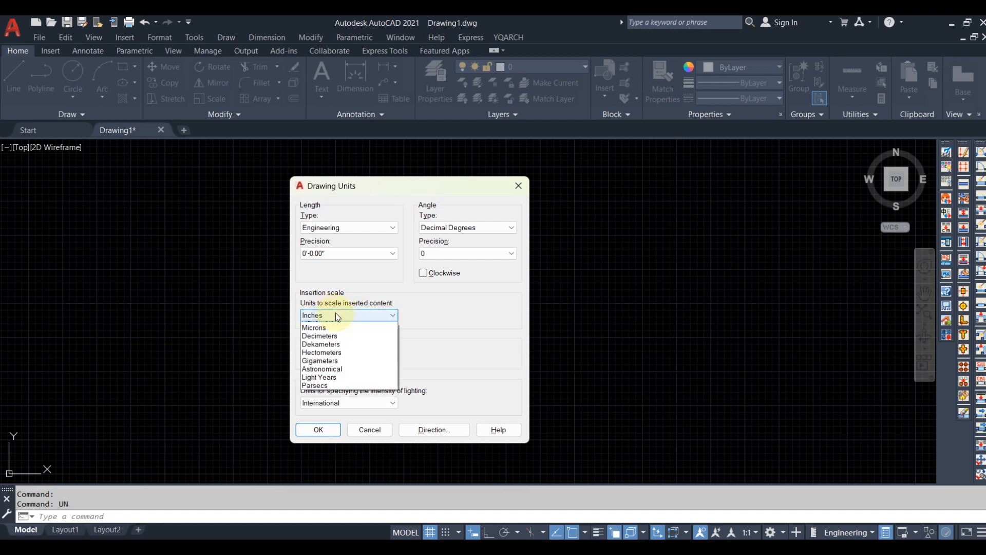
click(331, 375)
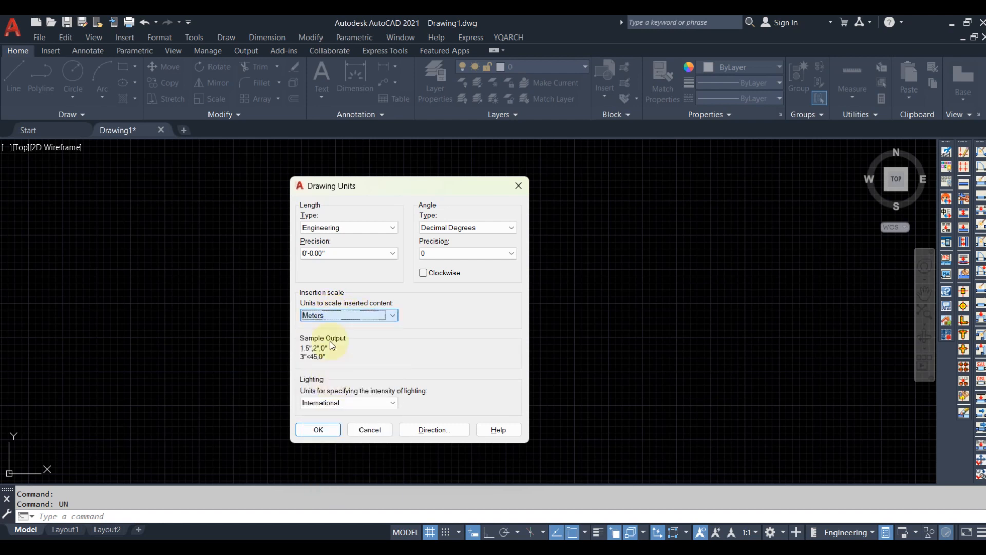
click(335, 314)
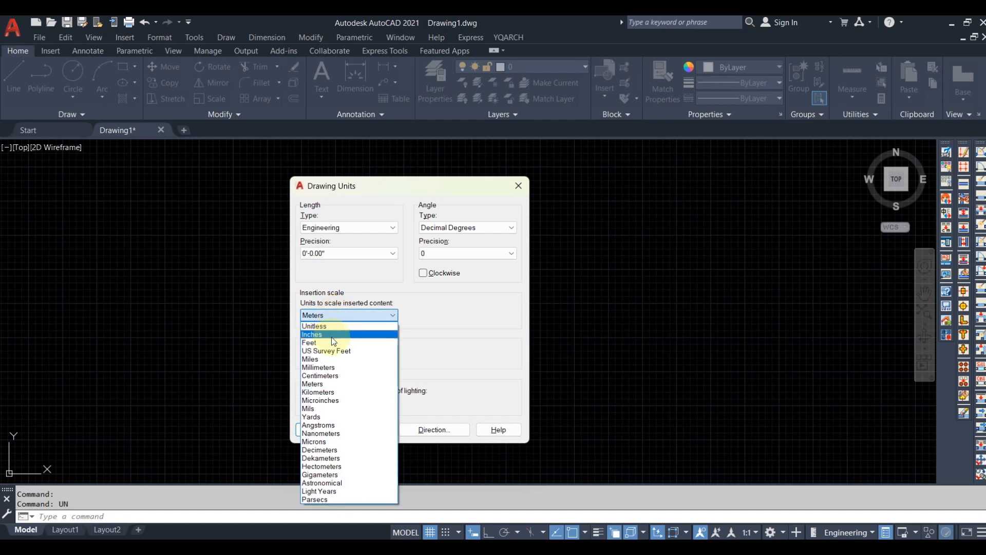
click(333, 335)
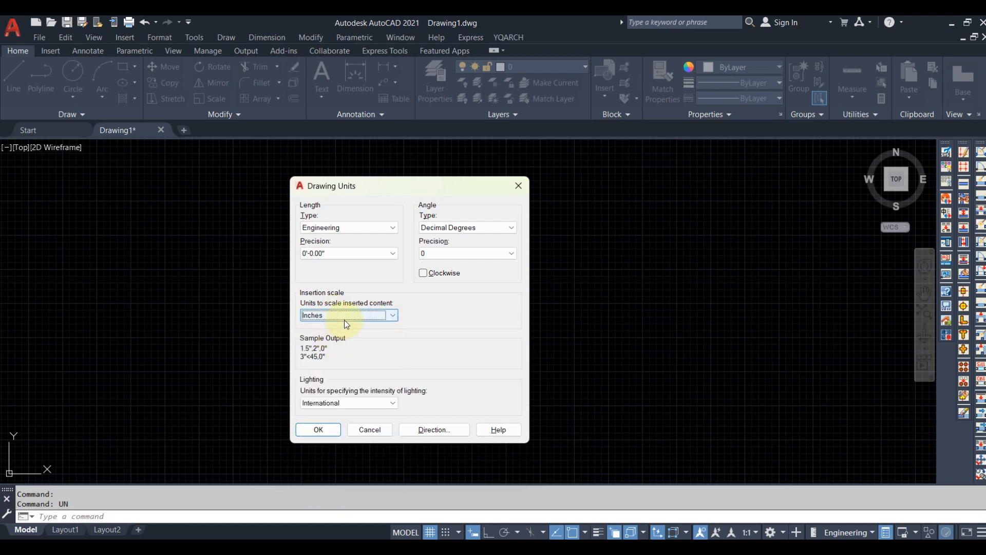
Change the length type to Decimal with a precision of 0.00
click(358, 230)
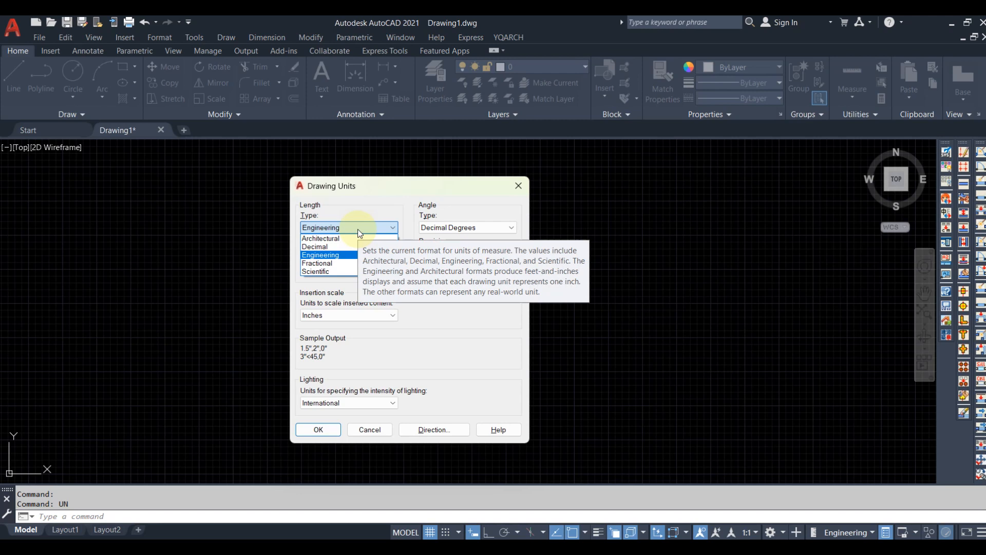
click(315, 255)
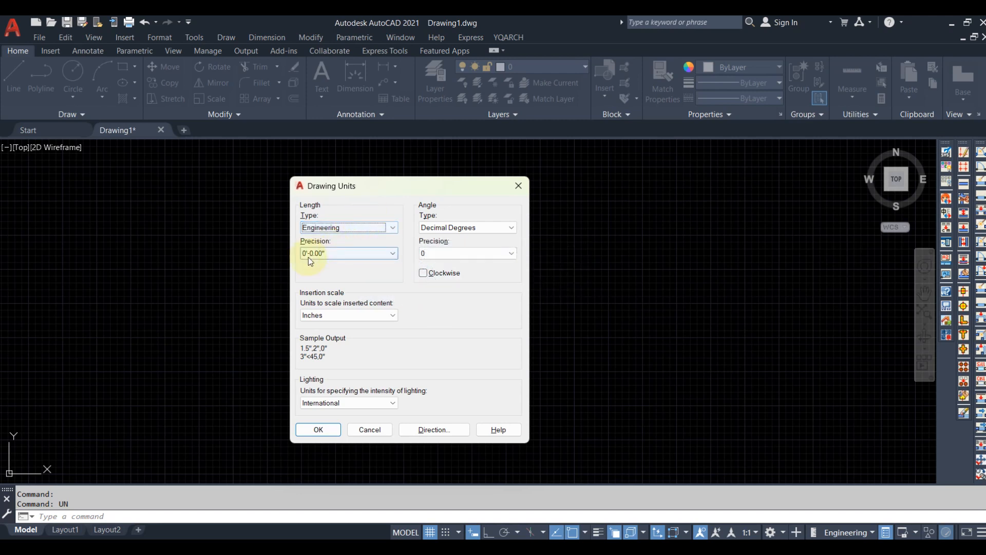
click(349, 229)
click(337, 245)
click(334, 251)
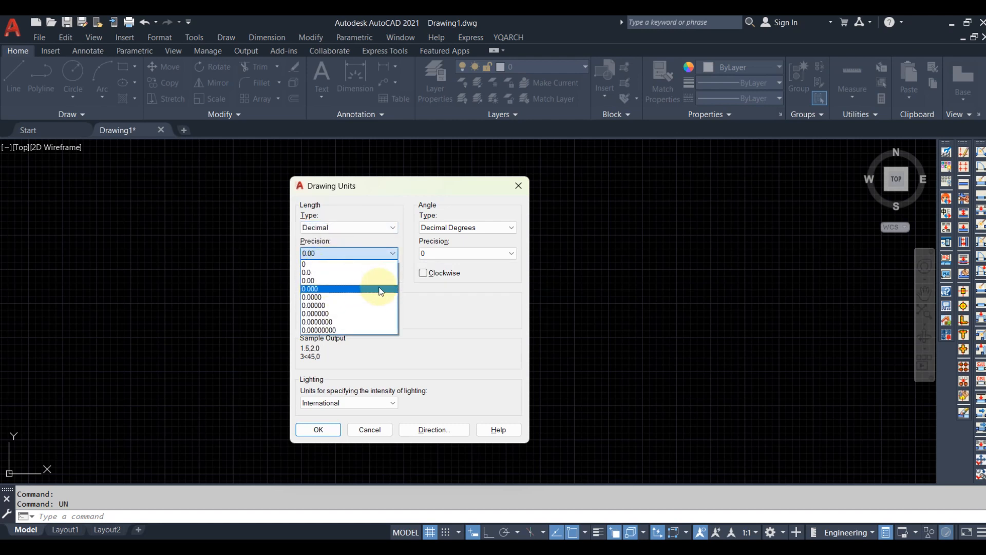
click(319, 281)
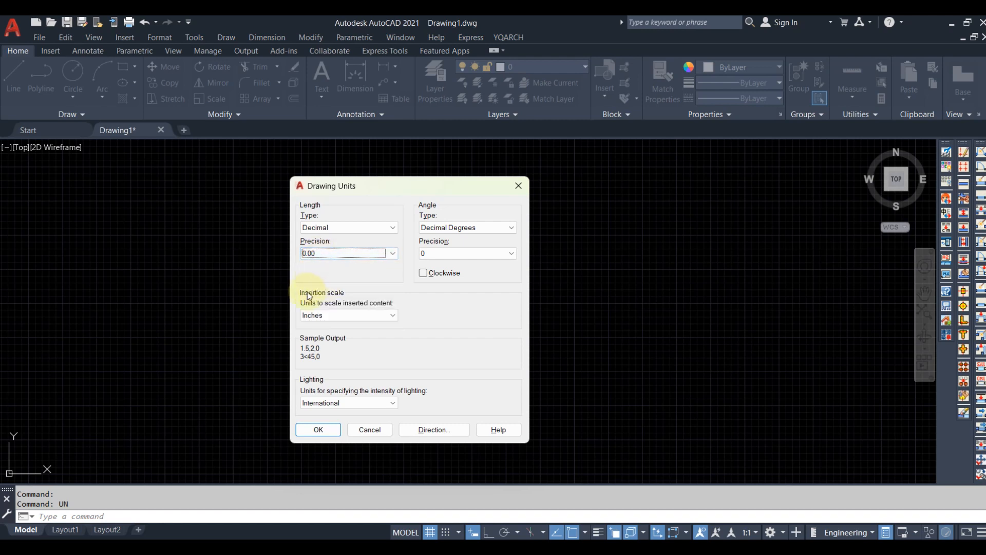
Switch the insertion scale through Meters and Millimeters, ending on Centimeters
click(329, 316)
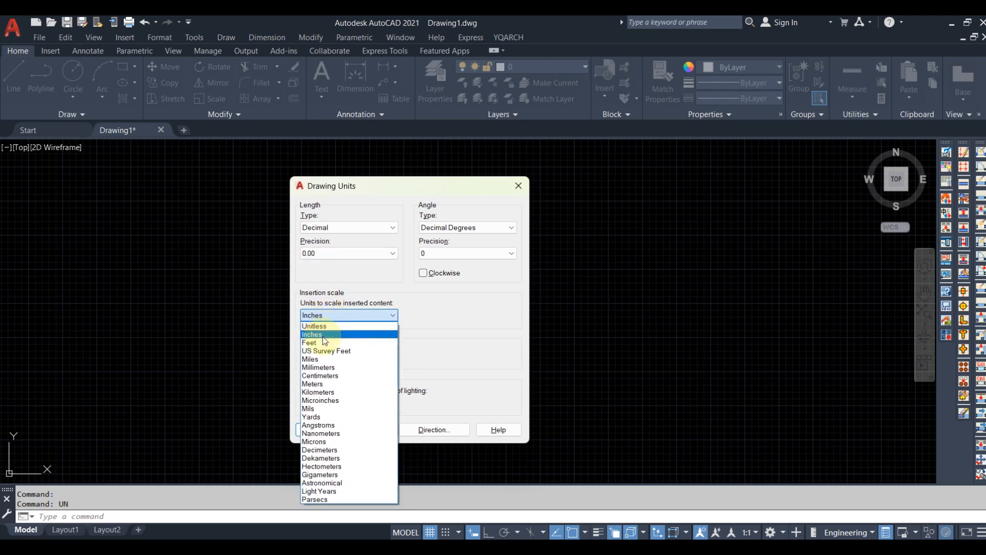
click(323, 383)
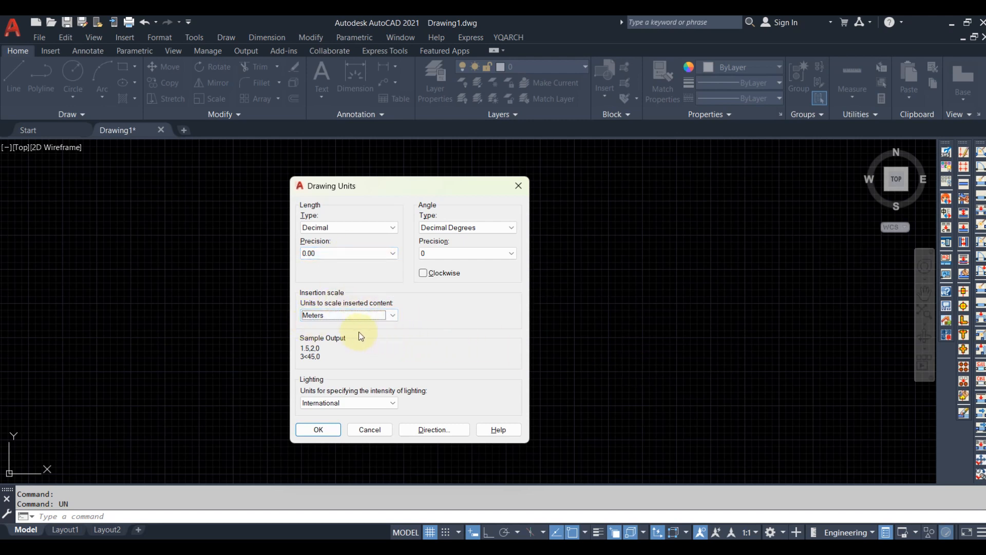
click(328, 317)
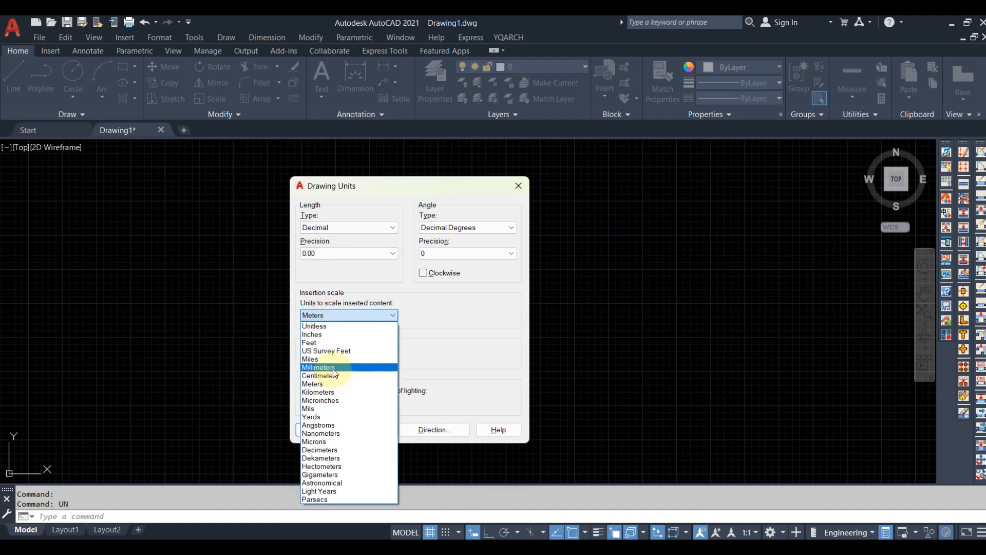
click(333, 368)
click(341, 315)
click(331, 372)
click(337, 310)
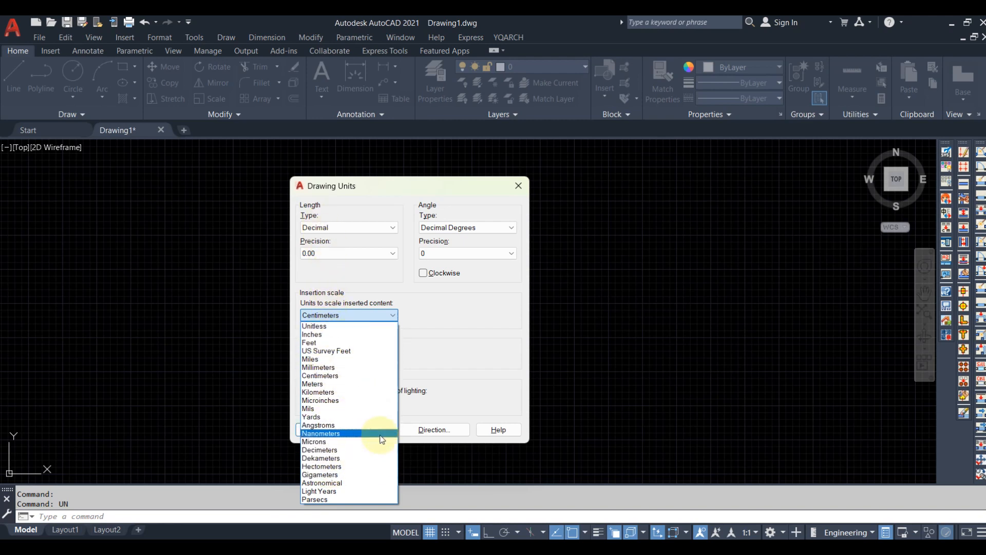
click(435, 375)
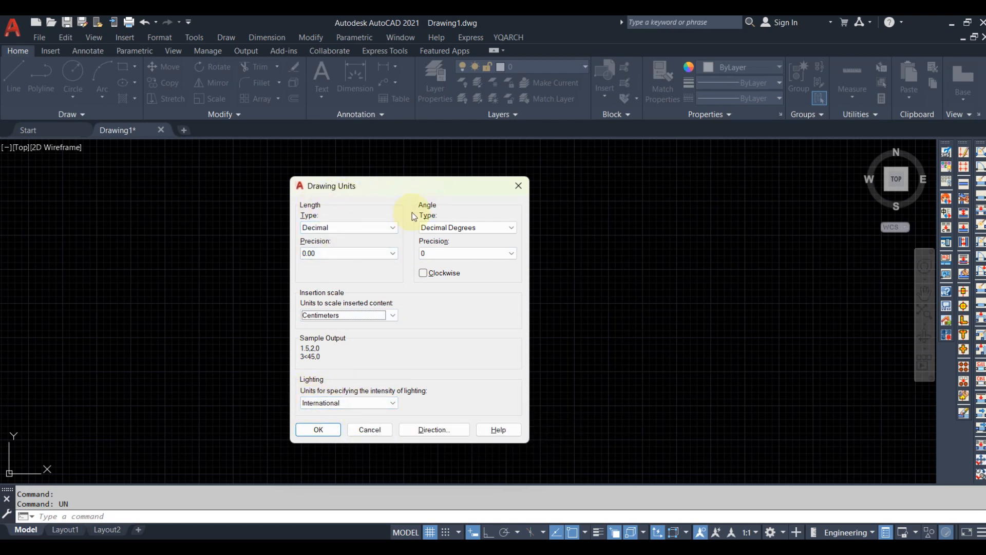
Choose Decimal Degrees as the angle type and set the angle precision to 0.00
click(446, 229)
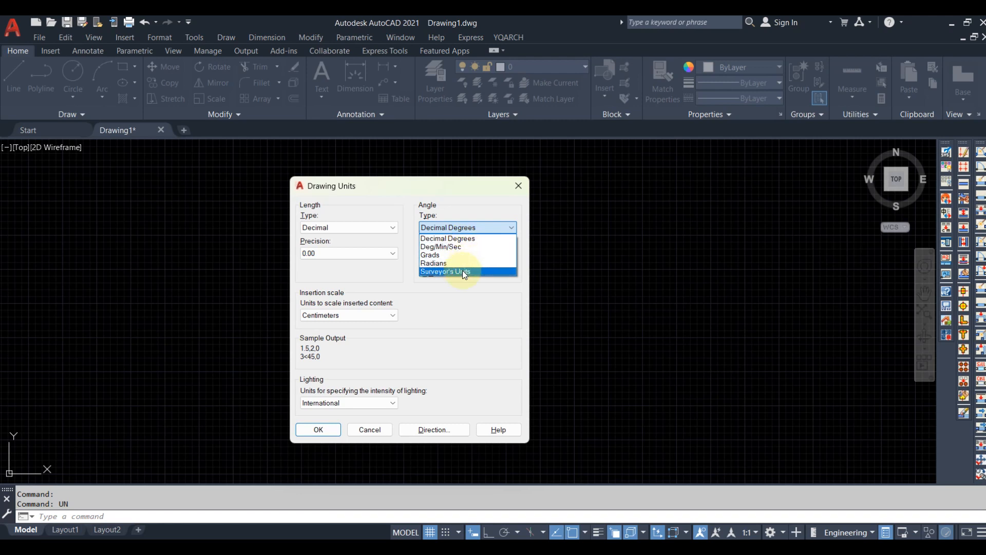
click(461, 239)
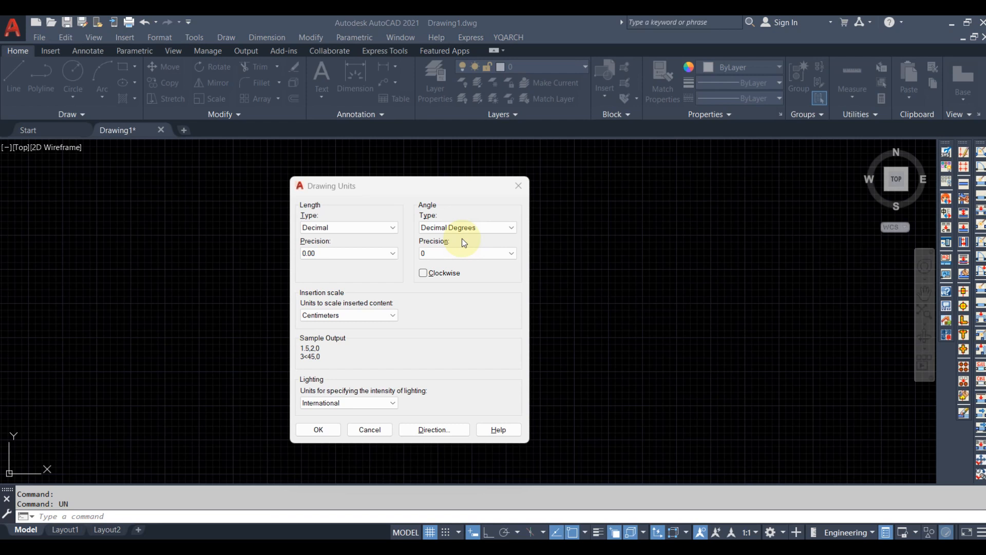
click(454, 252)
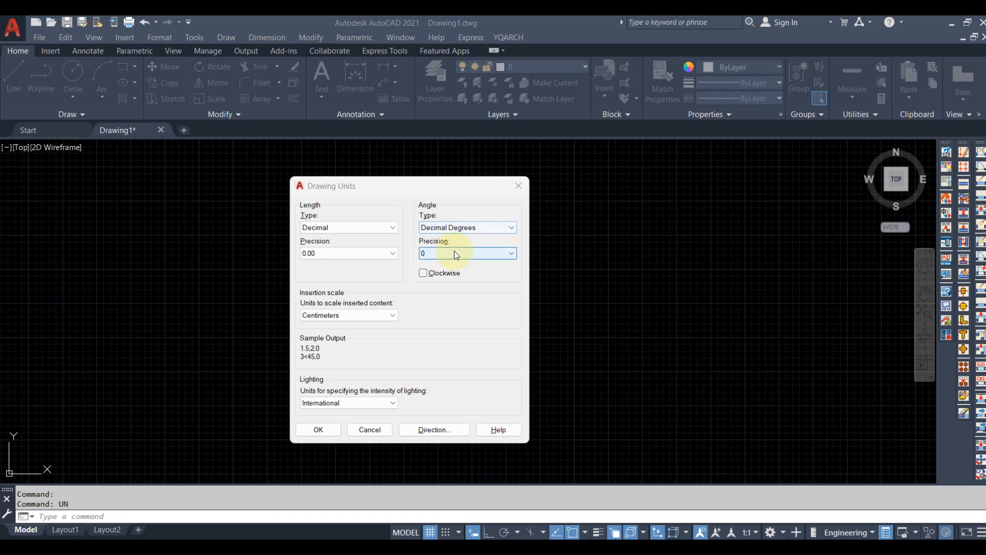
click(452, 280)
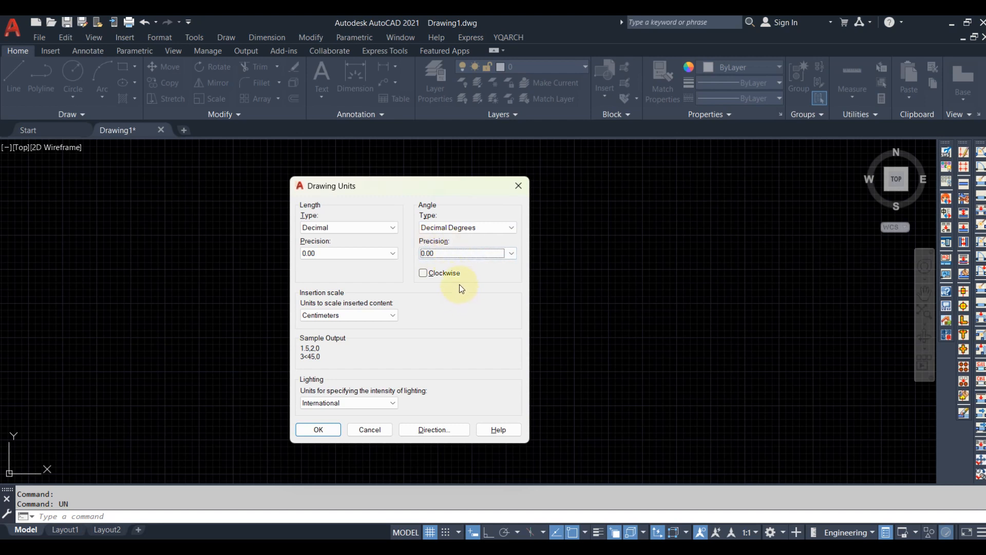
Reselect 0.00 as the angle precision and enable clockwise angle measurement
click(476, 229)
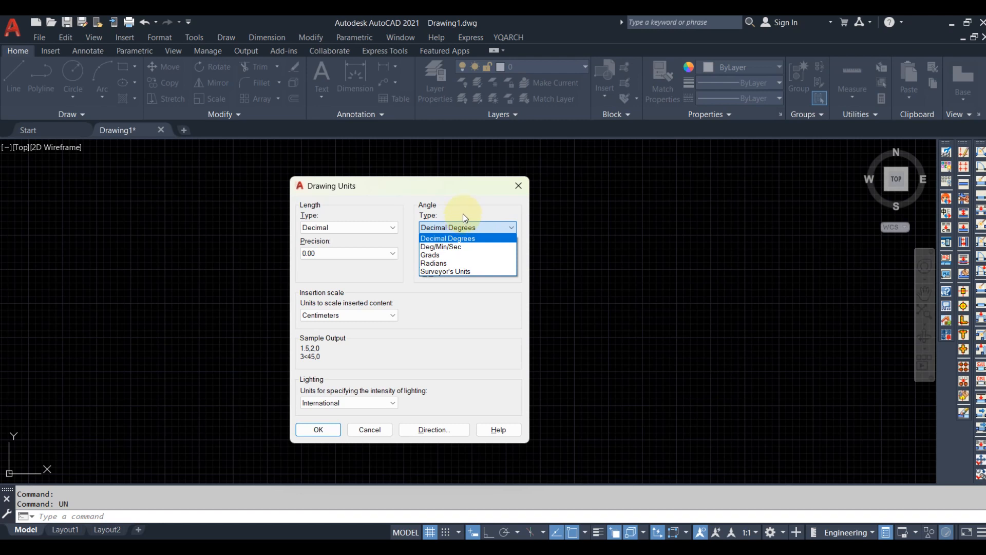
click(463, 213)
click(440, 251)
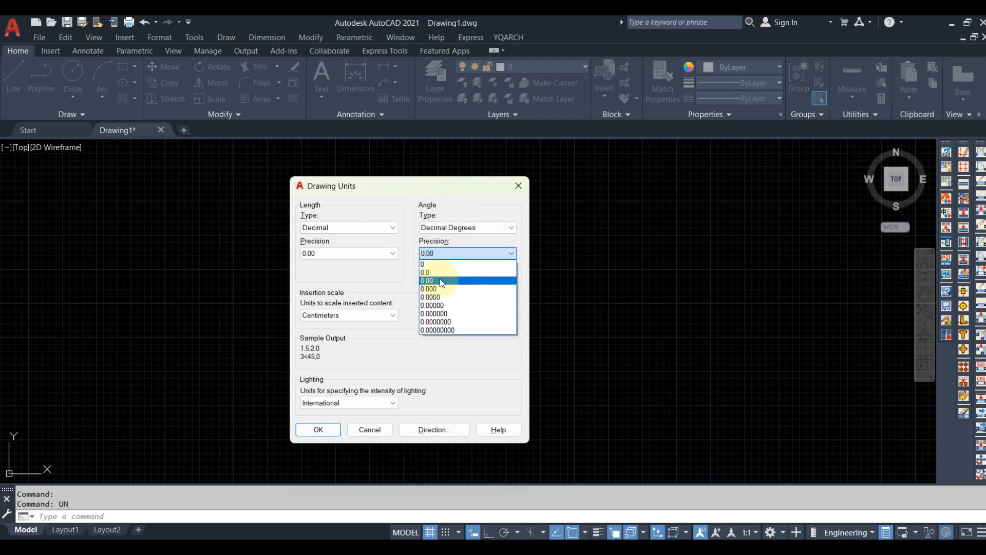
click(440, 279)
click(441, 255)
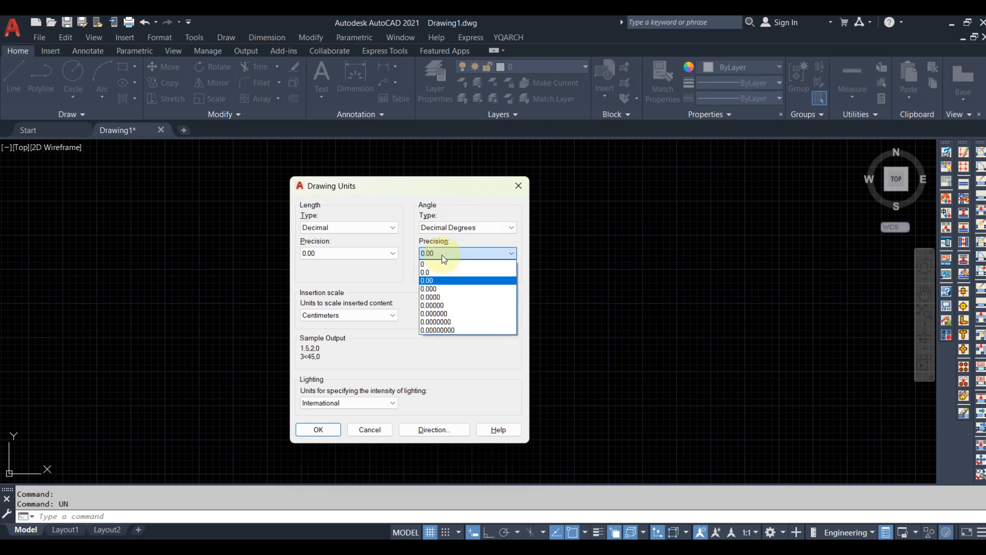
click(444, 281)
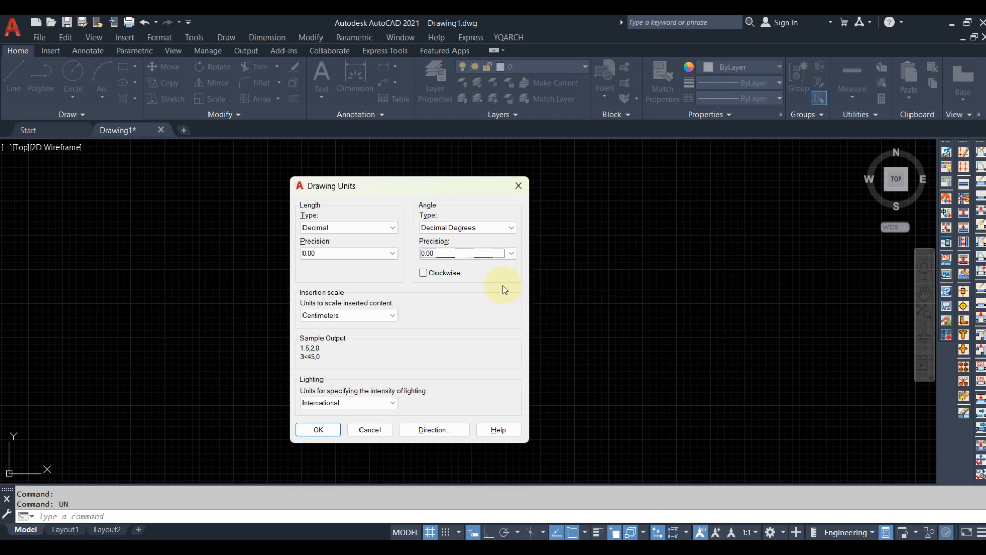
click(430, 273)
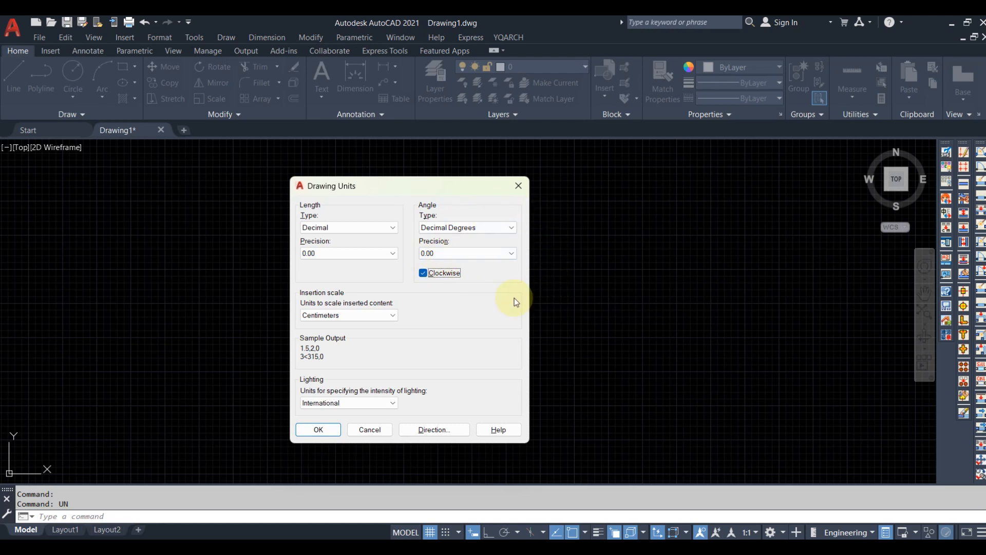
Disable clockwise angle measurement, keep Centimeters as the insertion scale, and apply the drawing units
click(425, 276)
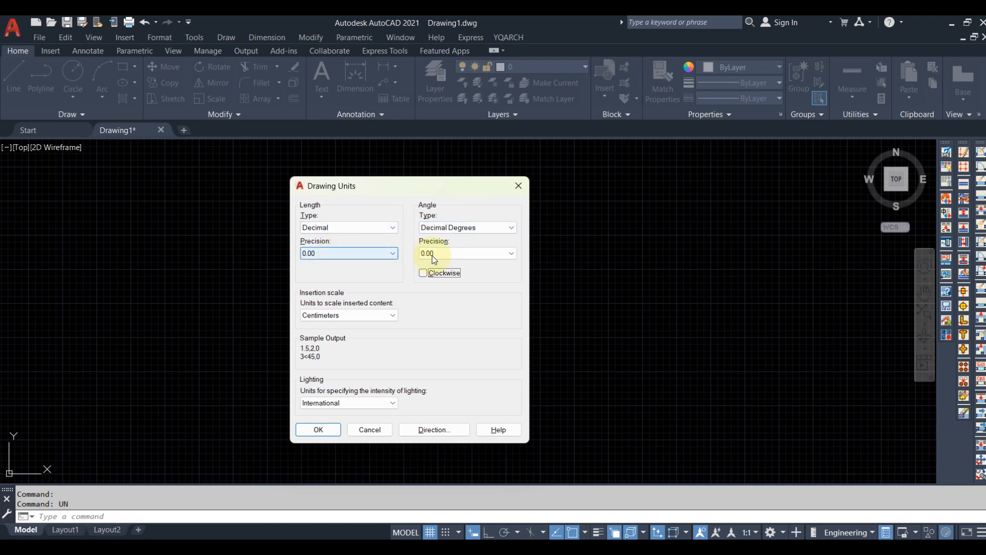
click(322, 318)
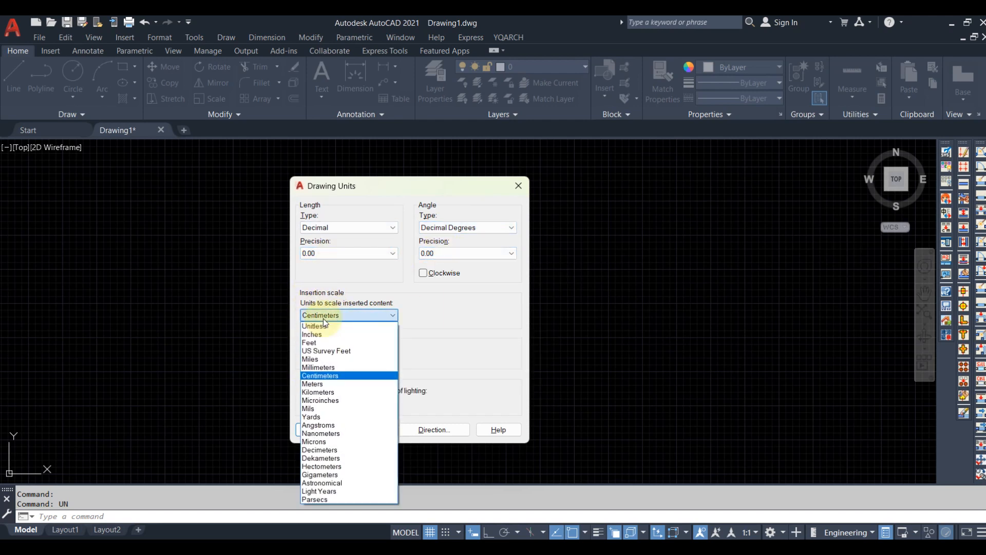
click(323, 318)
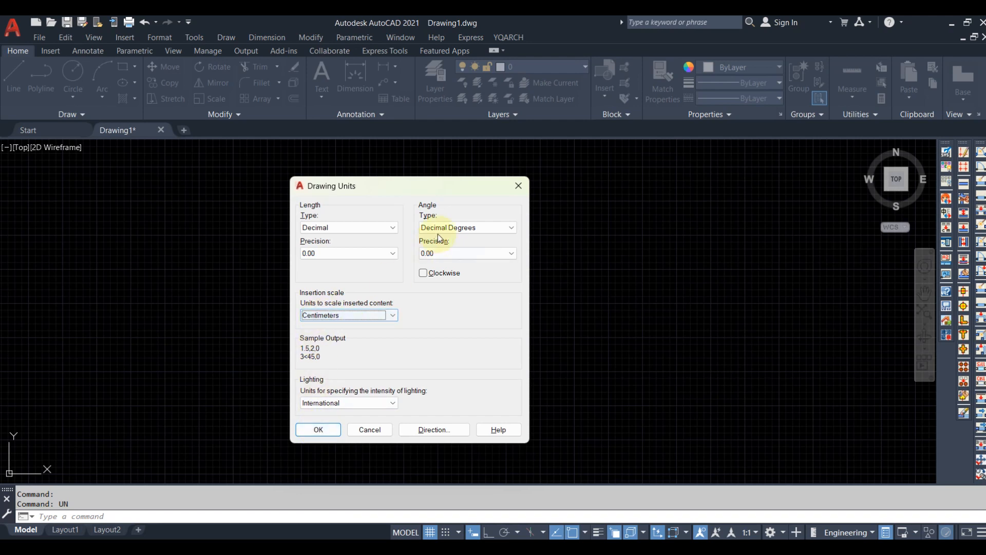
click(331, 430)
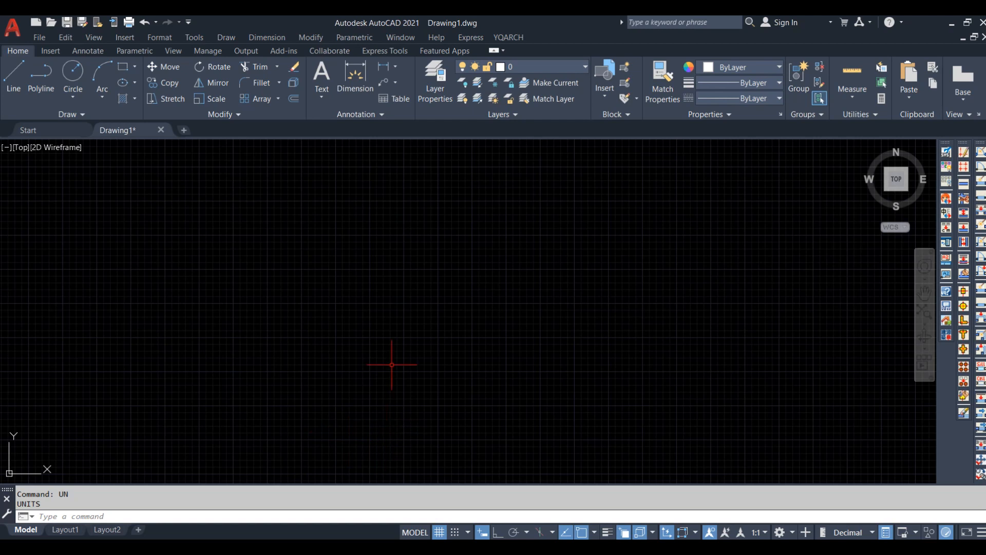
Turn on polar tracking and review its available angle increments and tracking settings
click(514, 531)
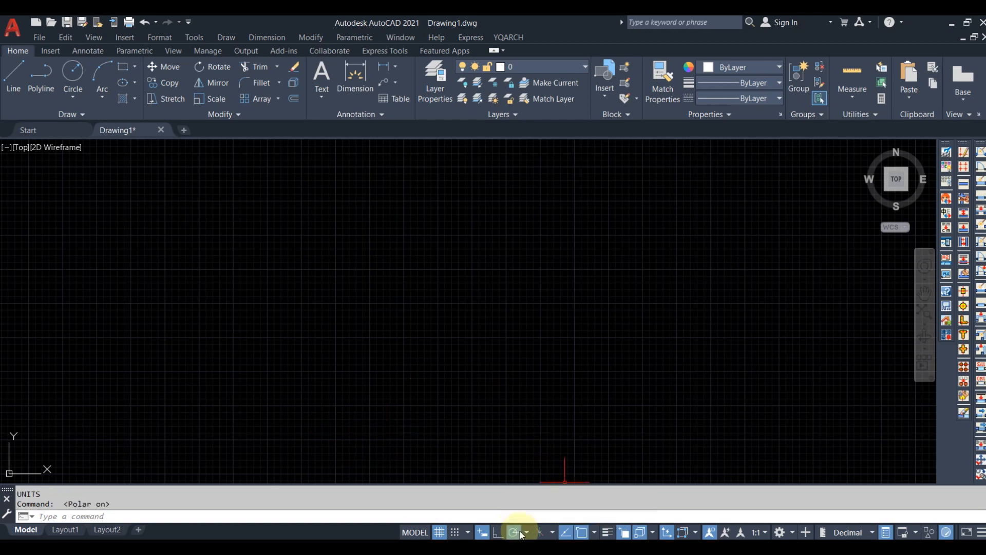
click(527, 532)
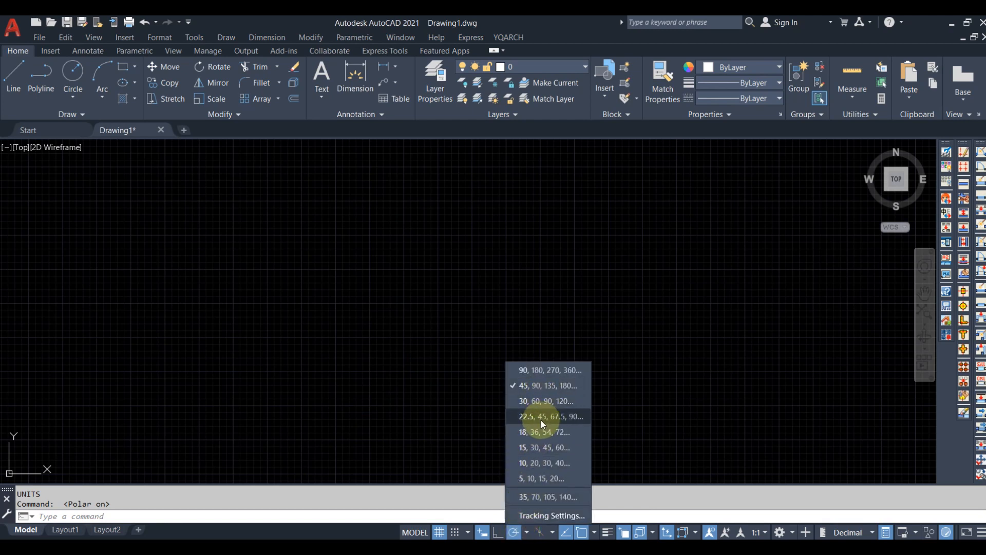
click(522, 515)
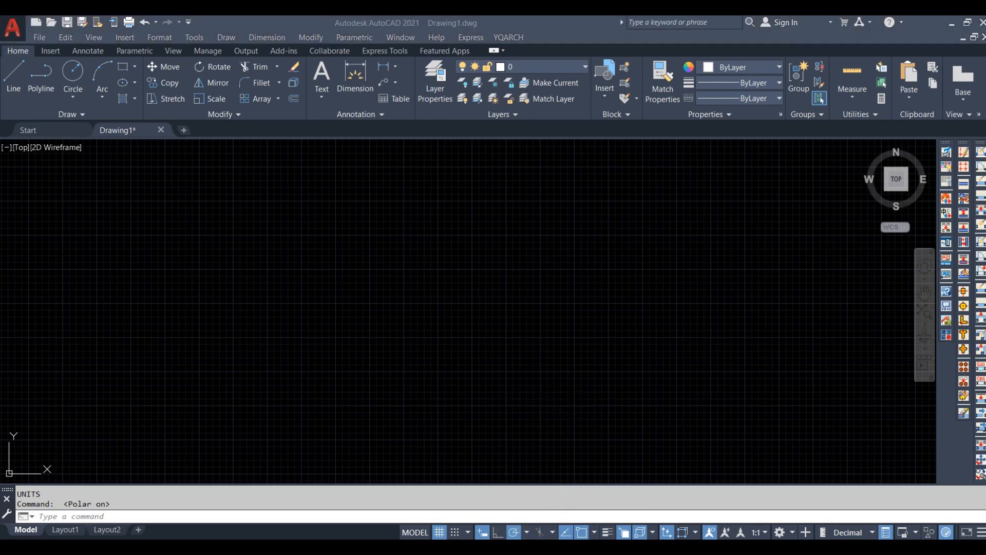
click(531, 353)
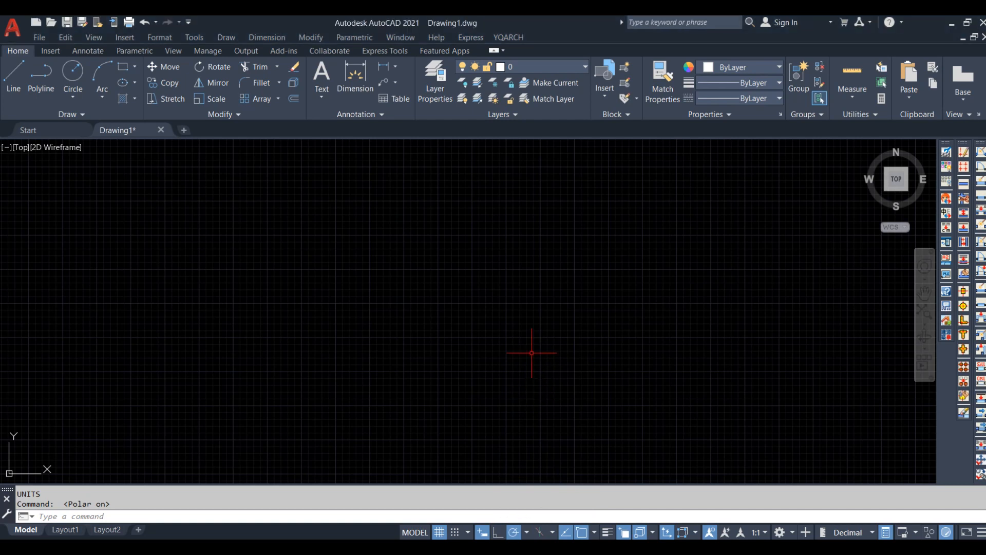
Set the drawing's angle type to Deg/Min/Sec with precision 0d00'00" and check the polar tracking angle list
text(un)
key(Return)
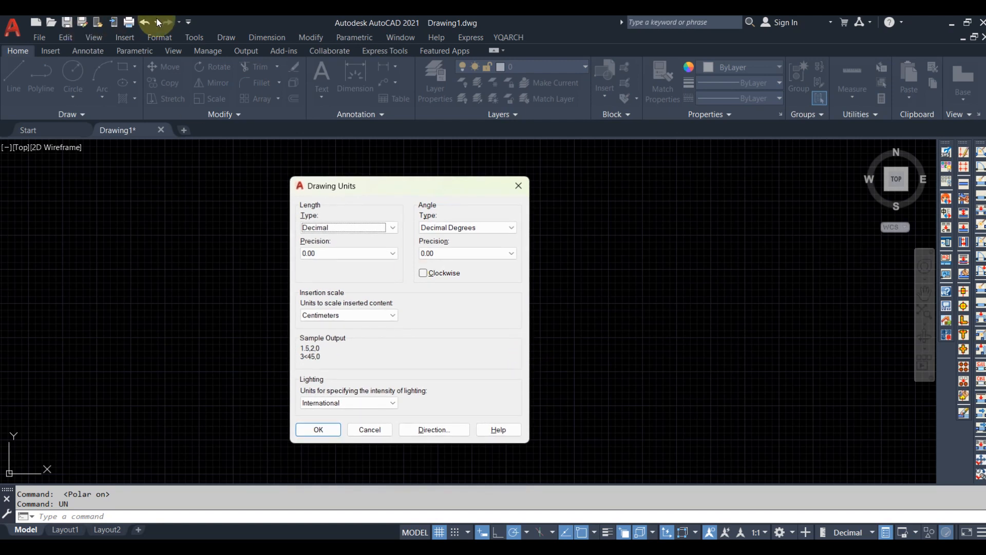
click(452, 227)
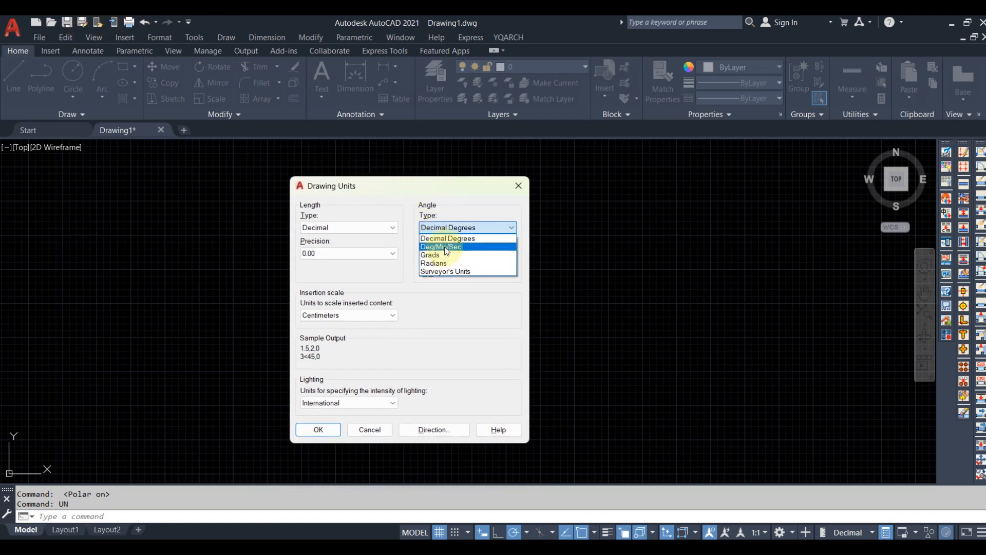
click(447, 236)
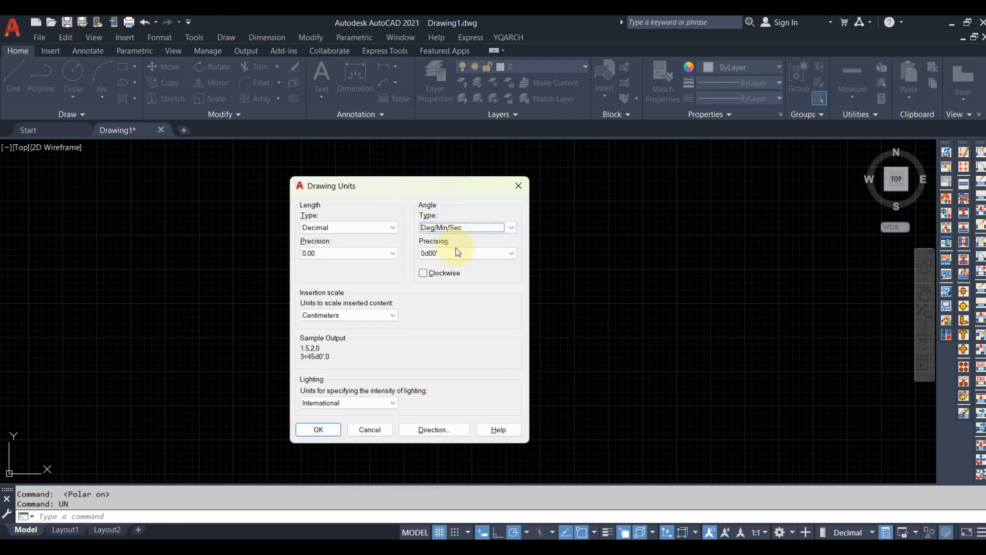
click(456, 249)
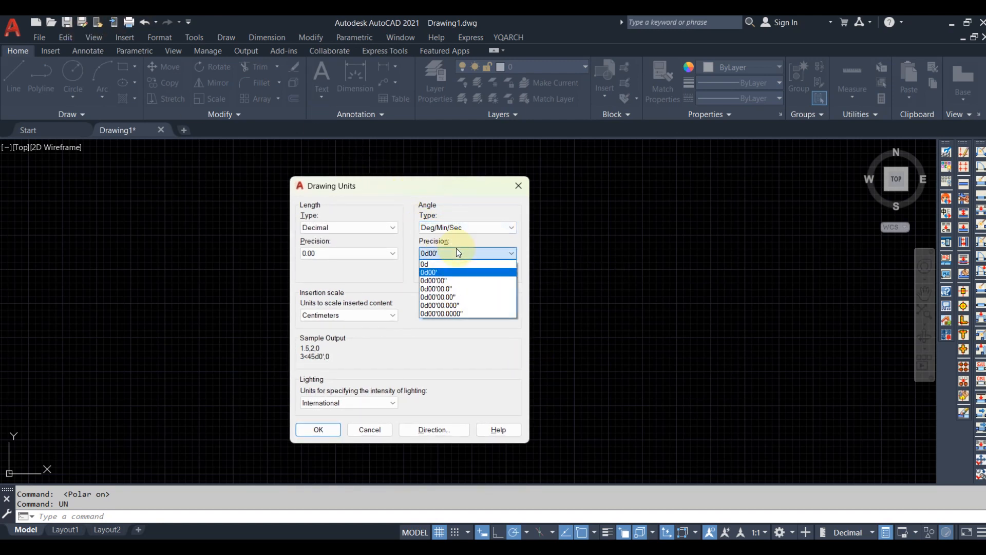
click(444, 280)
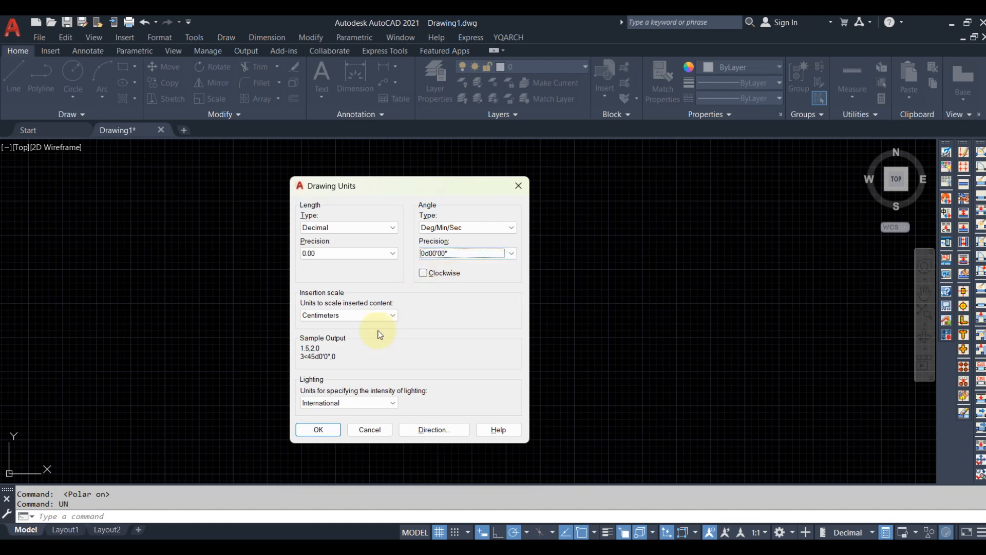
click(333, 428)
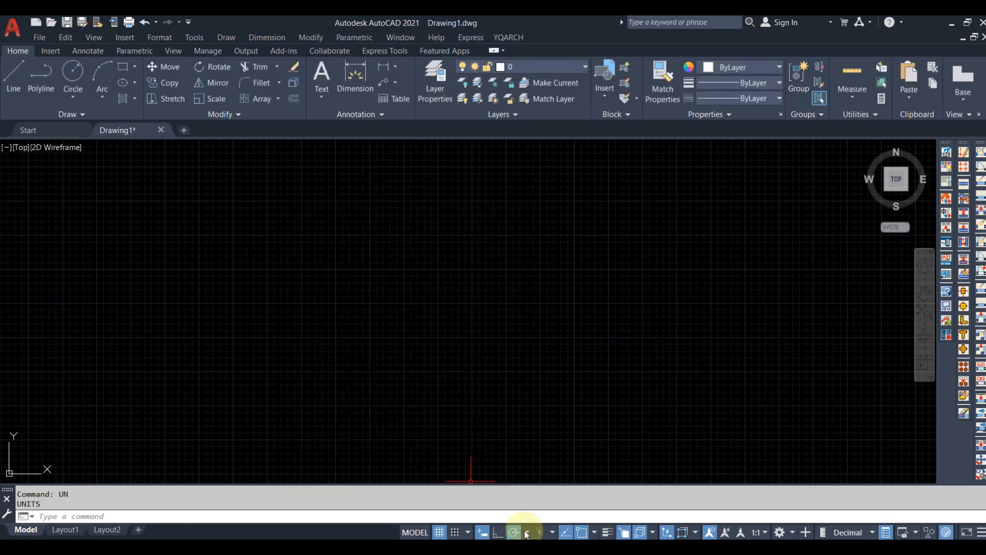
click(527, 533)
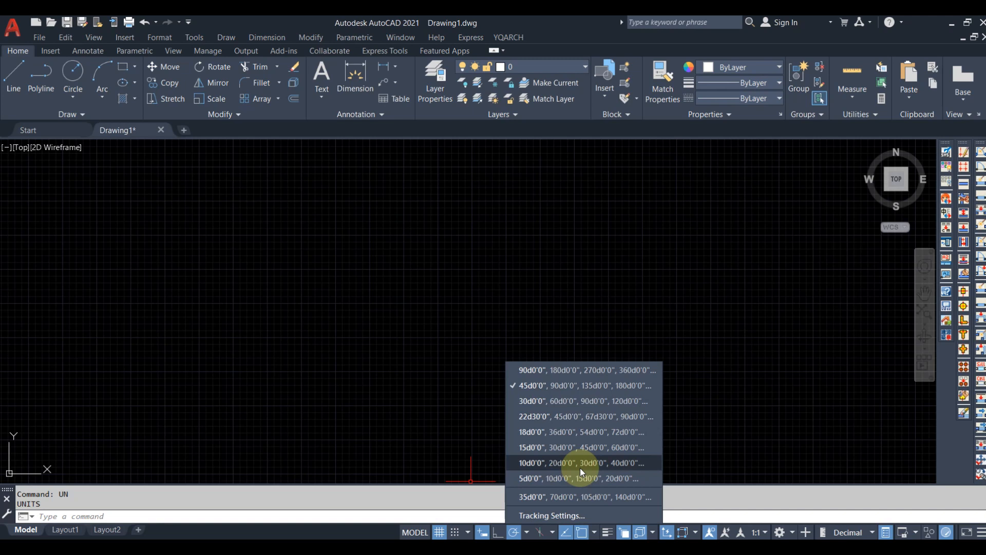
click(442, 276)
Set the drawing's angle type to Decimal Degrees with a precision of 0.00 and apply the units
text(un)
key(Return)
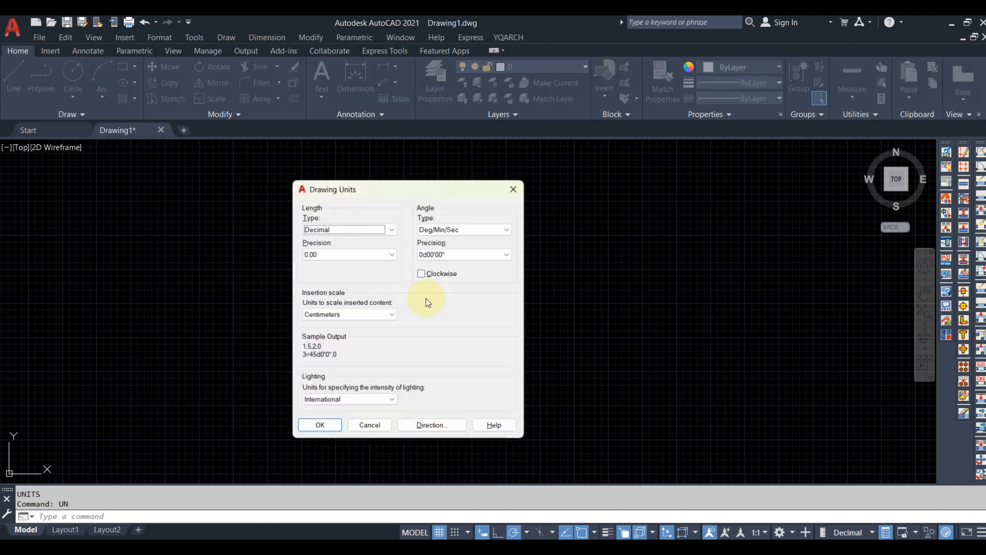
click(461, 228)
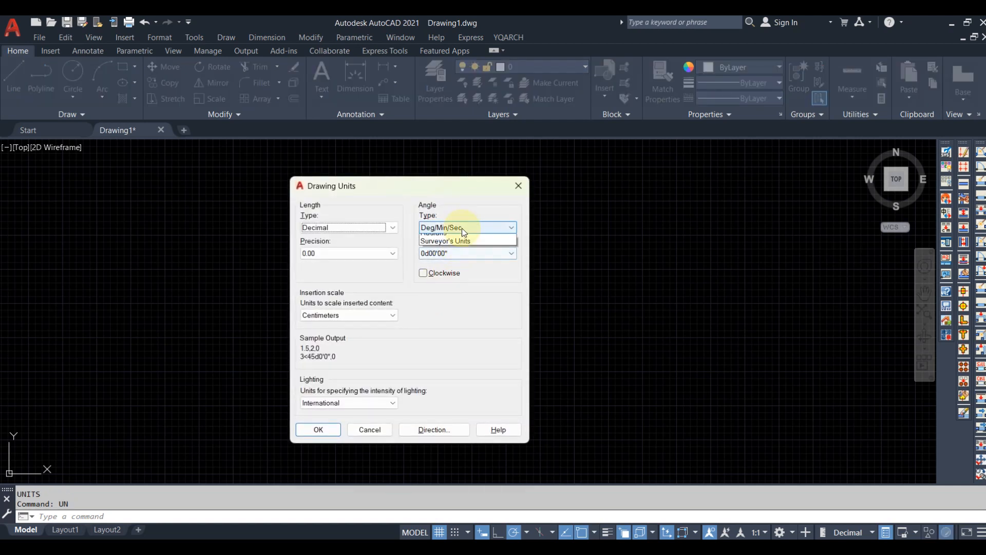
click(460, 239)
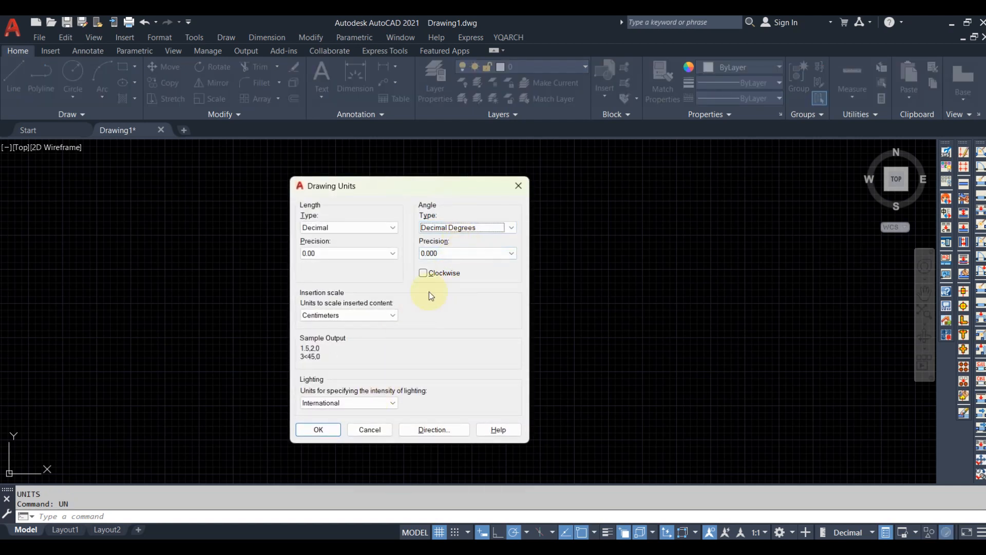
click(452, 252)
click(443, 283)
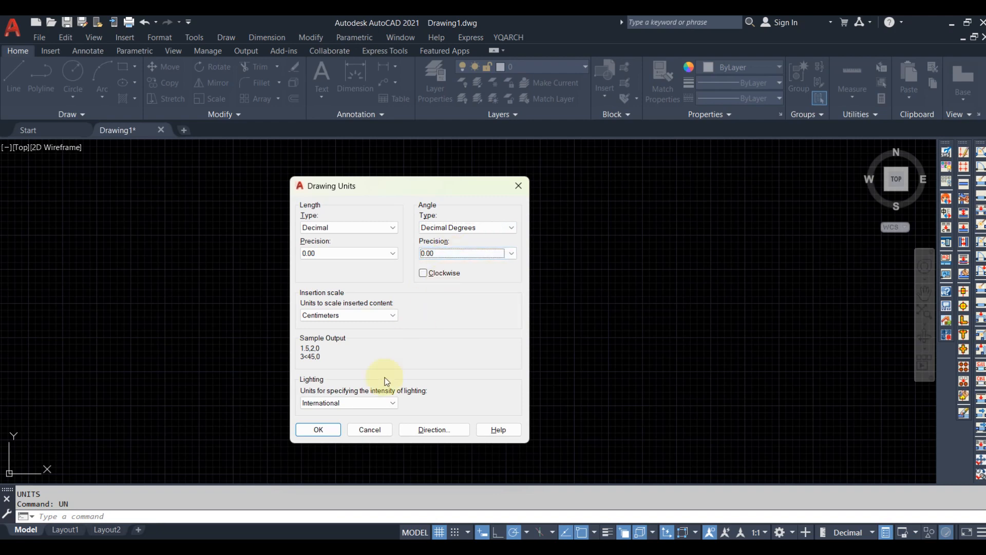
click(323, 428)
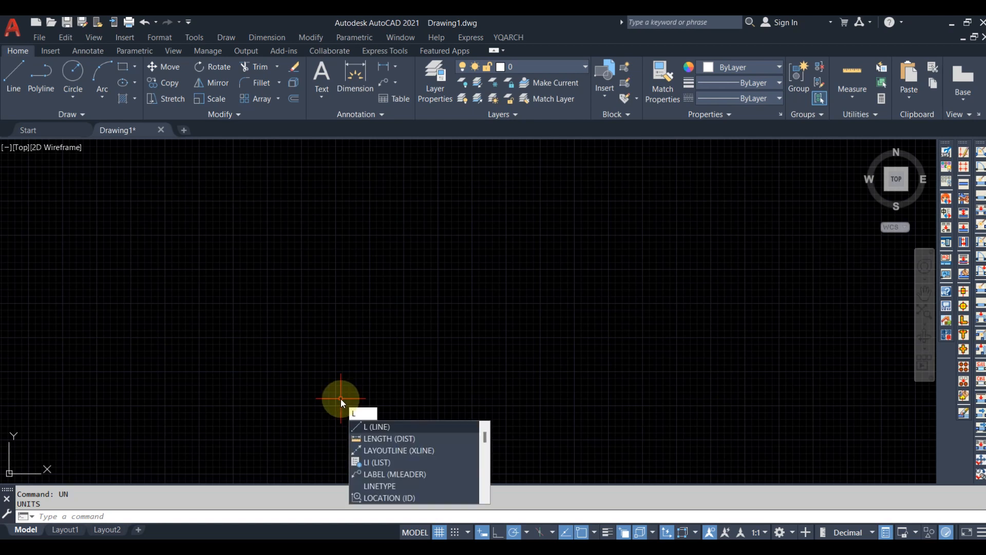
Draw a horizontal line segment 10 units long to the right in the empty drawing area
key(Return)
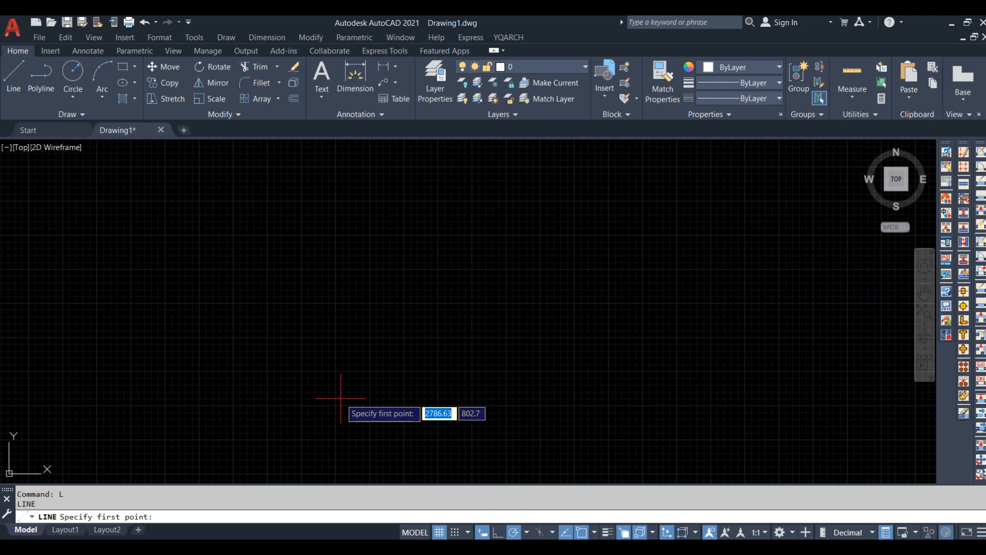
click(326, 286)
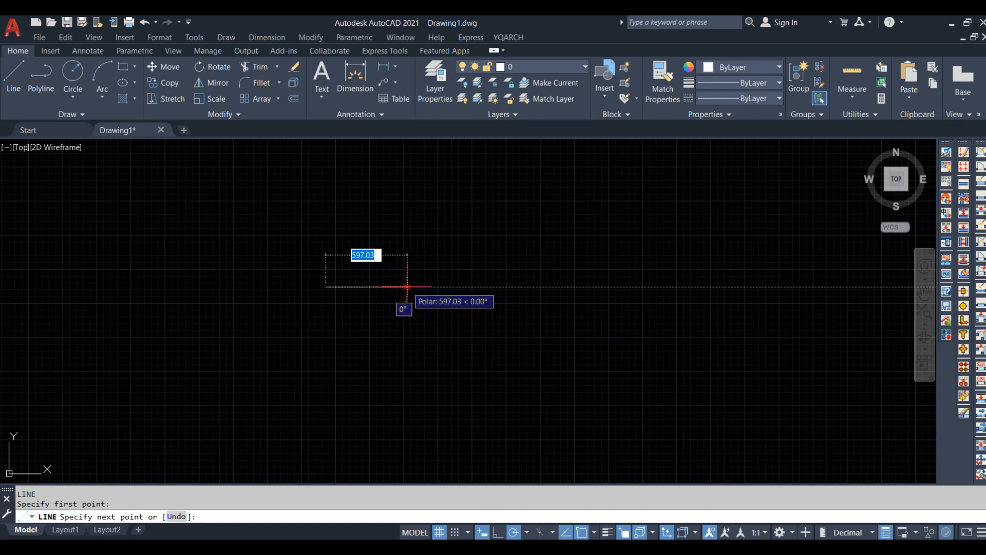
middle_drag(407, 287, 431, 355)
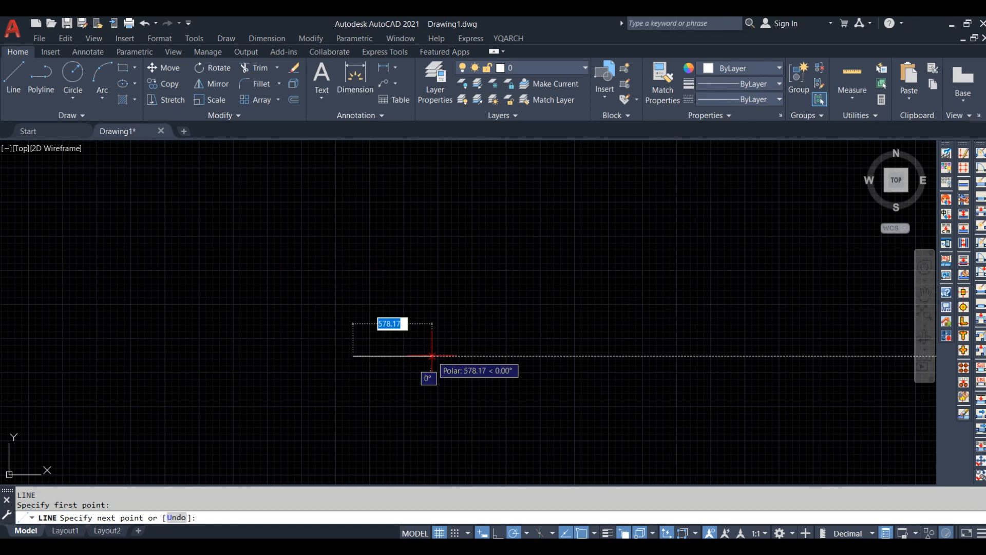
scroll(431, 355, up, 5)
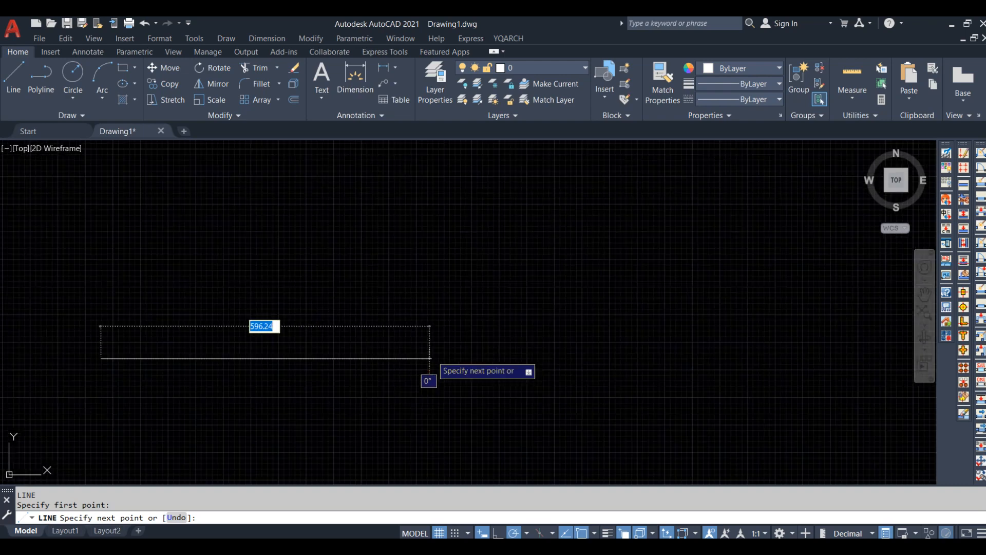
scroll(109, 345, up, 4)
scroll(110, 345, up, 2)
middle_drag(117, 369, 307, 355)
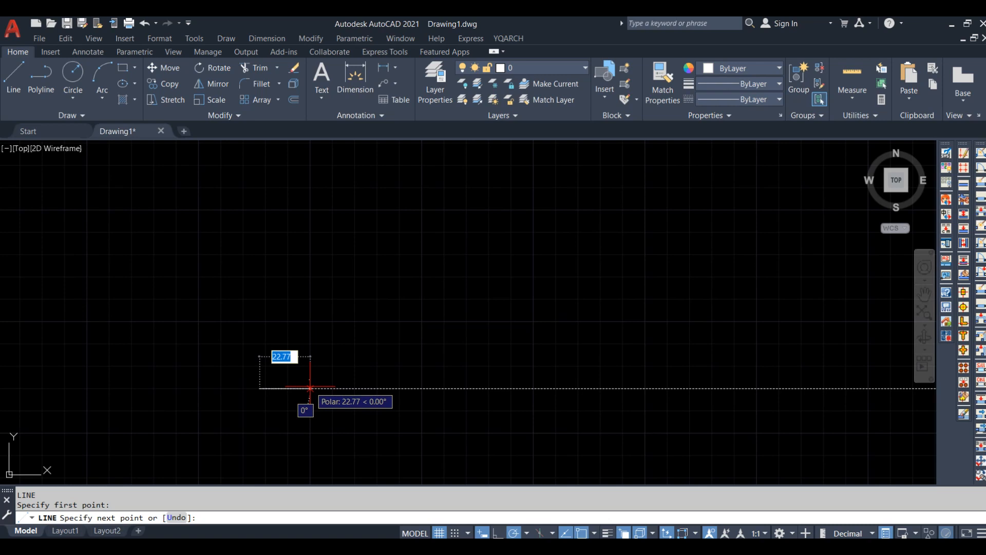
text(10)
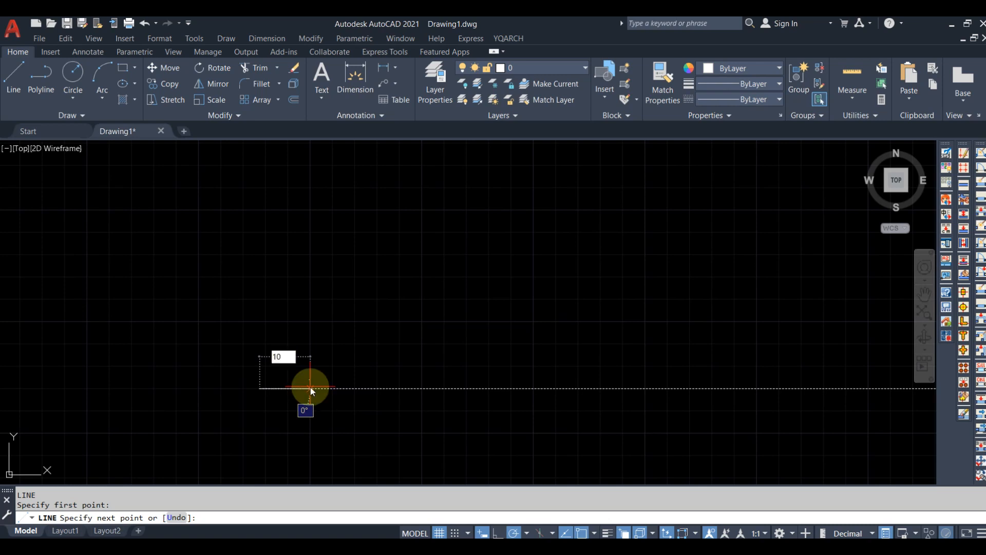
key(Return)
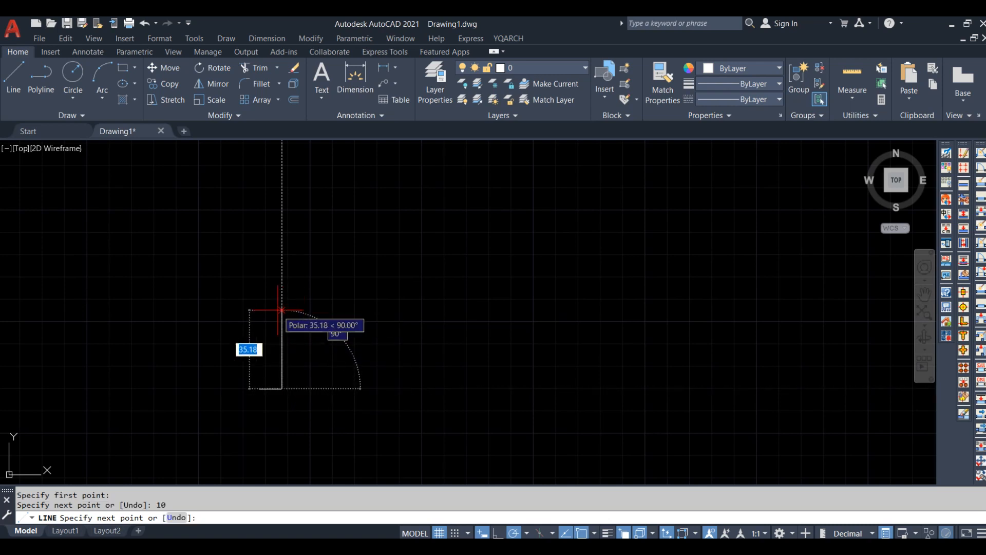
Add a vertical segment 5 units long upward from the horizontal line's right end and finish the line
text(5)
key(Return)
right_click(321, 336)
click(336, 345)
scroll(271, 388, up, 5)
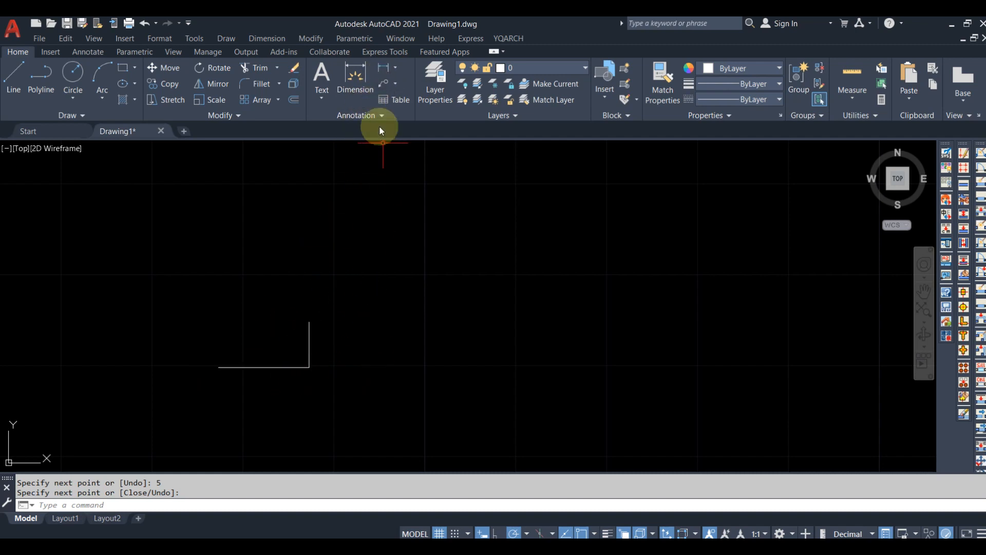
Place a linear dimension for the horizontal line between its two endpoints, positioned below the line
click(396, 70)
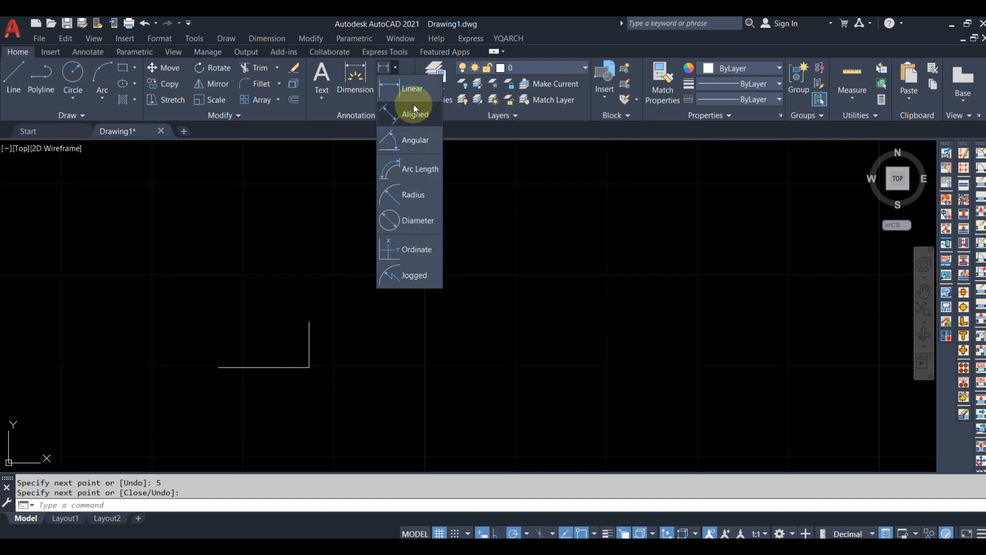
click(415, 94)
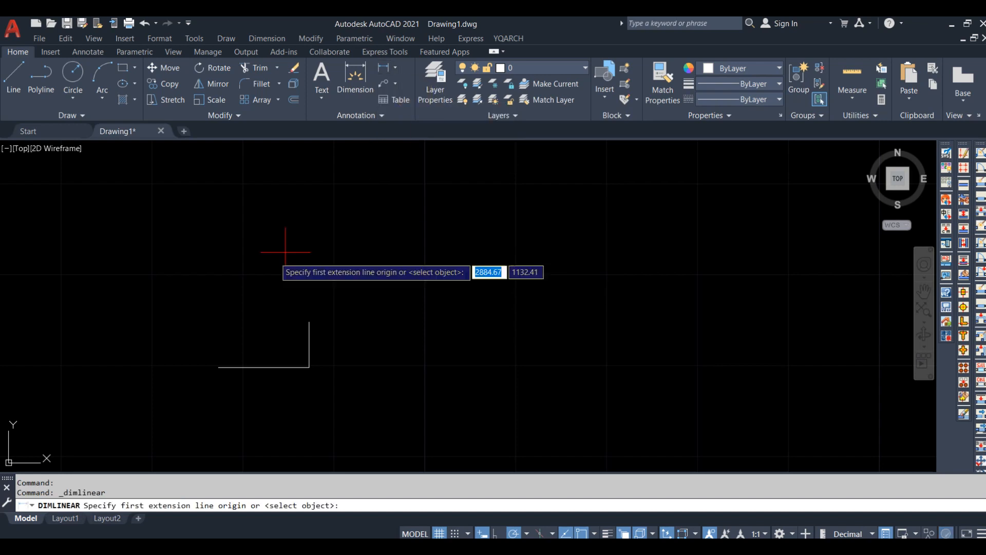
click(219, 367)
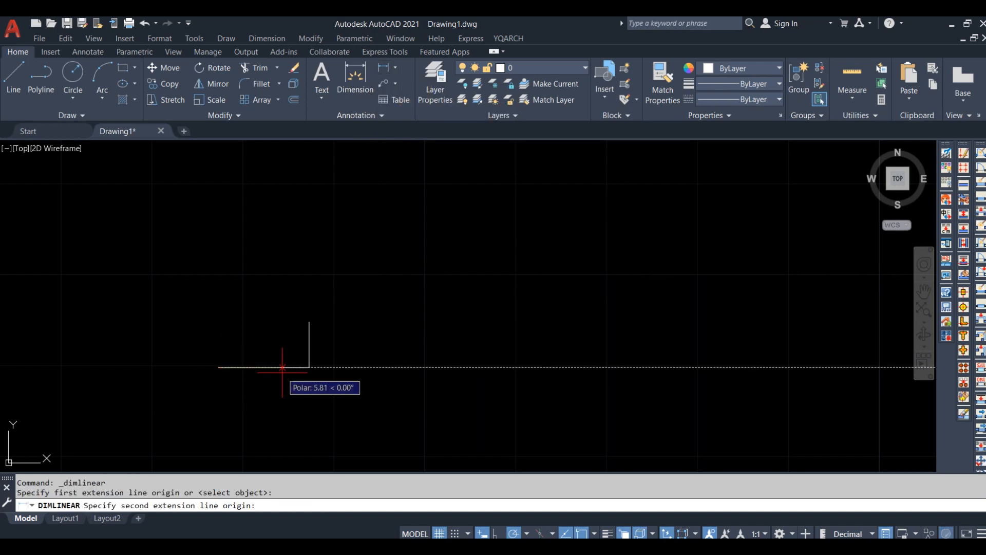
click(309, 366)
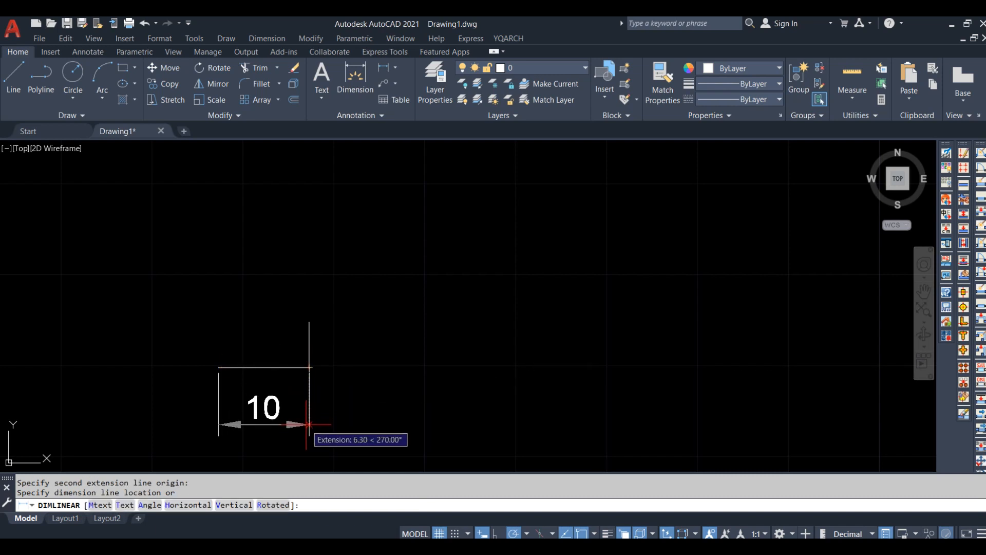
click(308, 425)
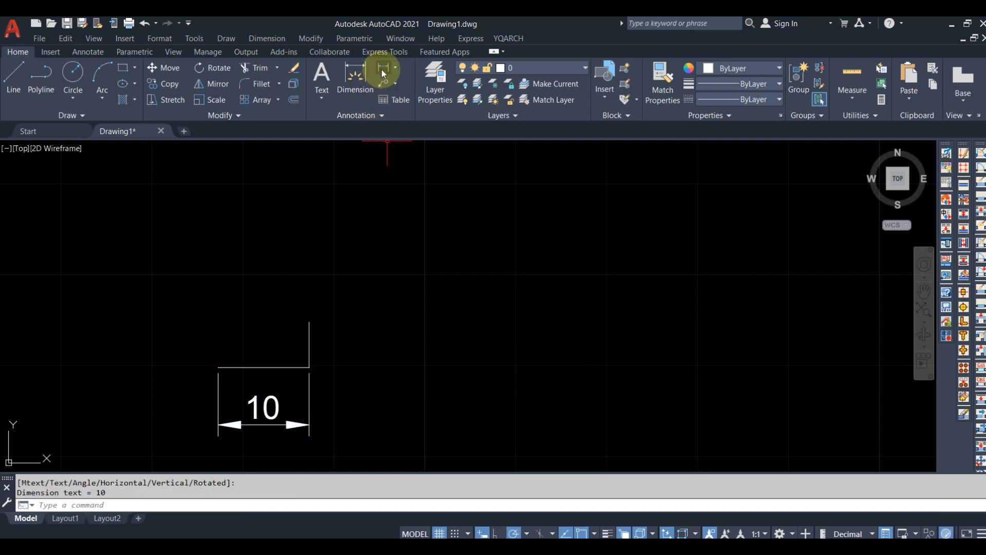
Place a linear dimension for the vertical segment between its two endpoints, positioned to the right of the segment
key(Return)
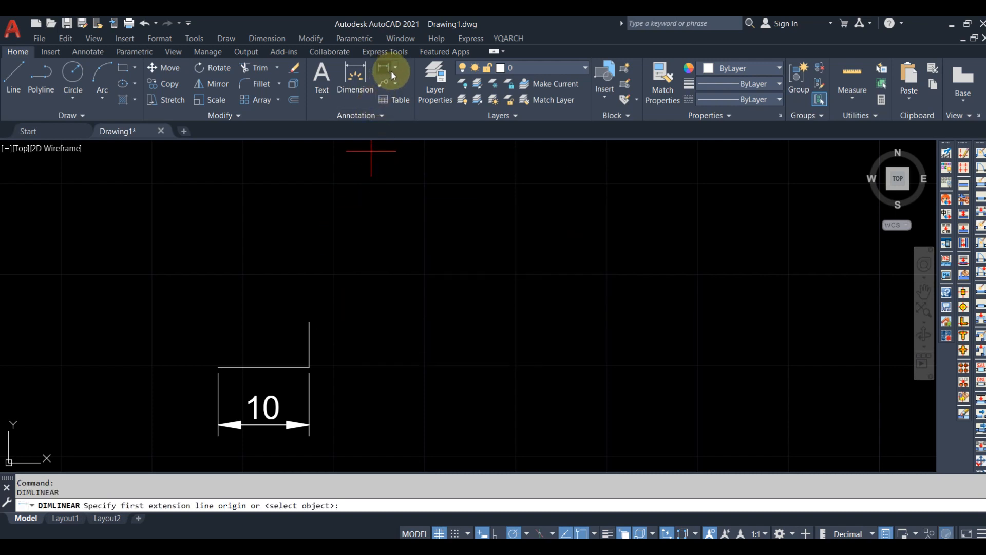
click(309, 366)
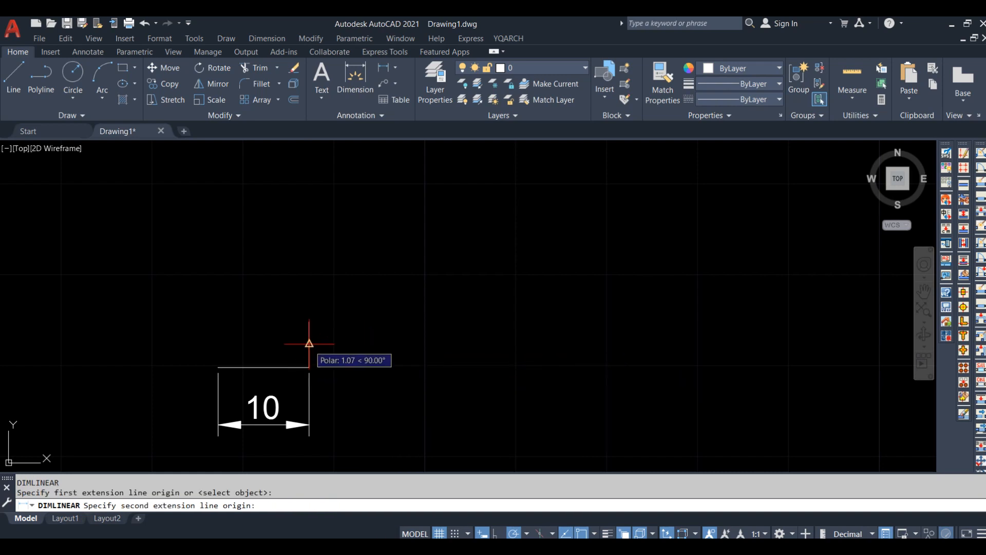
click(309, 322)
click(376, 336)
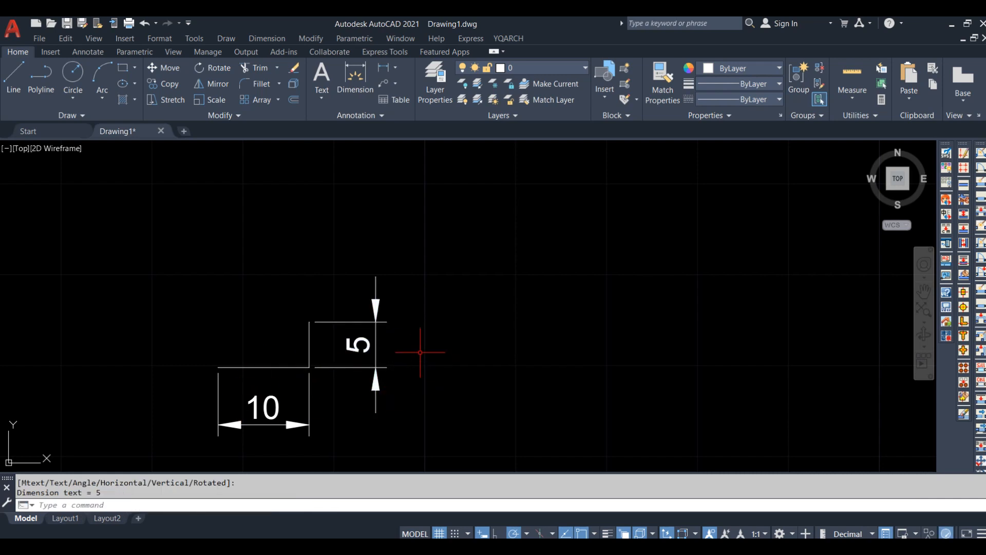
Open the Dimension Style Manager and make the Standard dimension style current
middle_drag(288, 392, 347, 366)
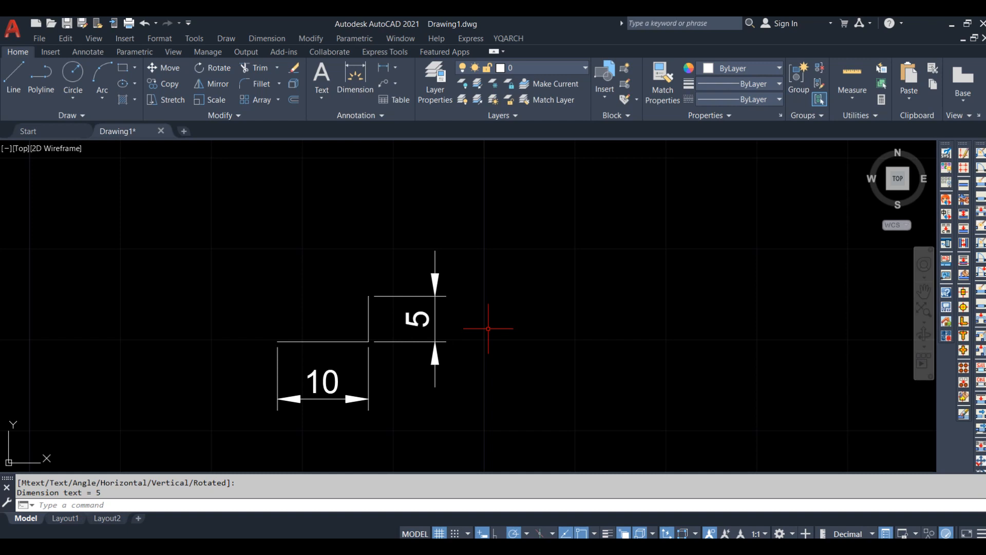
text(D)
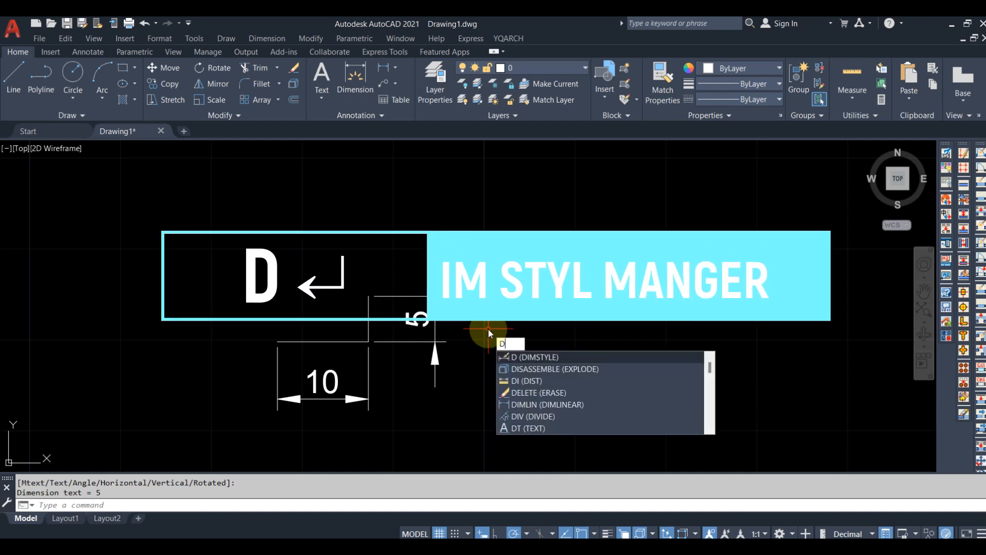
key(Return)
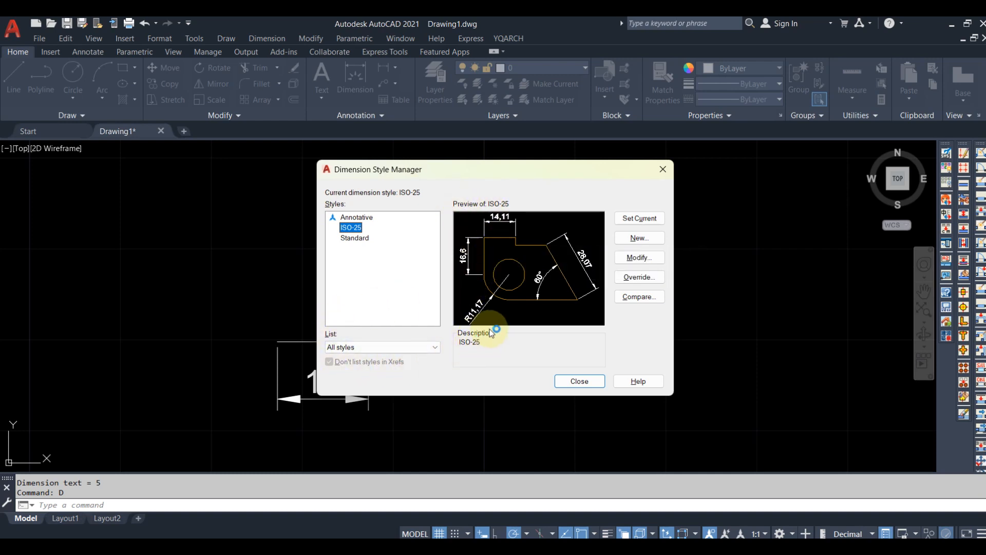
click(650, 217)
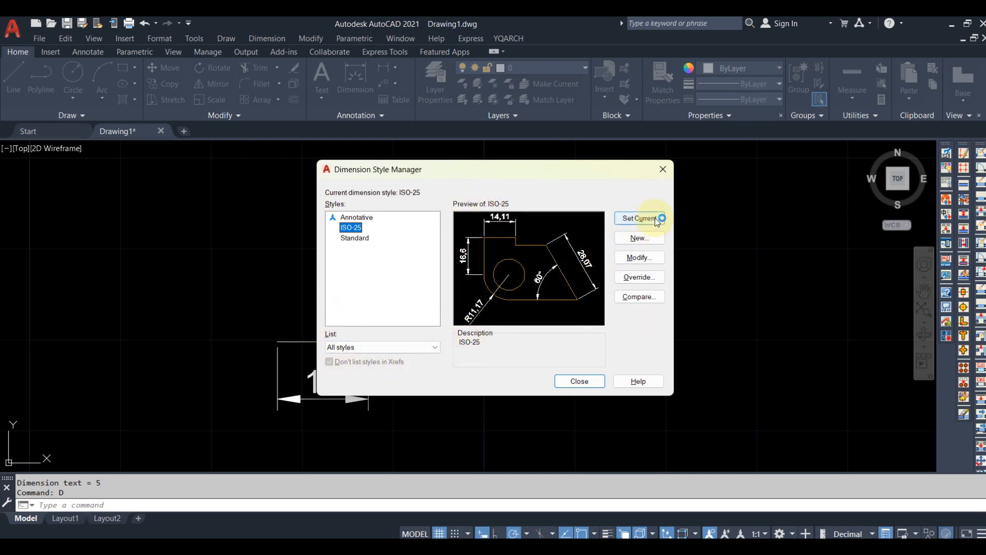
click(648, 259)
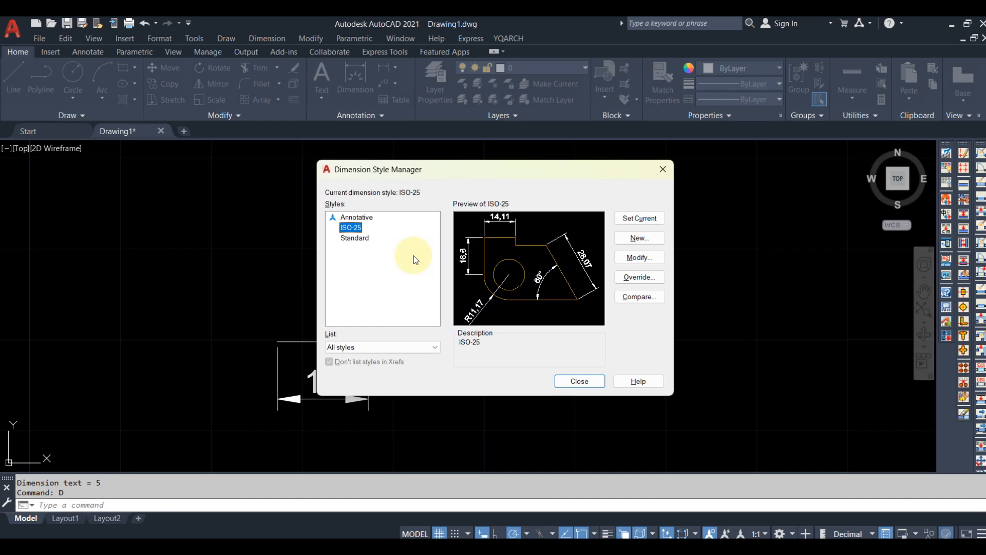
click(365, 239)
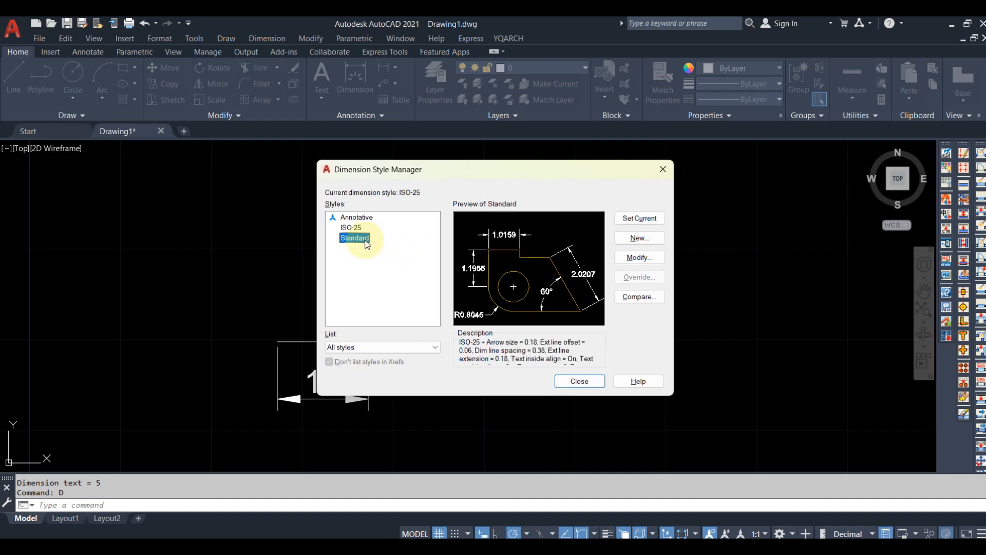
click(352, 229)
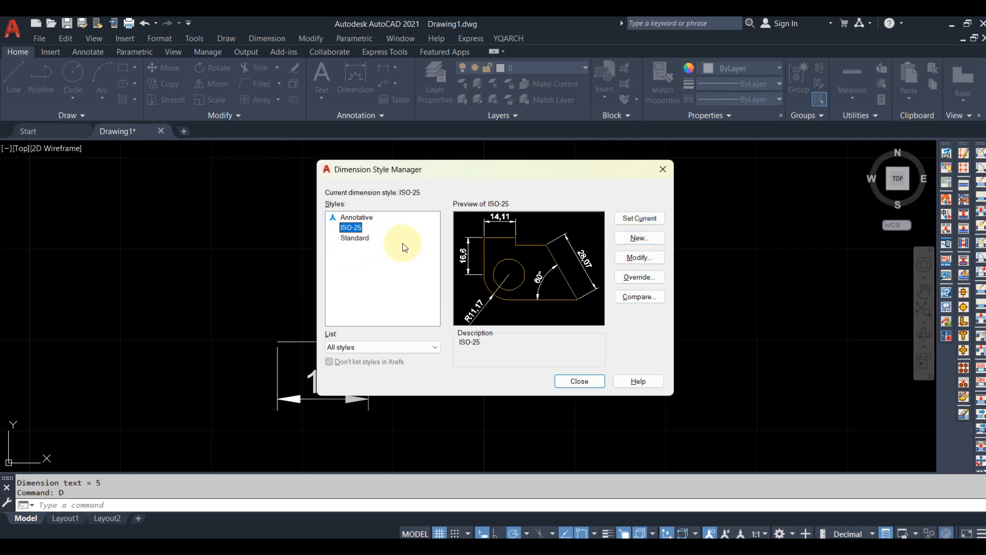
click(358, 240)
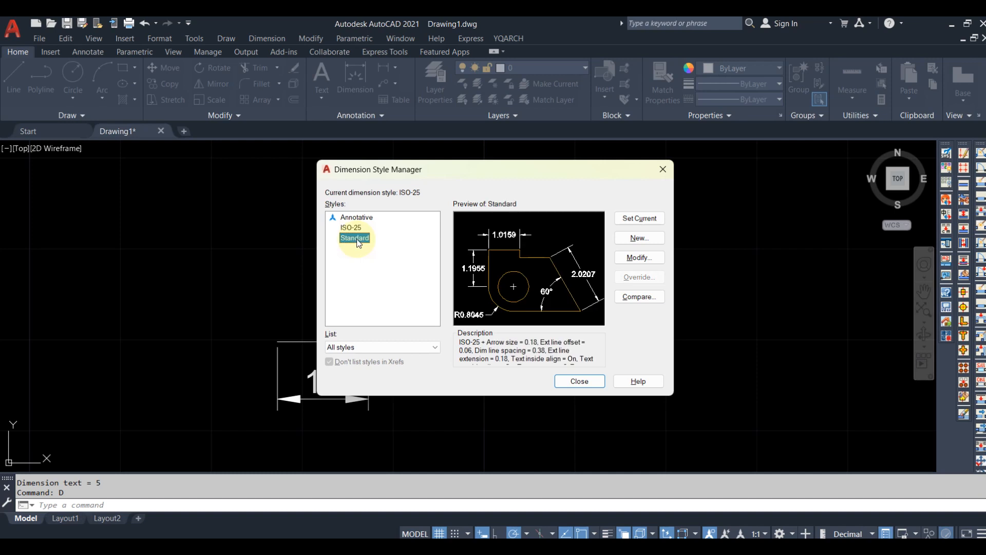
click(644, 218)
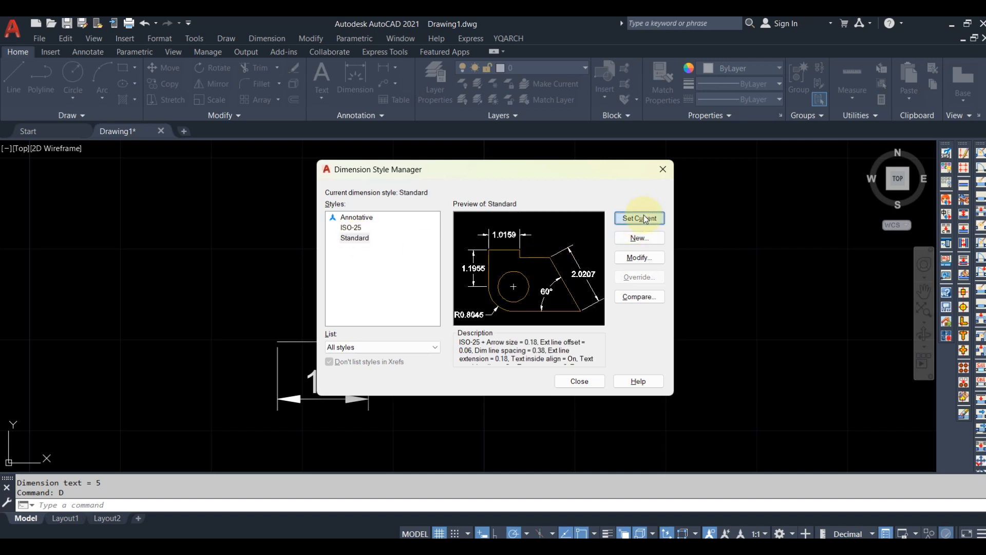
Modify the Standard dimension style so that its dimension lines are Yellow
click(640, 259)
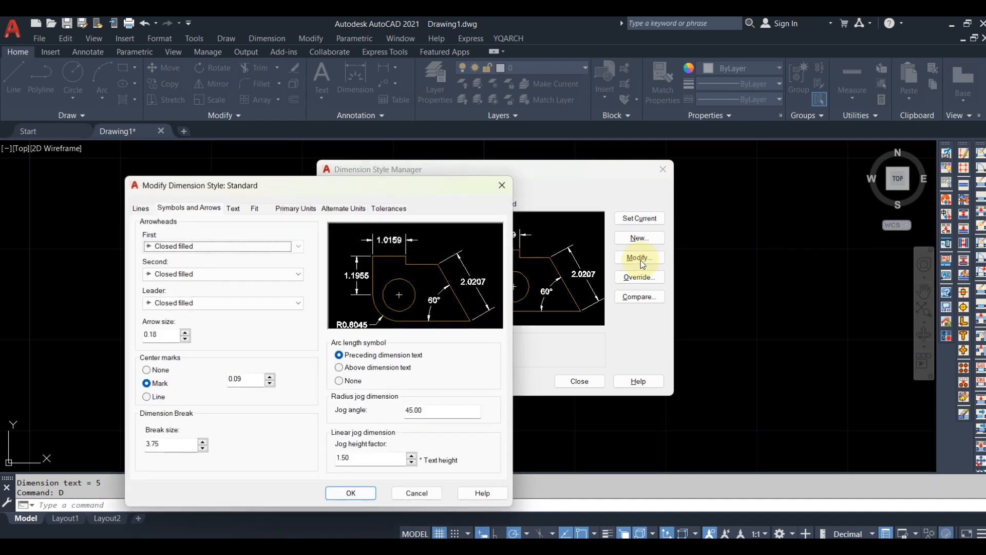
drag(363, 173, 530, 153)
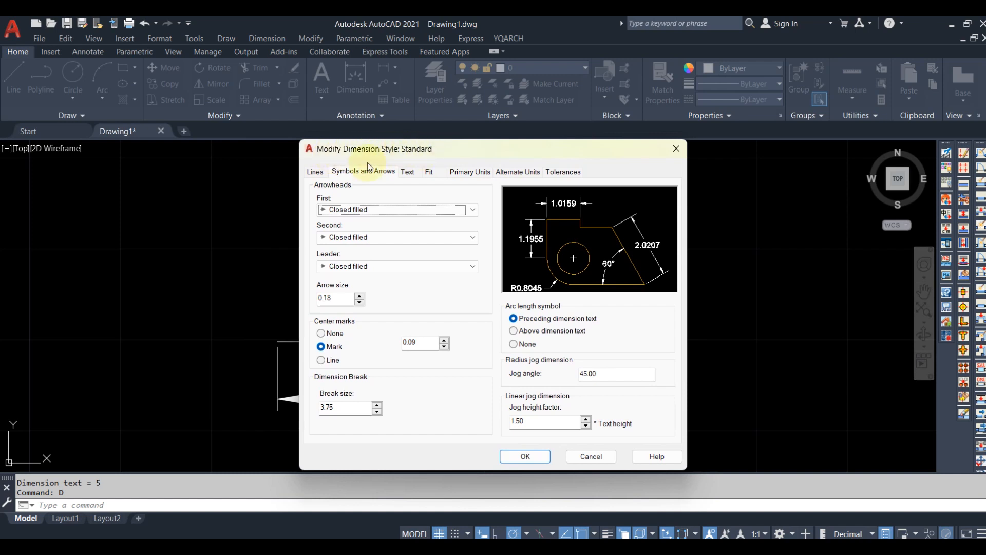
click(324, 174)
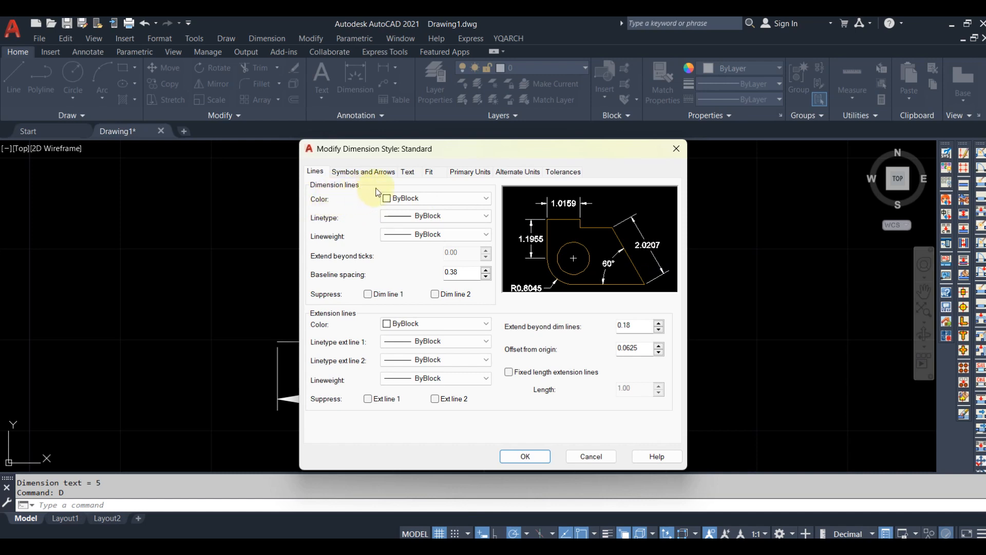
drag(408, 149, 634, 159)
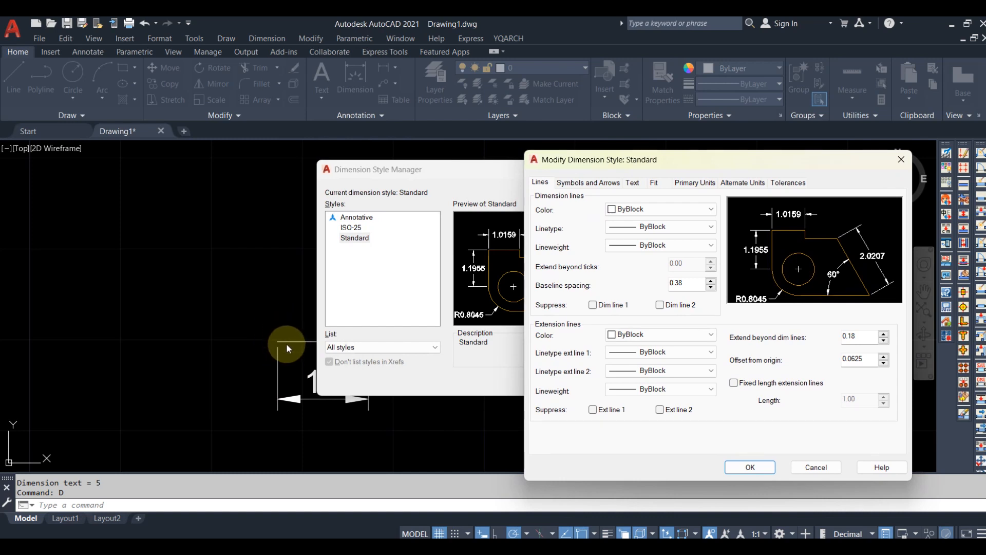
drag(586, 165, 361, 169)
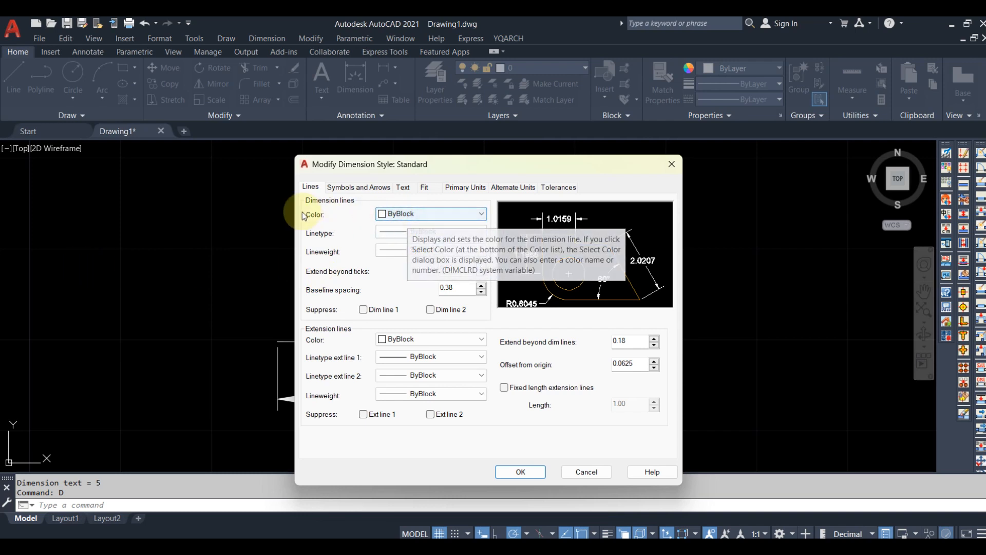
click(433, 214)
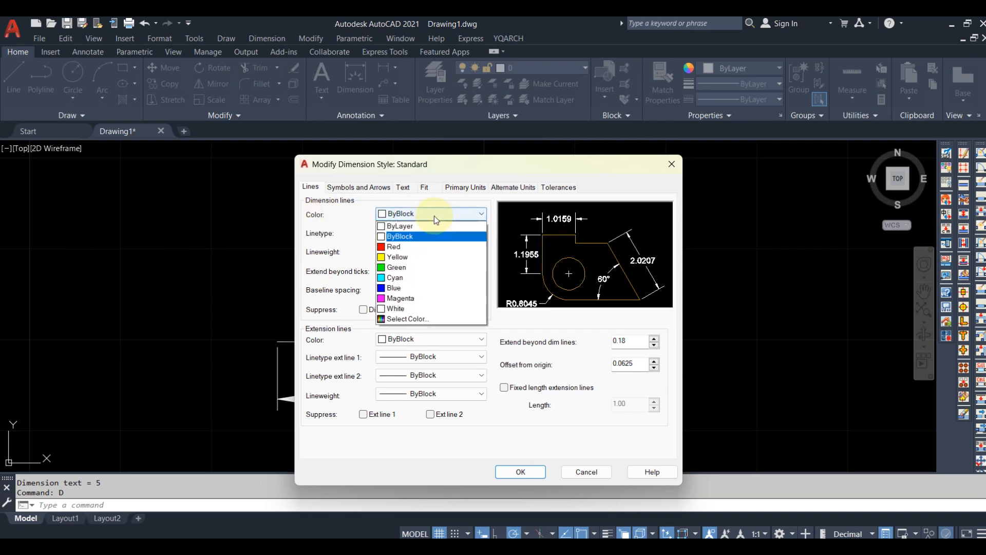
click(425, 257)
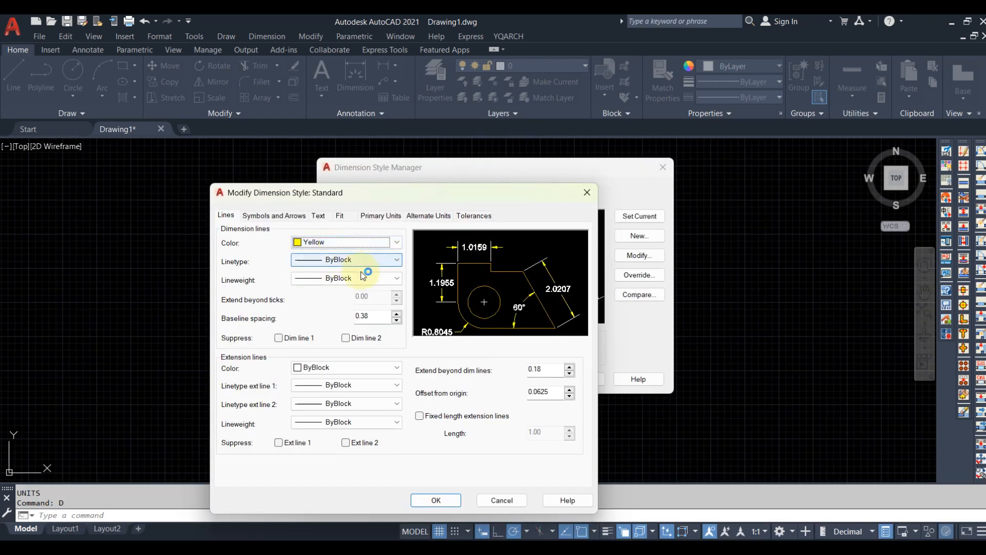
click(362, 278)
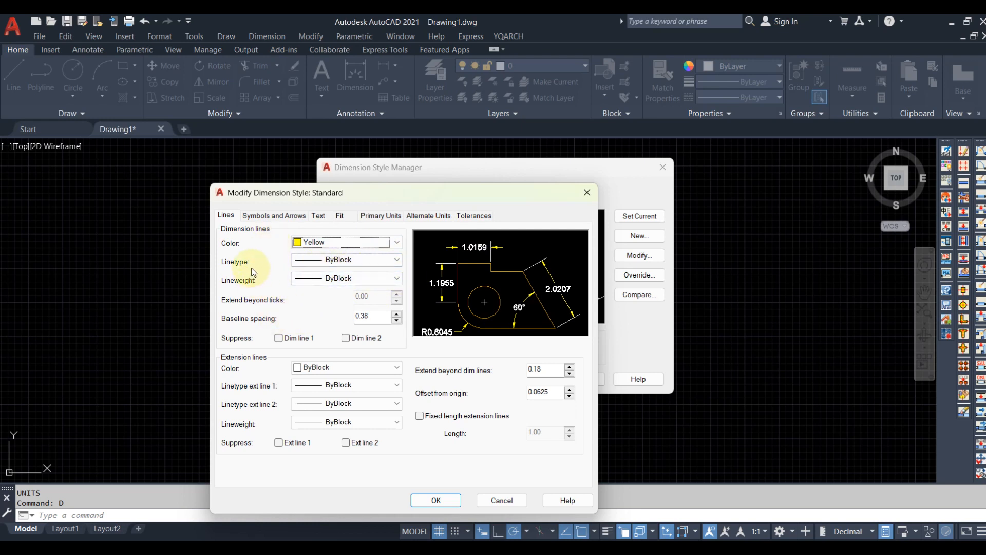
click(352, 262)
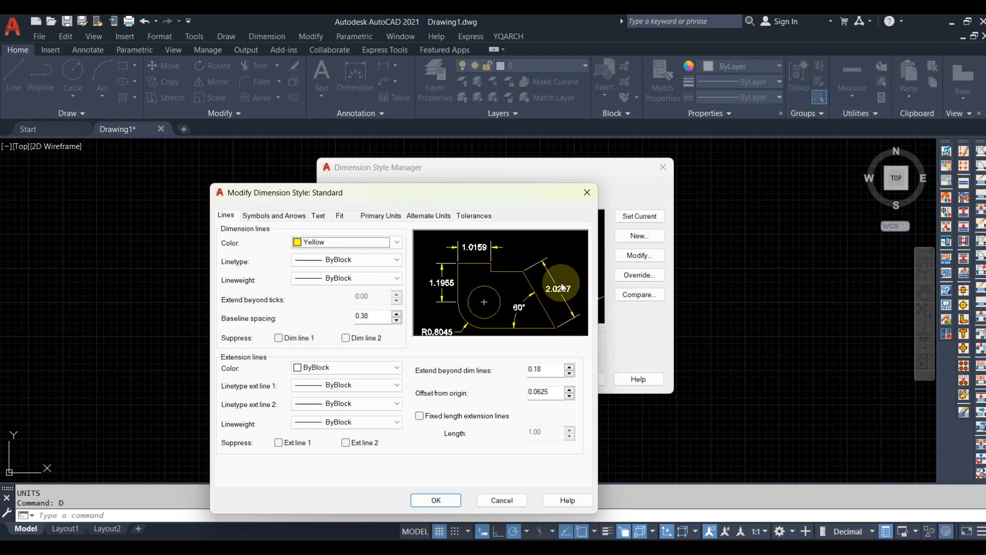
Try suppressing Dim line 1 and Dim line 2 in the Standard style, and clear both suppressions again
click(293, 341)
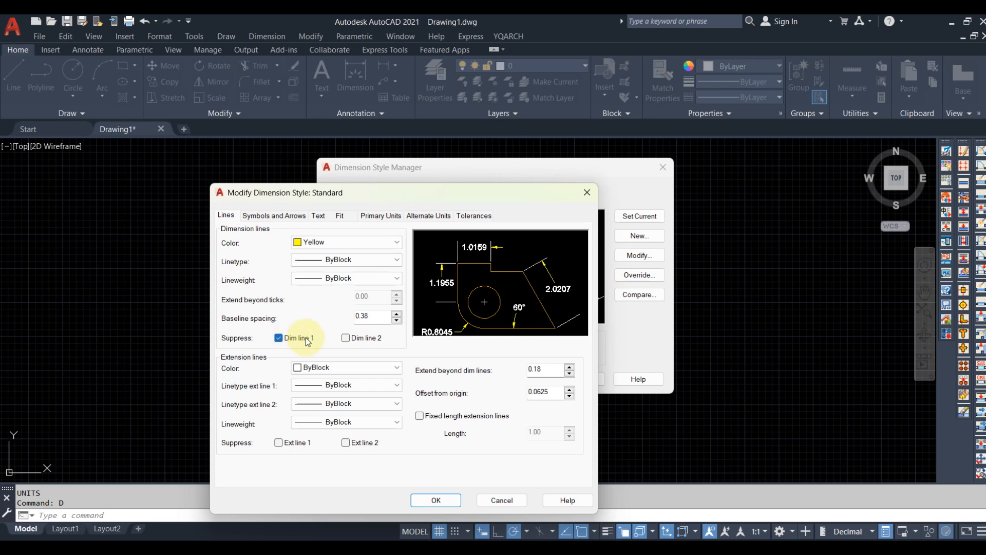
click(364, 341)
click(364, 342)
click(279, 339)
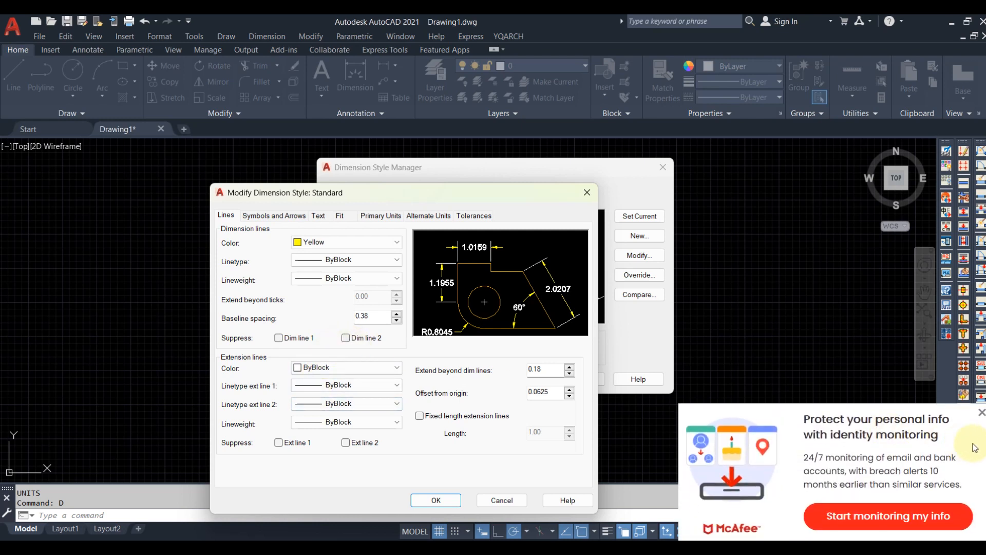
Dismiss the pop-up advertisement and set the color of the Standard style's extension lines to Red
click(982, 414)
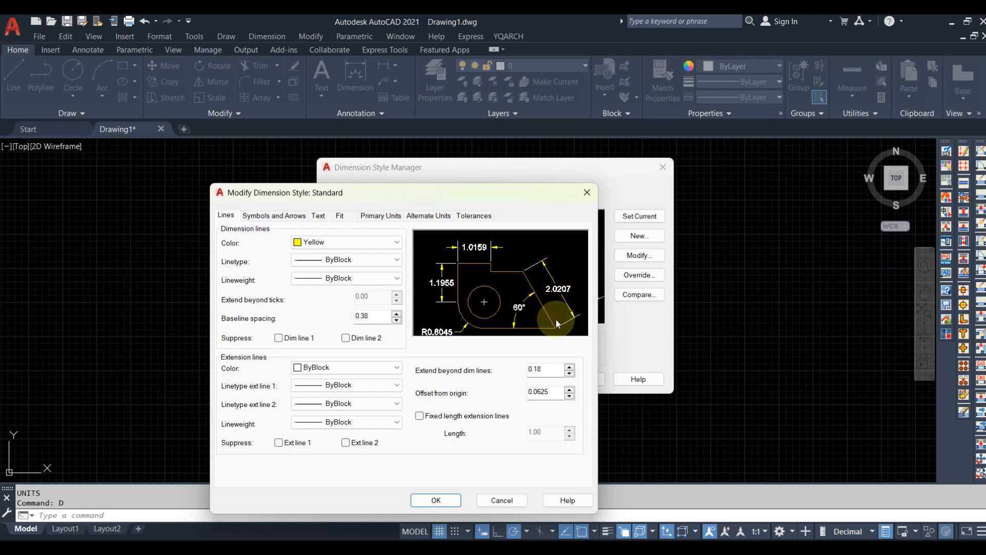
click(331, 367)
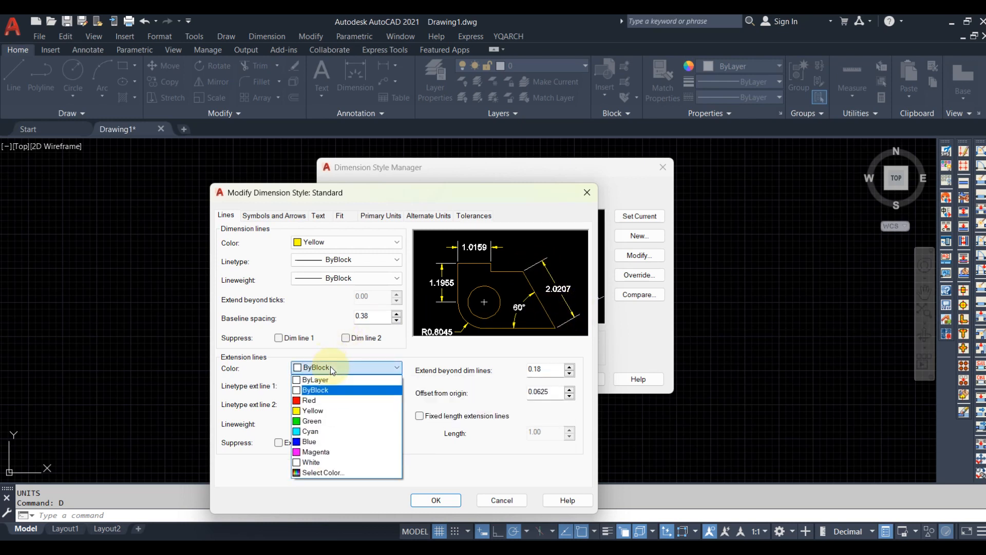
click(329, 402)
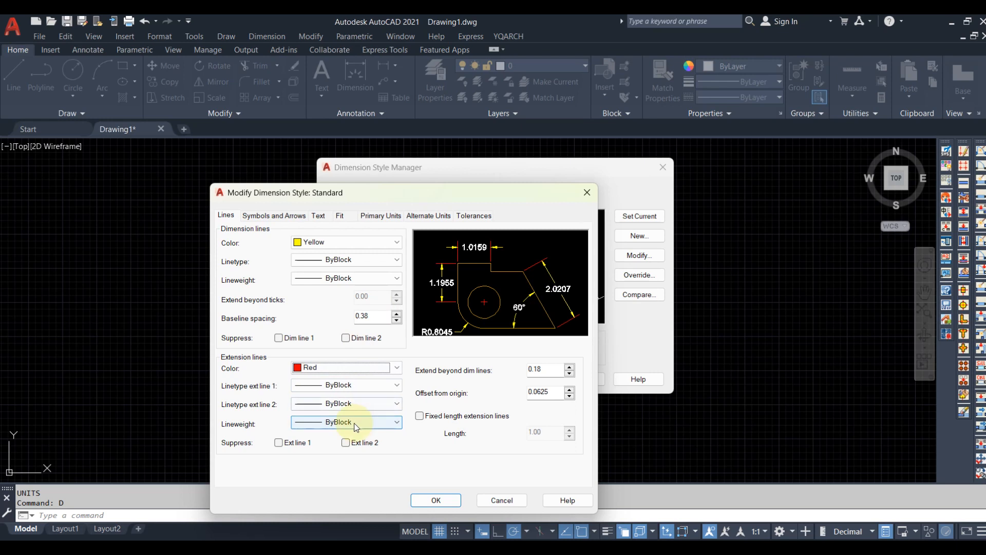
Try suppressing Ext line 1 and Ext line 2 in the Standard style, and clear both suppressions again
click(284, 445)
click(283, 445)
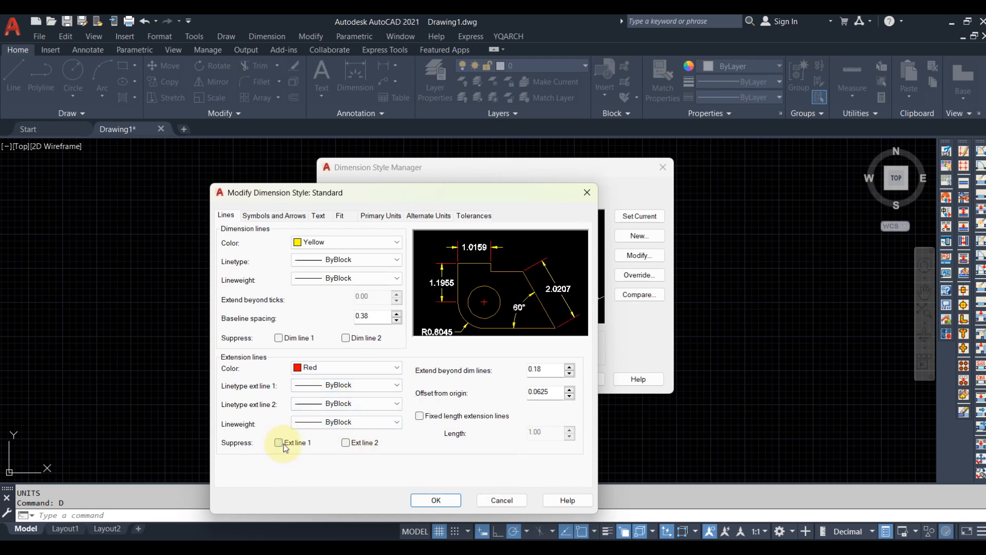
click(282, 445)
click(357, 443)
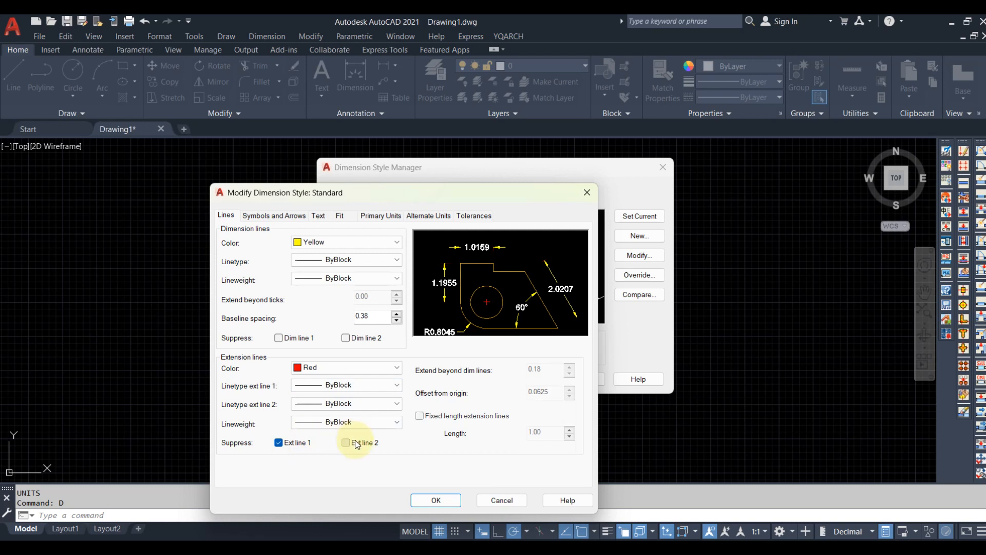
click(278, 444)
click(346, 442)
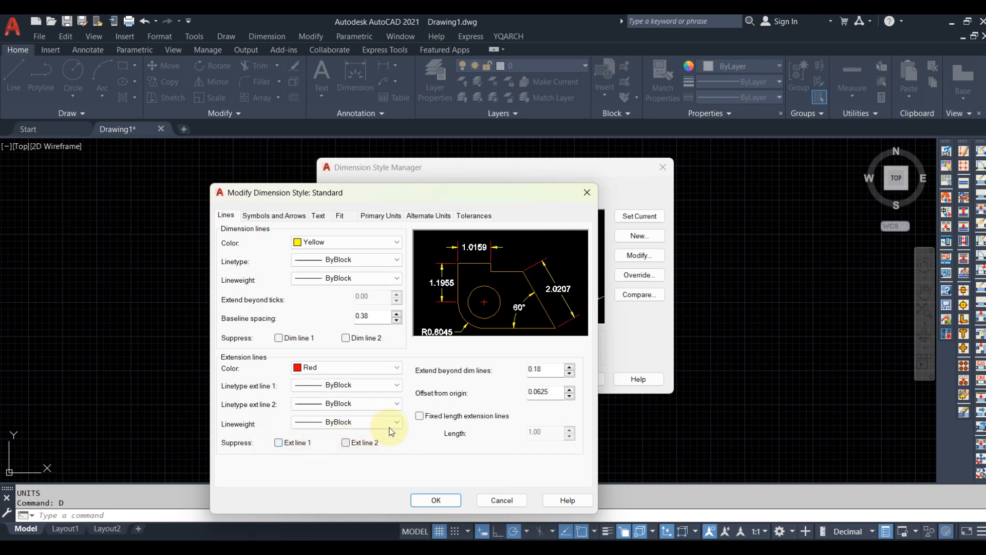
Try a larger distance for extending the extension lines beyond the dimension lines, and return it to 0.18
click(569, 365)
click(569, 365)
click(569, 366)
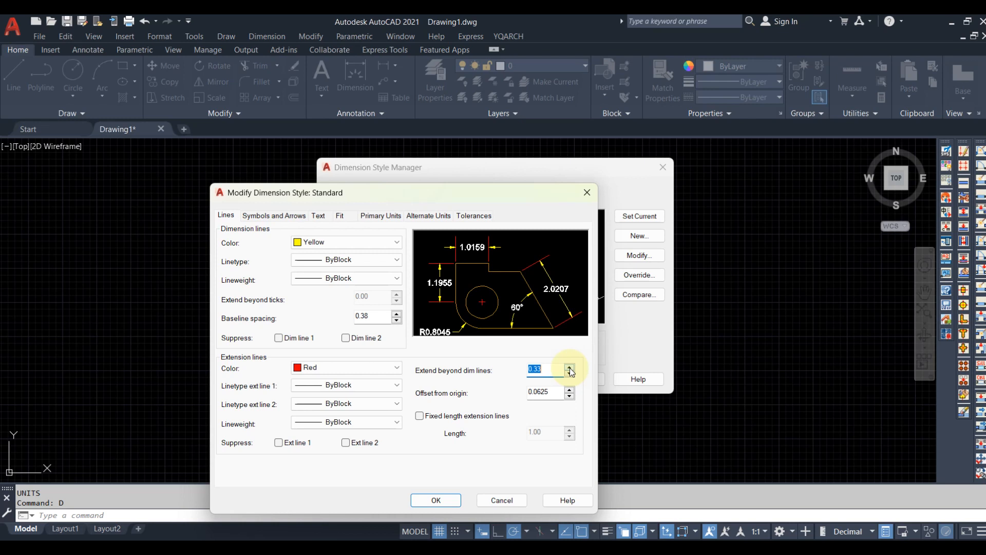
click(569, 366)
click(569, 373)
click(569, 374)
click(569, 373)
click(569, 373)
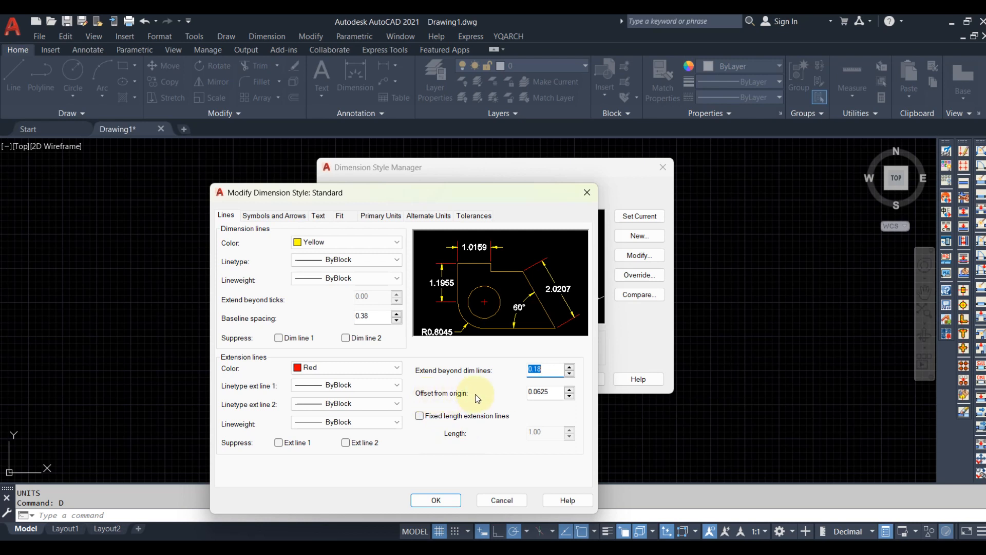
Set the extension lines' offset from origin to 0.1125 in the Standard dimension style
click(569, 389)
click(569, 389)
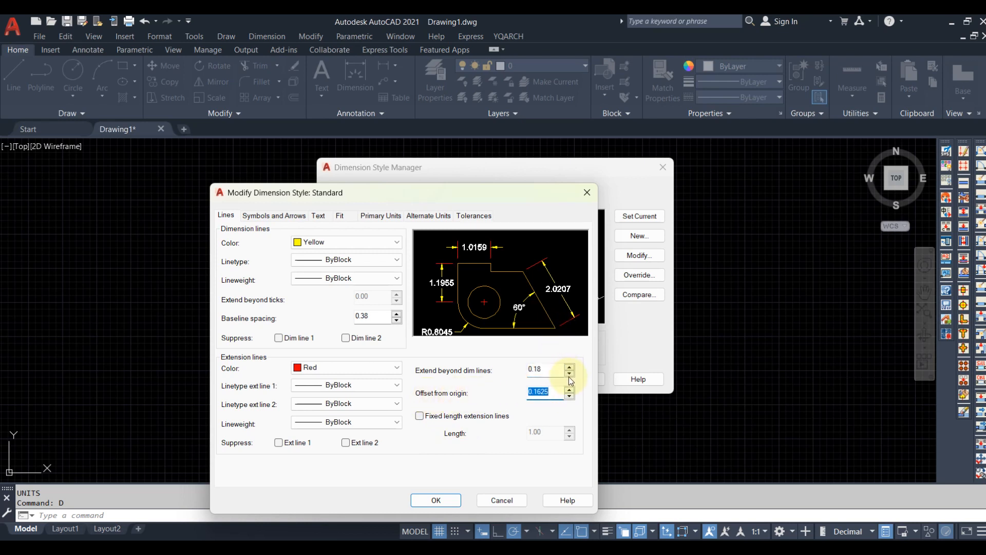
click(568, 390)
click(567, 396)
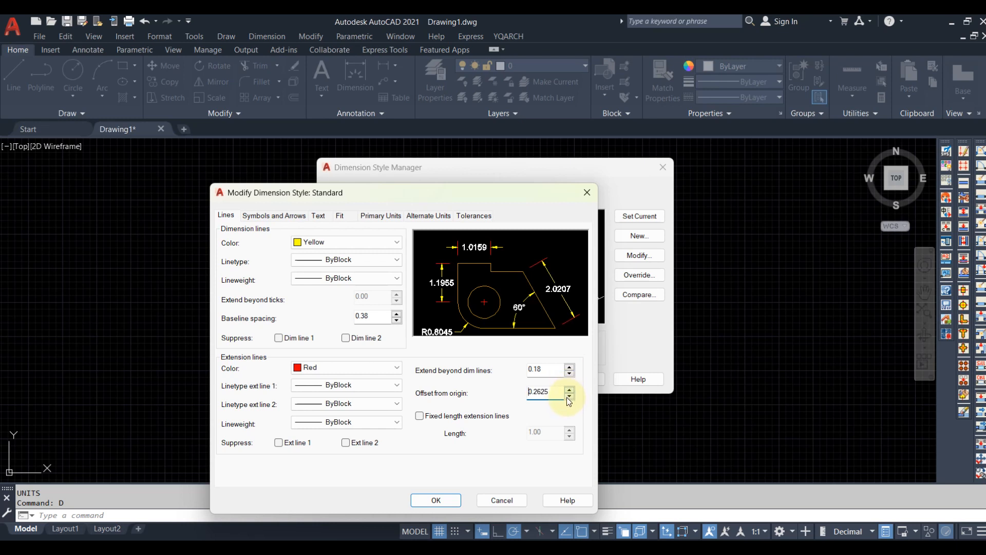
click(569, 395)
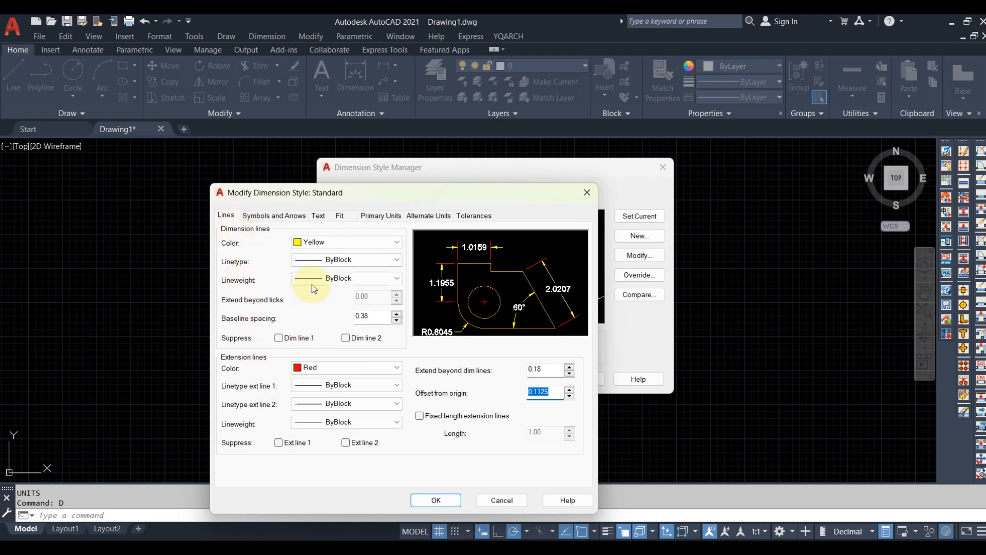
Try the Closed and Origin indicator arrowheads for the Standard style's dimension lines, and return to Closed filled
click(282, 216)
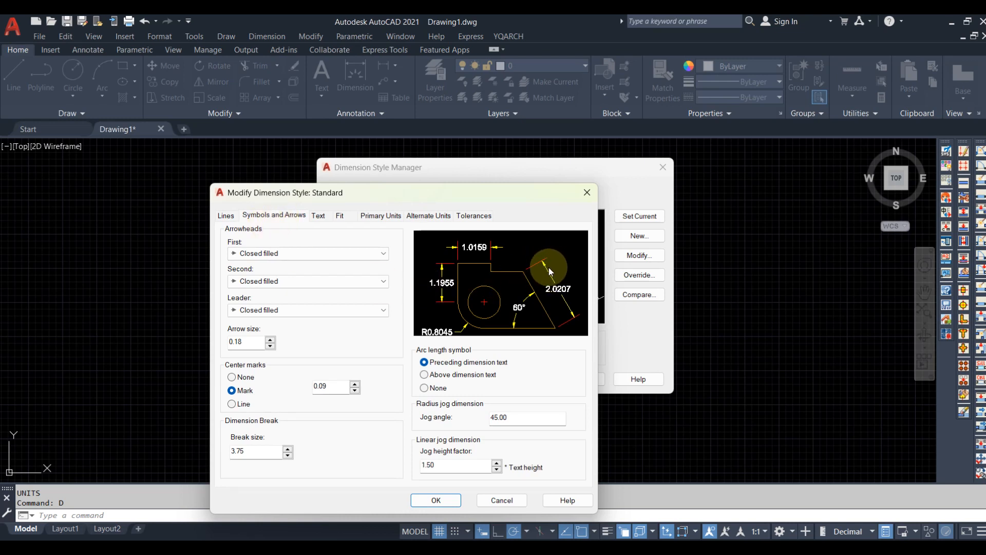
click(273, 253)
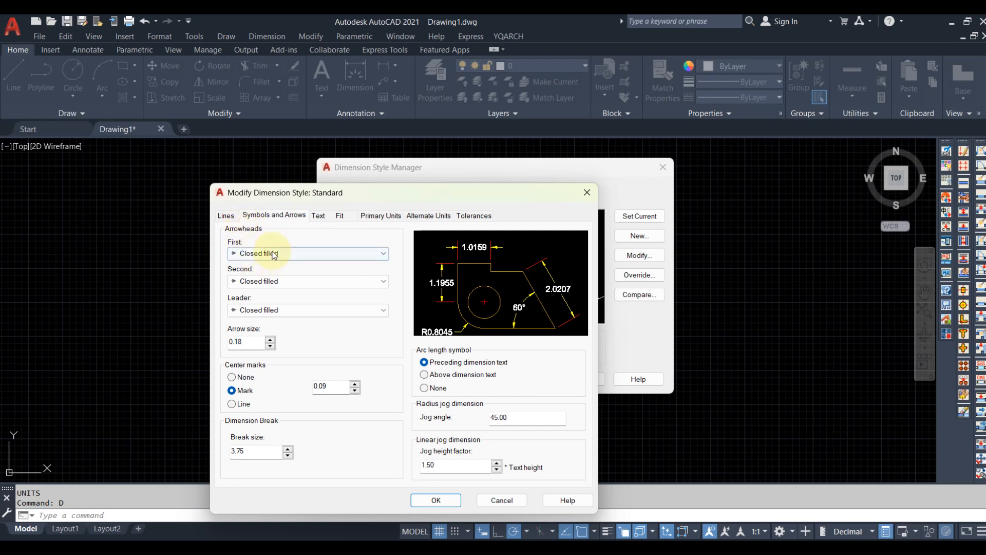
click(262, 286)
click(300, 254)
scroll(296, 290, up, 5)
click(277, 336)
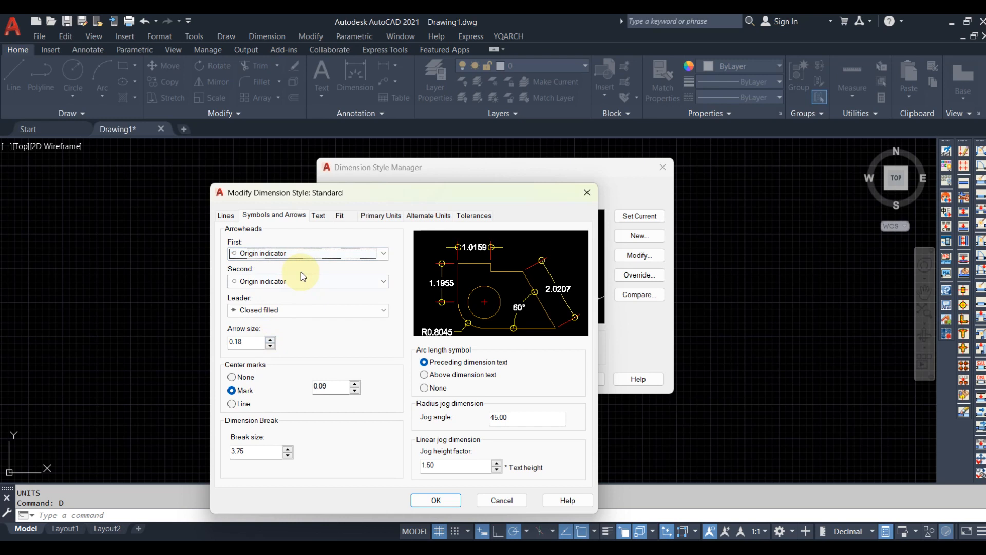
click(313, 254)
click(285, 265)
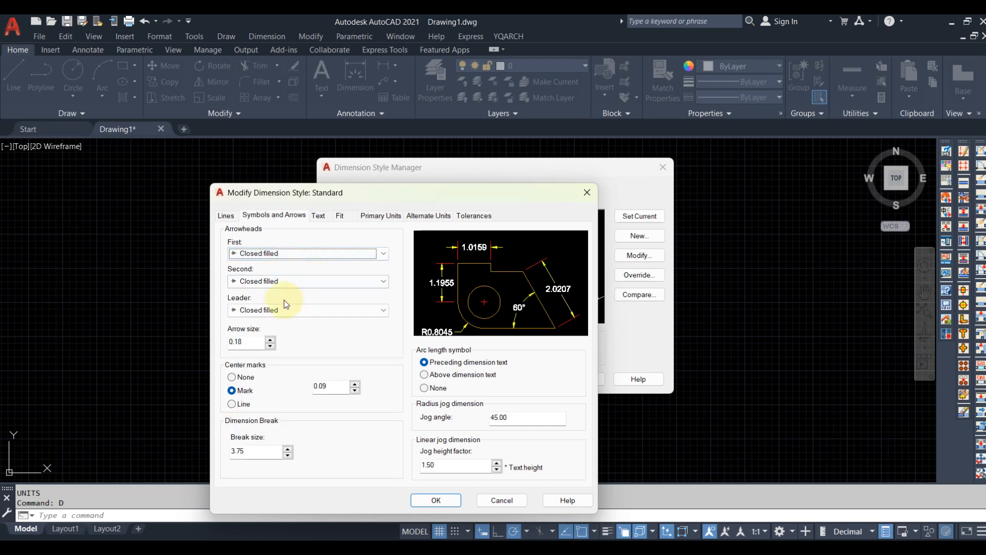
Try Architectural tick and Box filled as the first arrowhead, dismiss the Facebook notification, and restore Closed filled
click(309, 253)
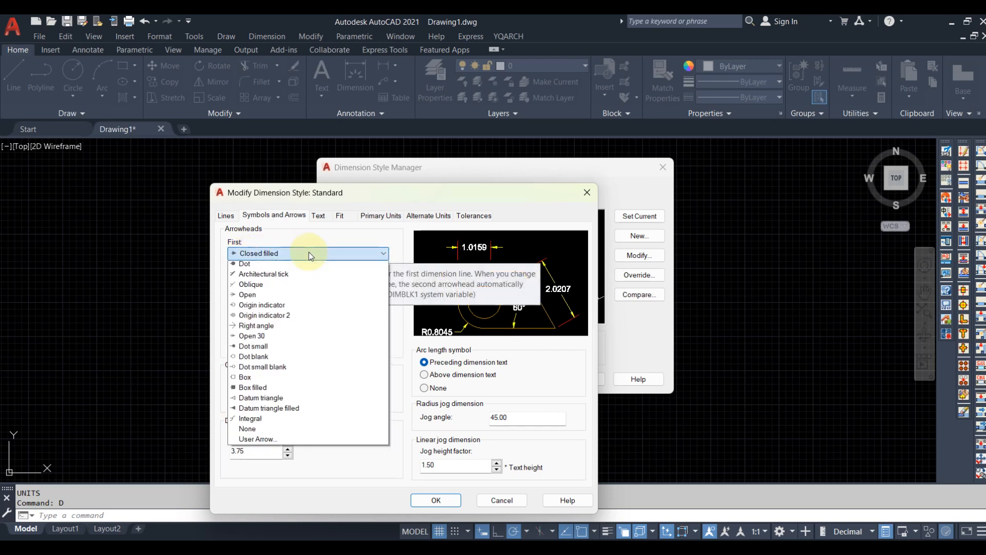
click(298, 306)
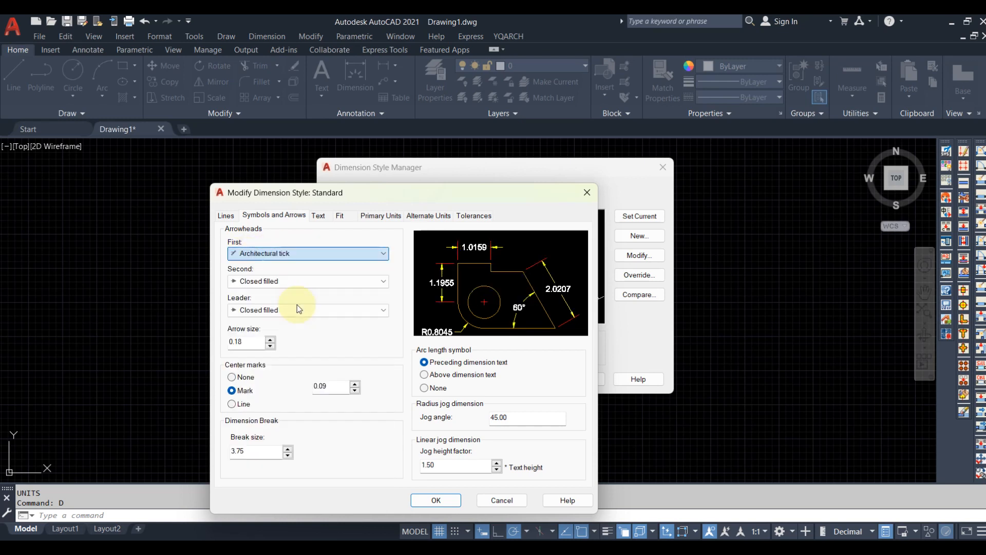
click(312, 251)
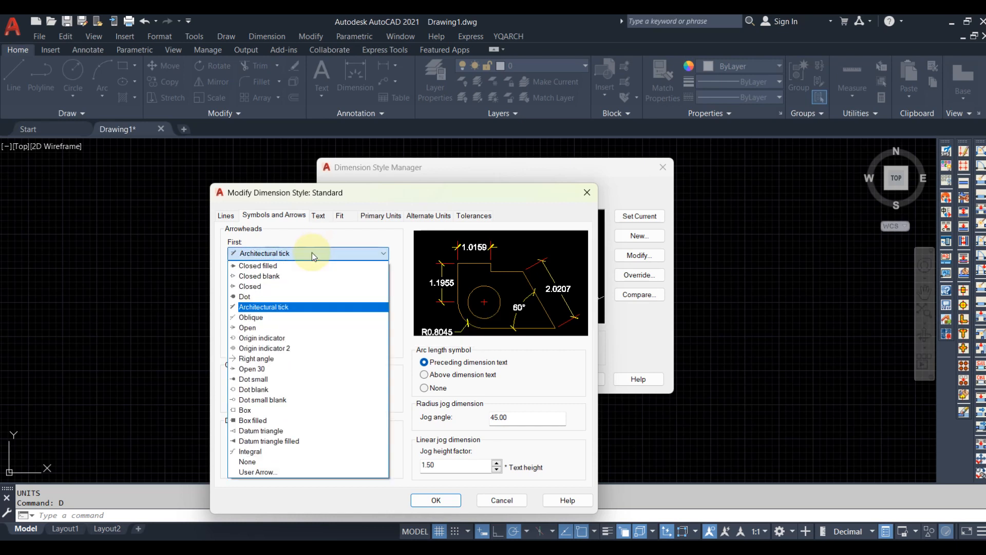
click(272, 420)
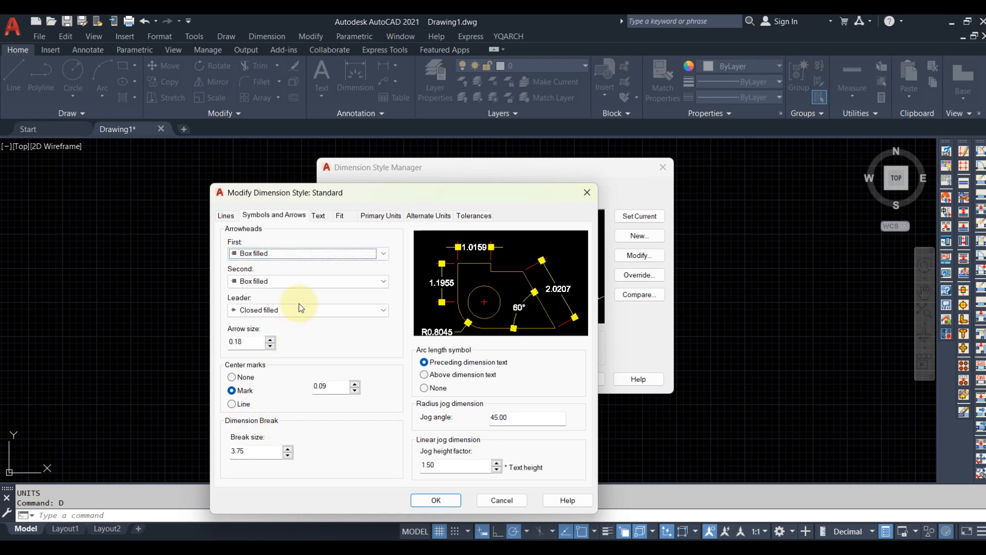
click(287, 254)
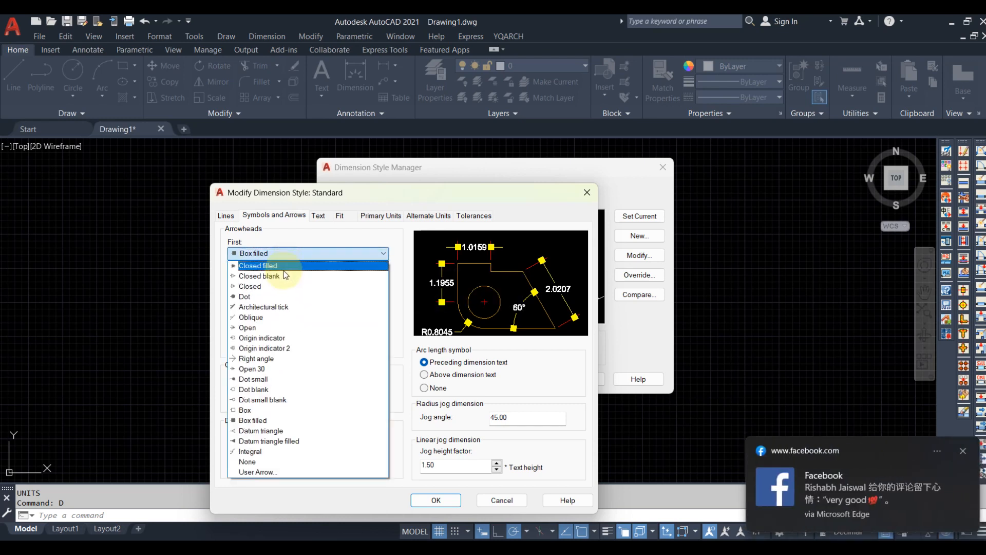
click(964, 453)
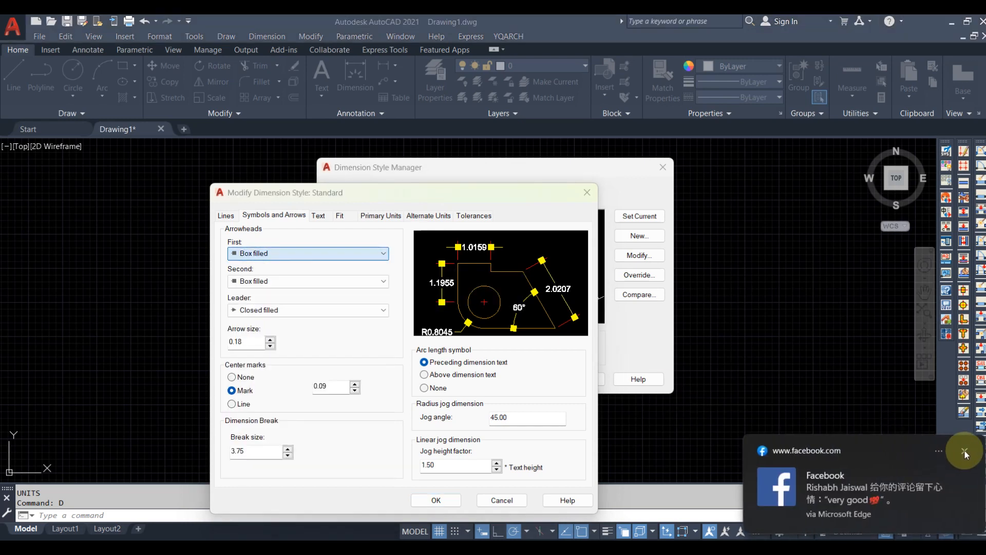
click(260, 253)
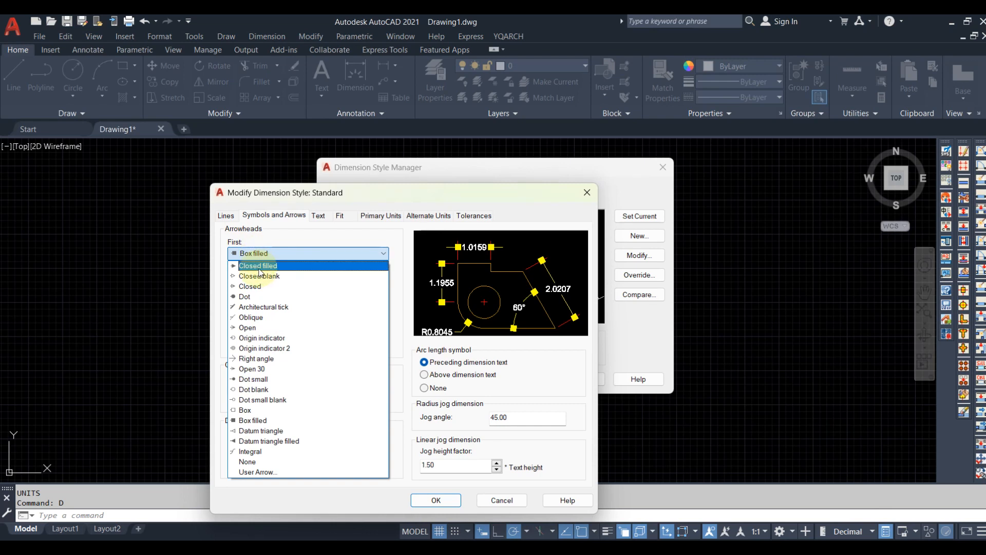
click(258, 270)
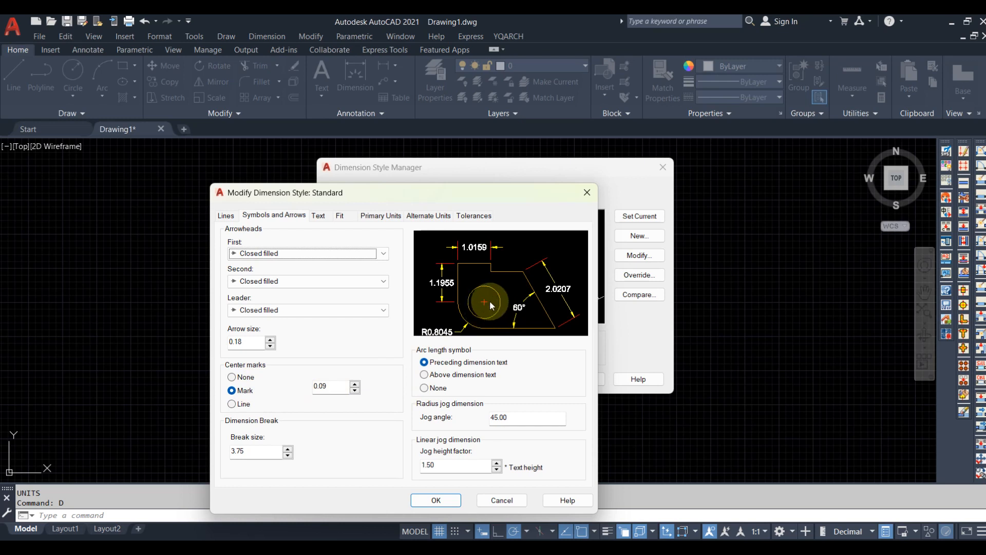
Try the None and Line center mark types in the Standard style, and switch back to Mark
click(244, 379)
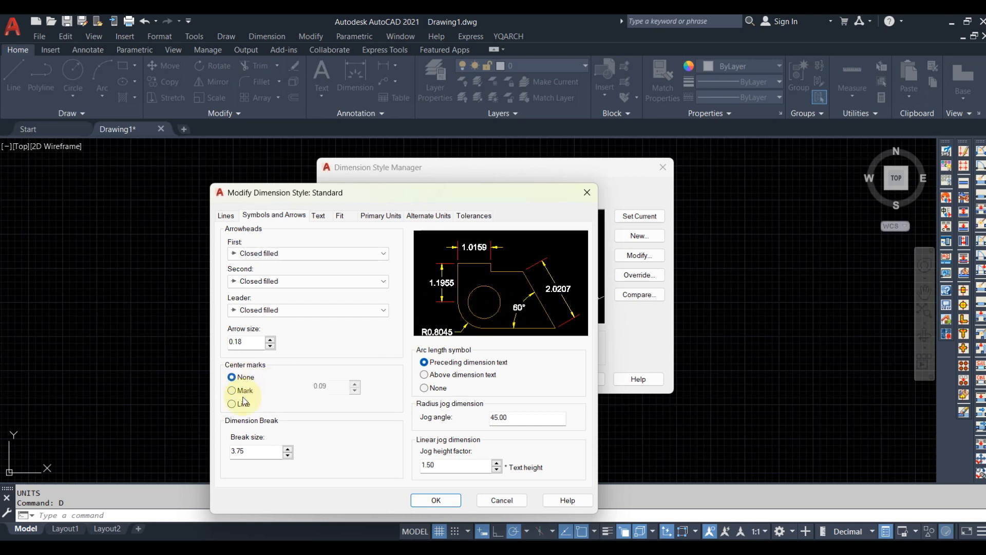
click(242, 392)
click(239, 403)
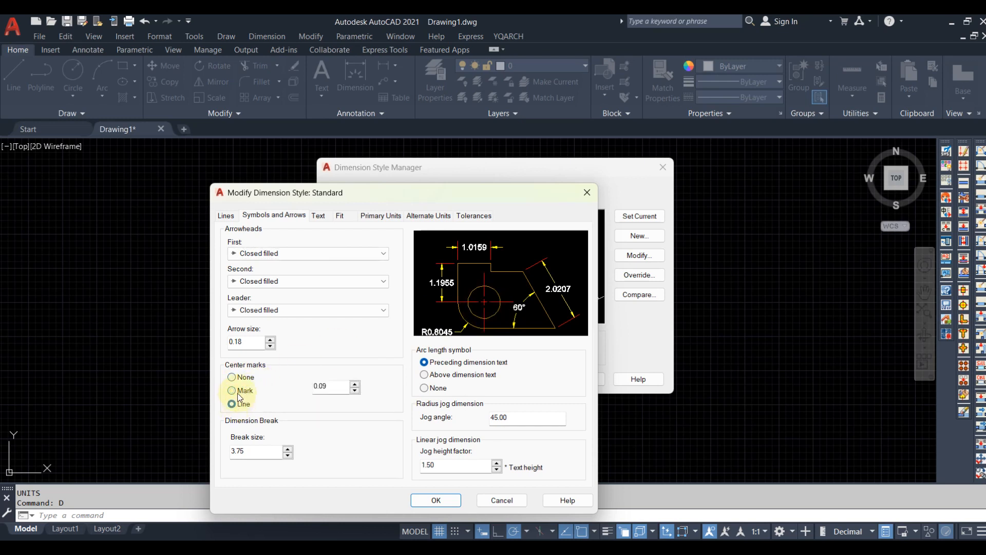
click(240, 392)
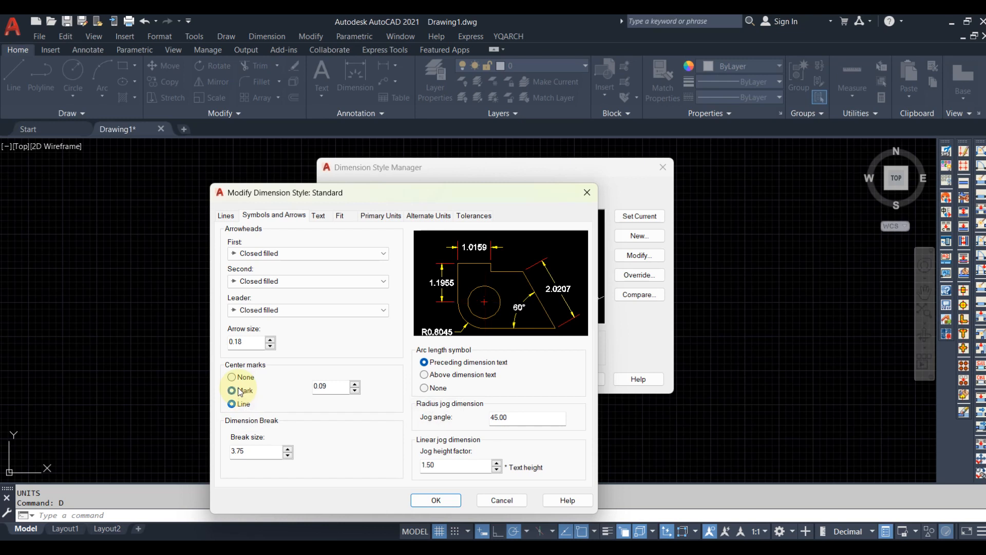
Set the center mark size to 0.14 in the Standard dimension style
click(354, 383)
click(354, 383)
click(355, 390)
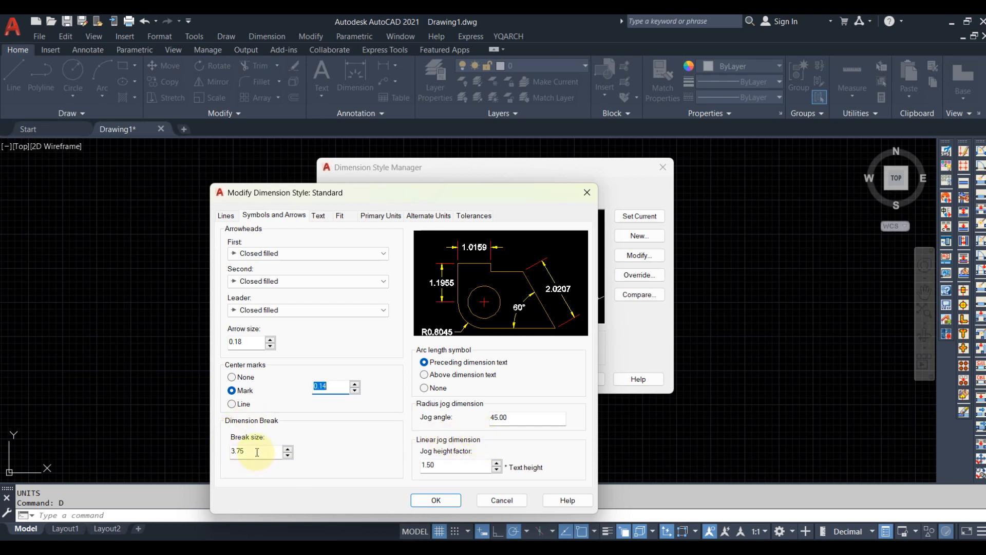
Set the dimension break size to 2.00 in the Standard dimension style
click(288, 448)
click(289, 449)
click(289, 448)
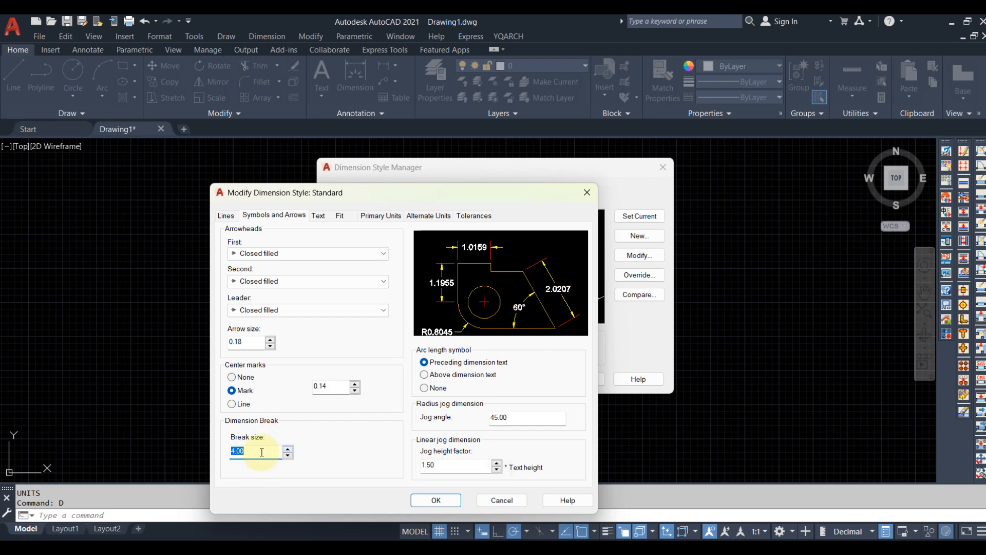
text(3)
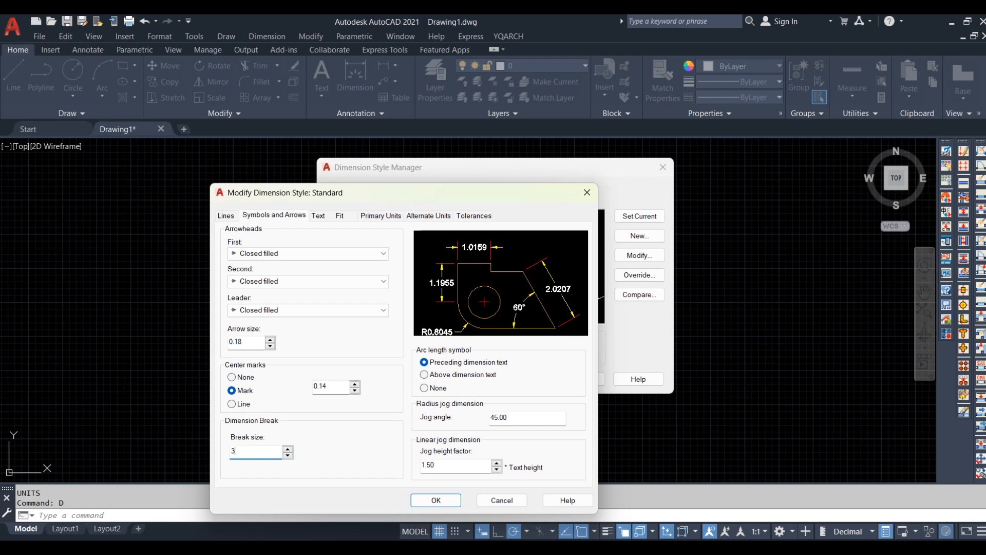
click(247, 341)
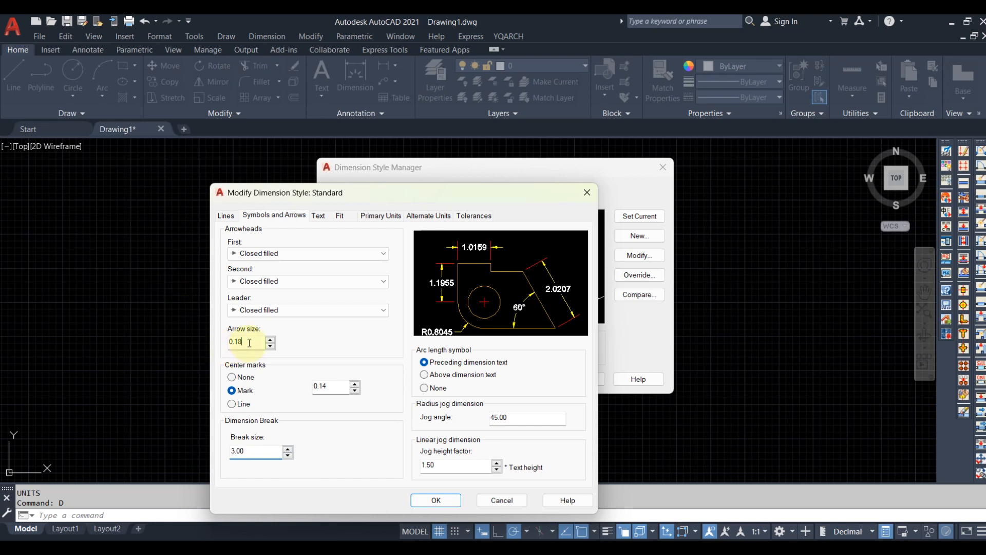
click(254, 450)
text(2)
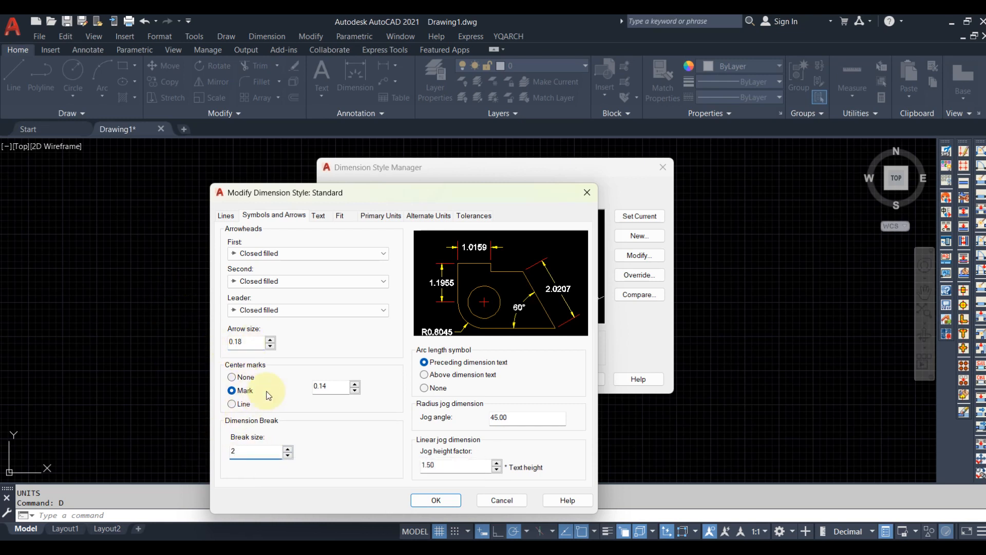
click(251, 342)
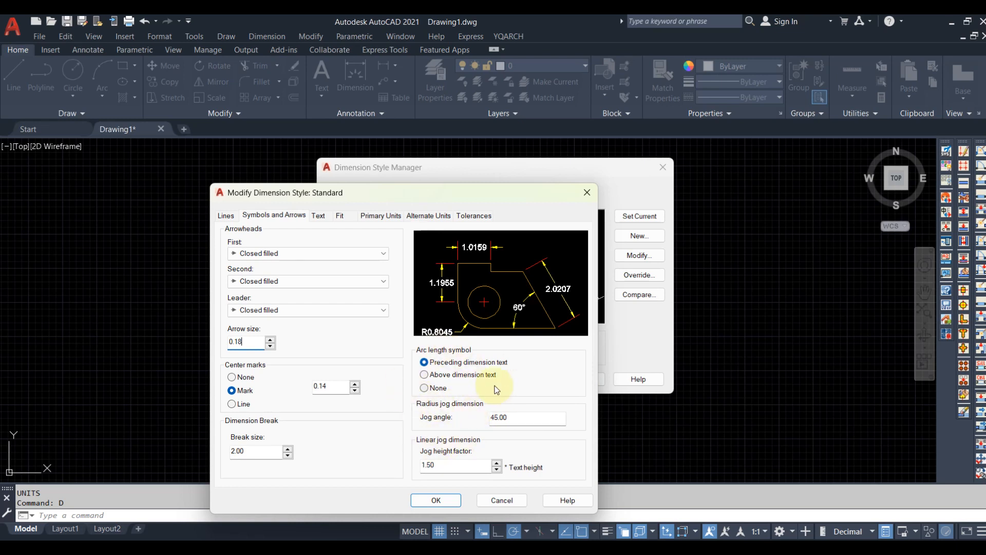
Examine the text styles available for dimension text and the font choices of the Standard text style, and close the Text Style dialog
click(322, 216)
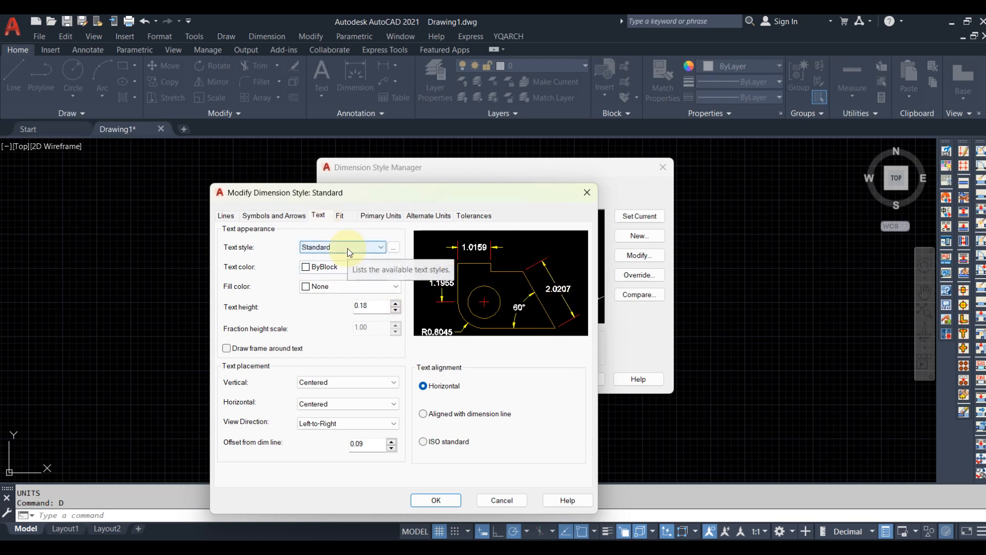
click(377, 248)
click(378, 248)
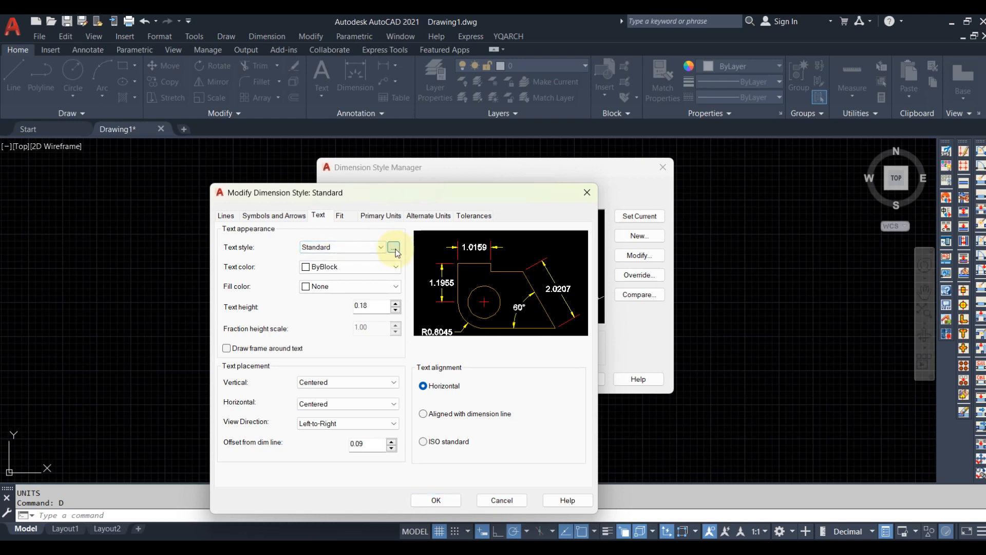
click(393, 247)
click(360, 294)
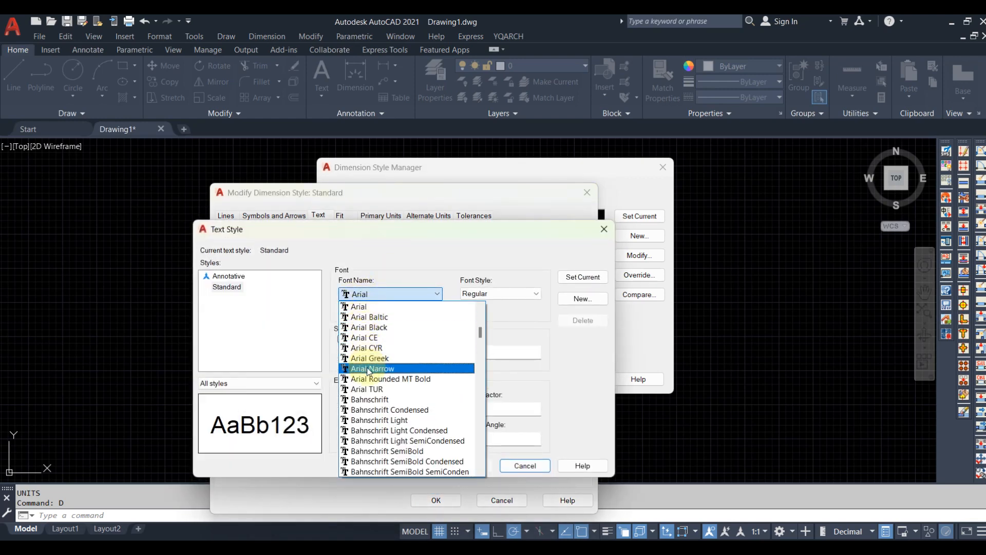
click(390, 255)
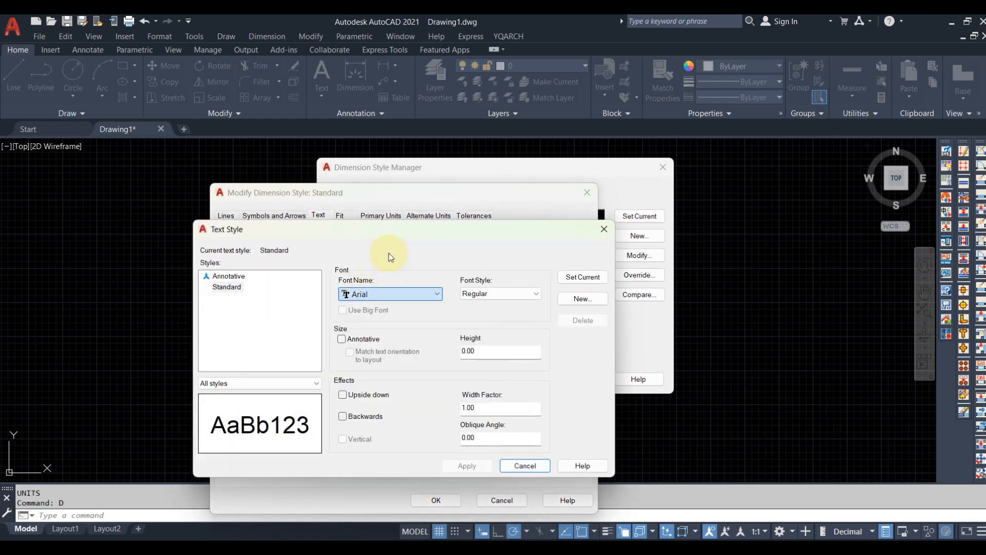
click(604, 229)
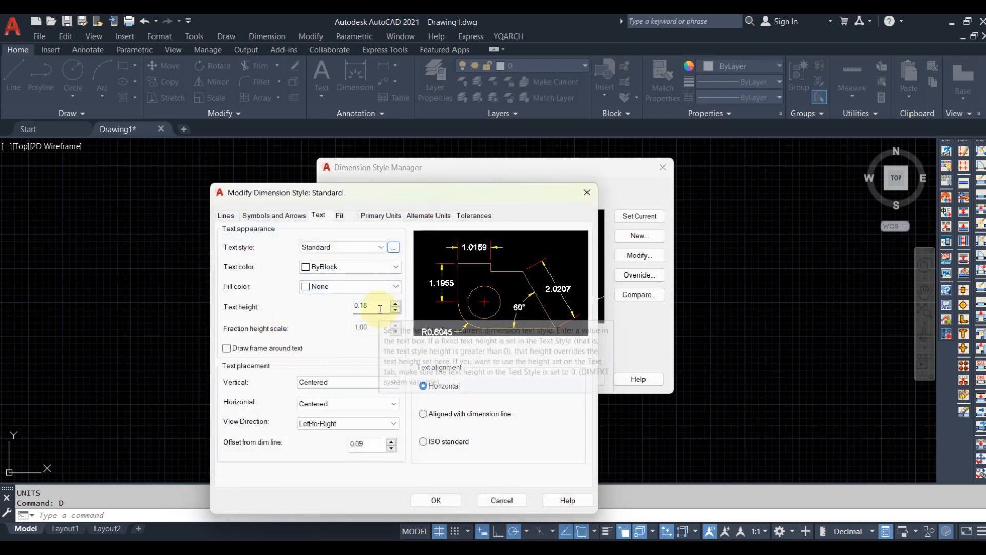
Set the dimension text color of the Standard style to Magenta
click(353, 267)
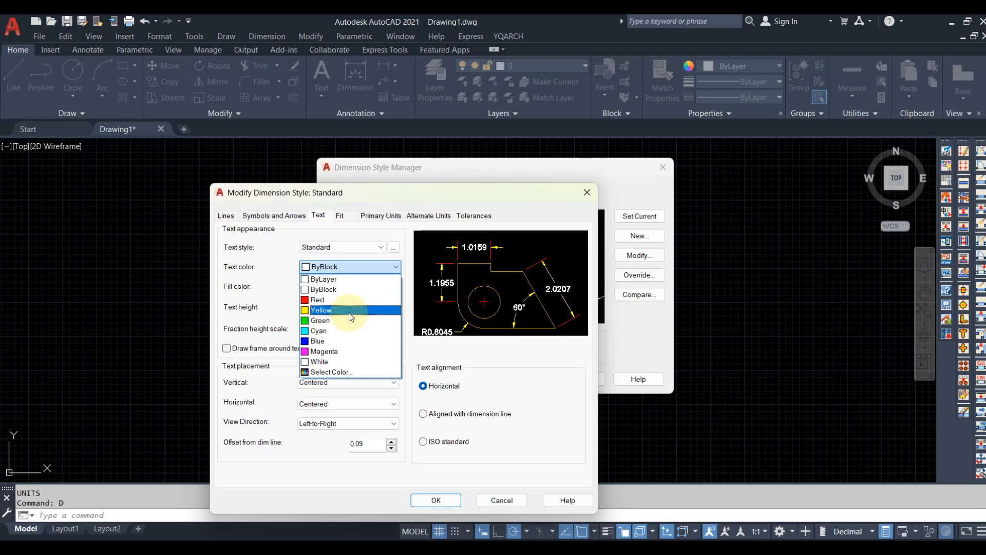
click(337, 351)
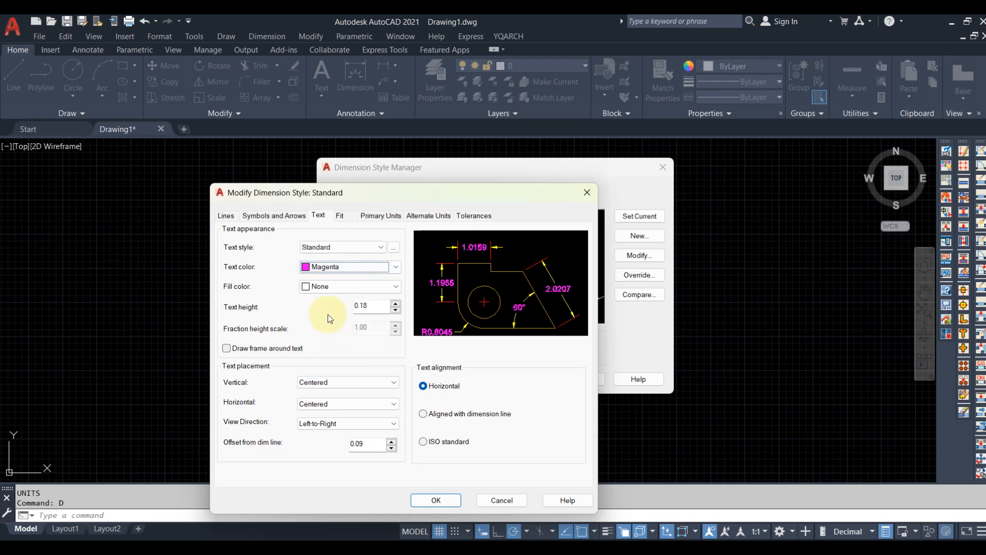
Try Cyan, Yellow and Blue as the fill color behind the dimension text, and return it to None
click(333, 288)
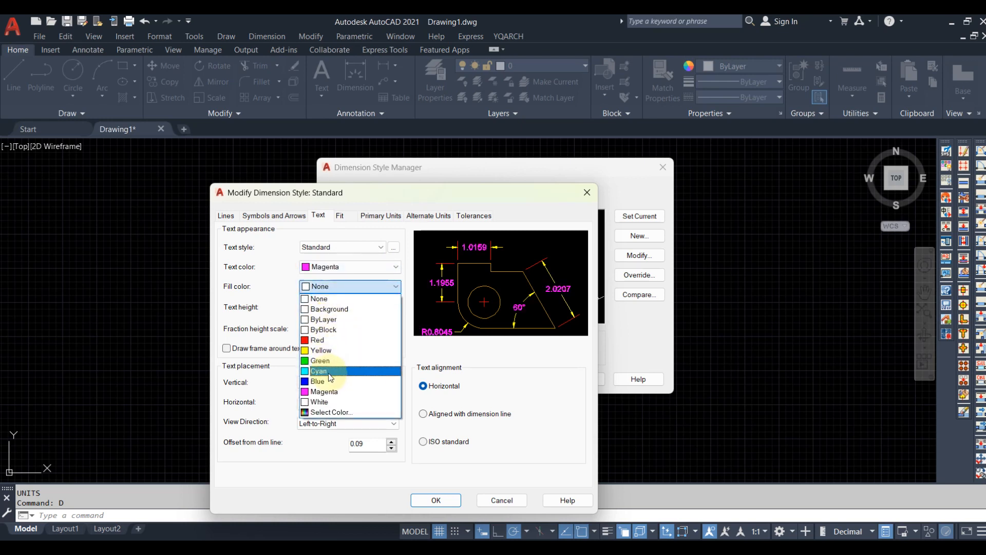
click(325, 371)
click(335, 290)
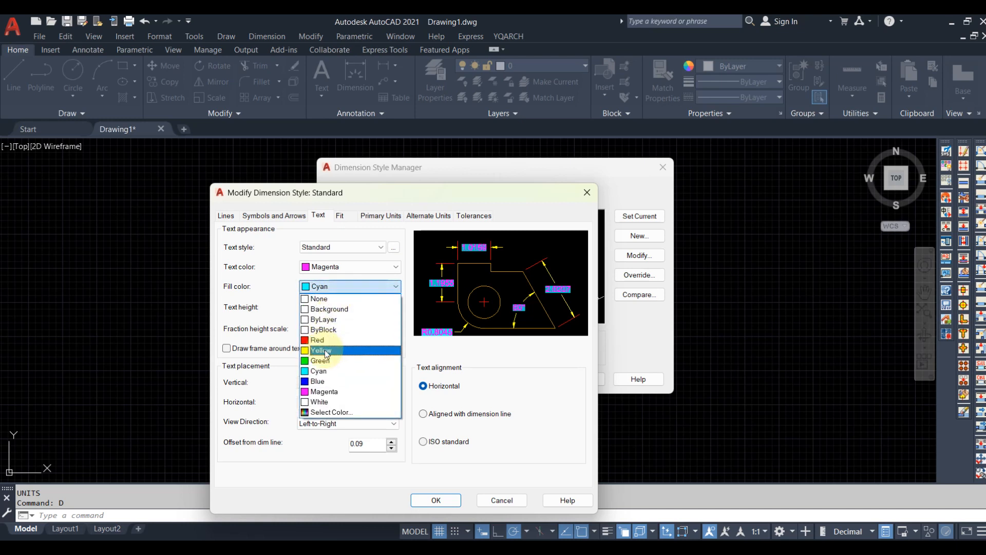
click(325, 351)
click(354, 287)
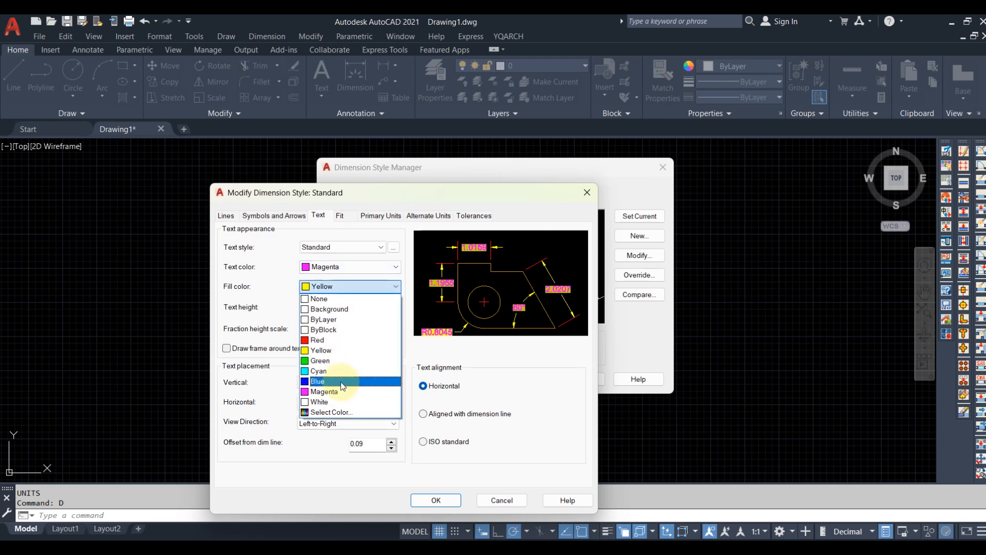
click(339, 380)
click(349, 286)
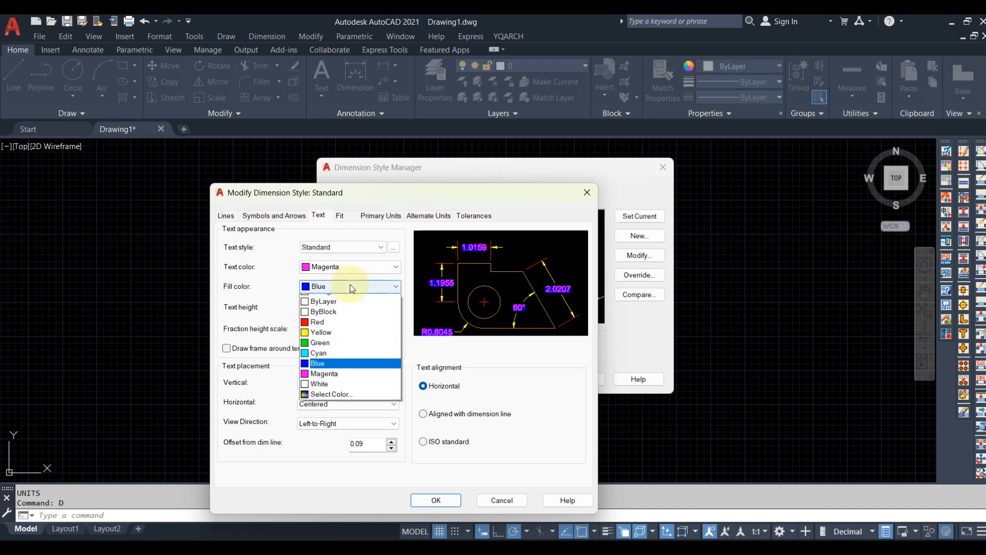
click(343, 300)
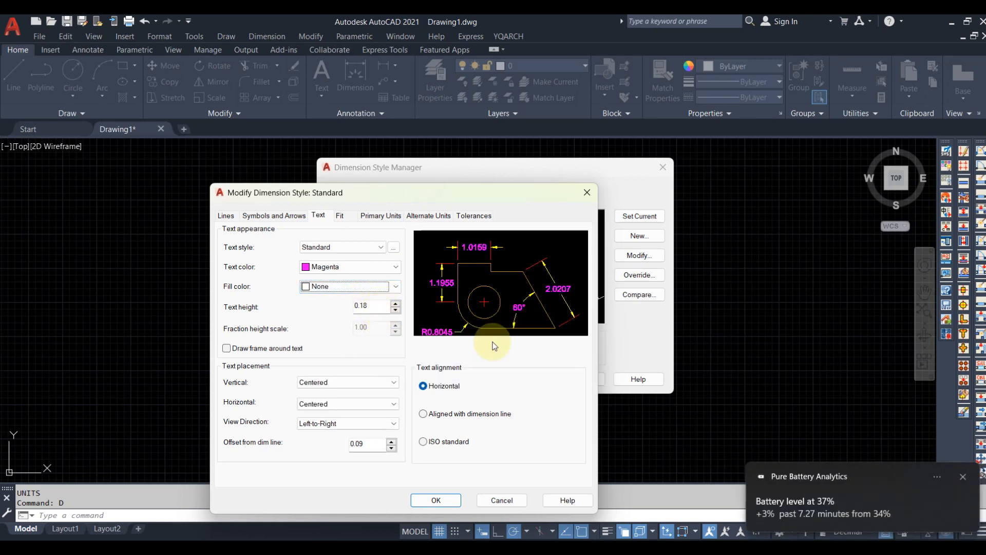
Dismiss the battery notification and turn on the frame around the Standard style's dimension text
click(961, 477)
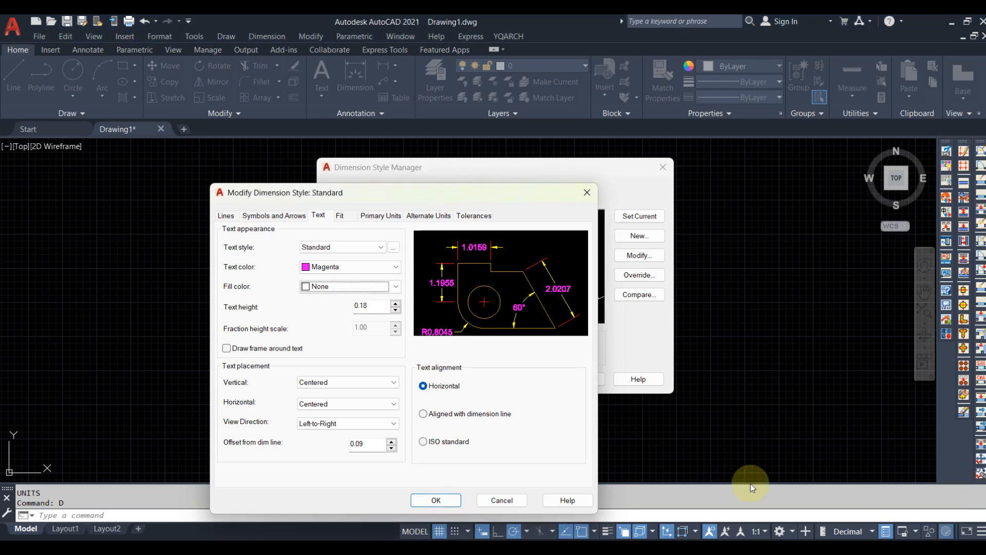
click(257, 350)
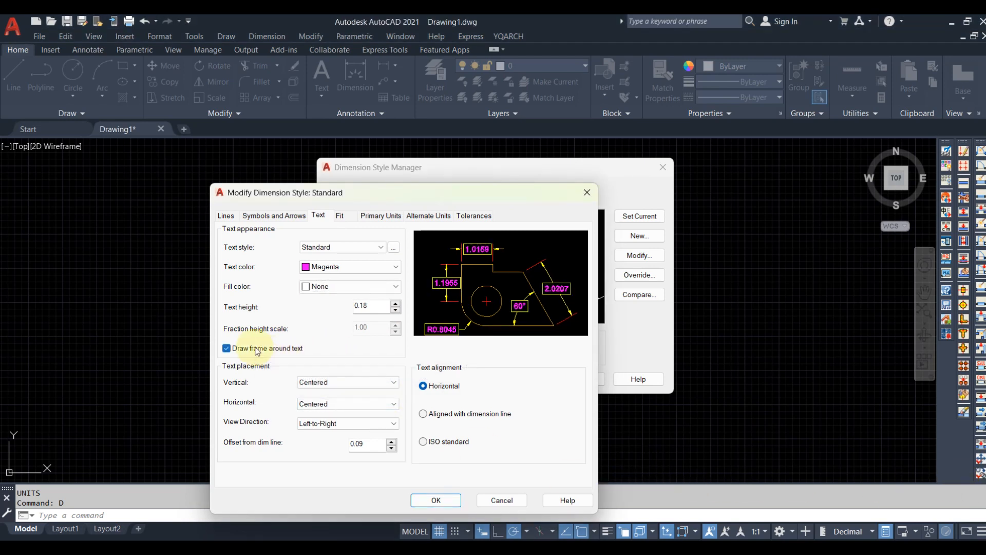
Turn off the frame around the dimension text and try the Above and Outside vertical placements, returning to Centered
click(257, 349)
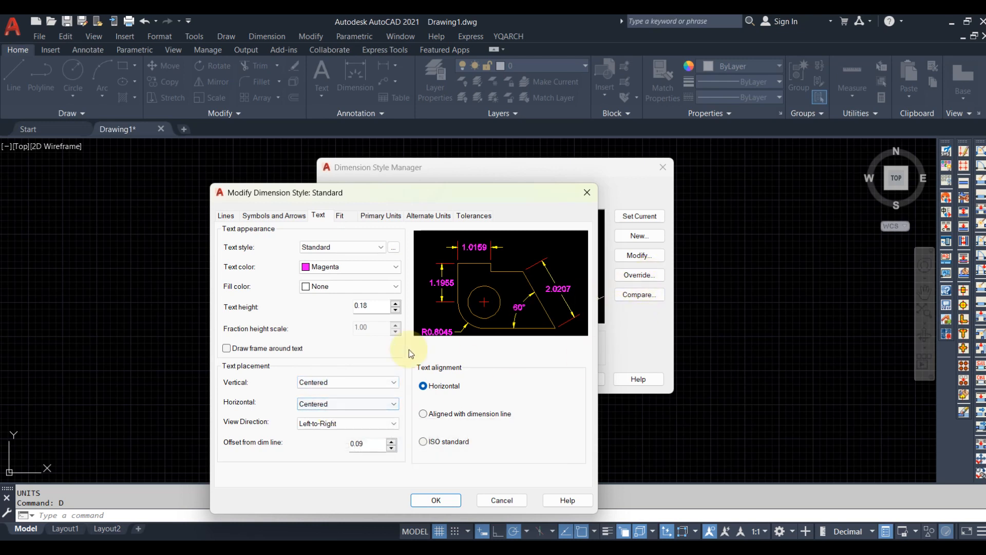
click(348, 382)
click(344, 392)
click(341, 384)
click(334, 403)
click(340, 384)
click(335, 409)
click(340, 381)
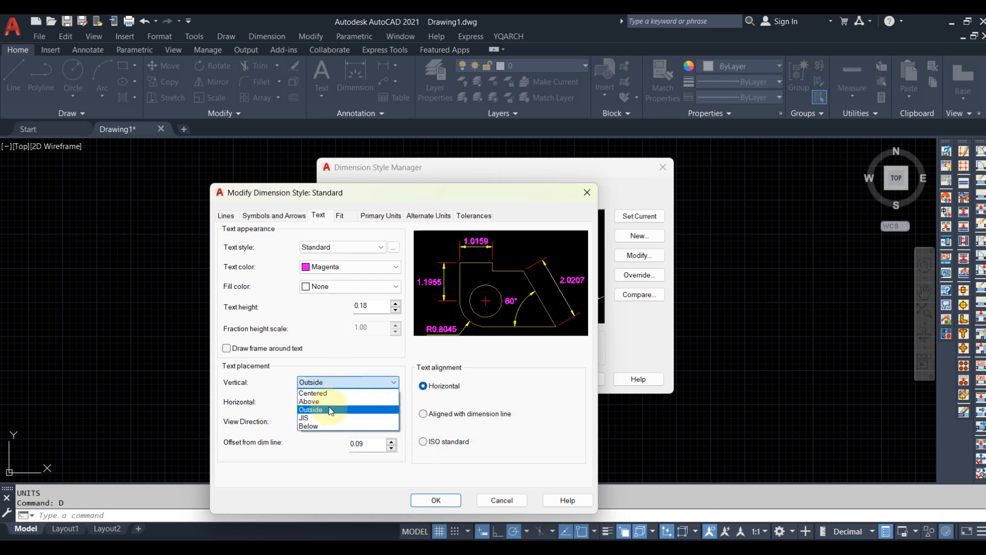
click(329, 392)
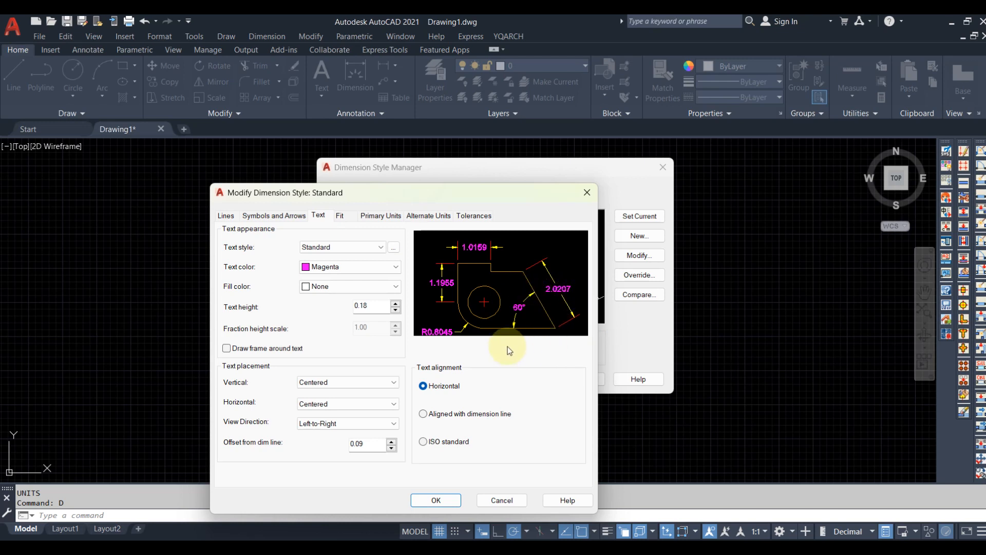
Try the Aligned with dimension line and ISO standard text alignments, and return the dimension text to Horizontal
click(452, 414)
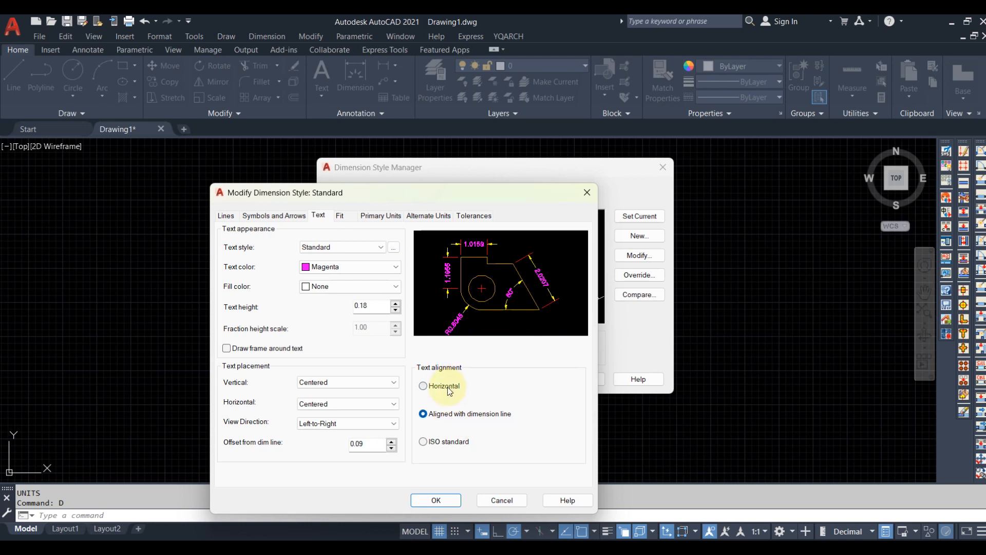
click(446, 443)
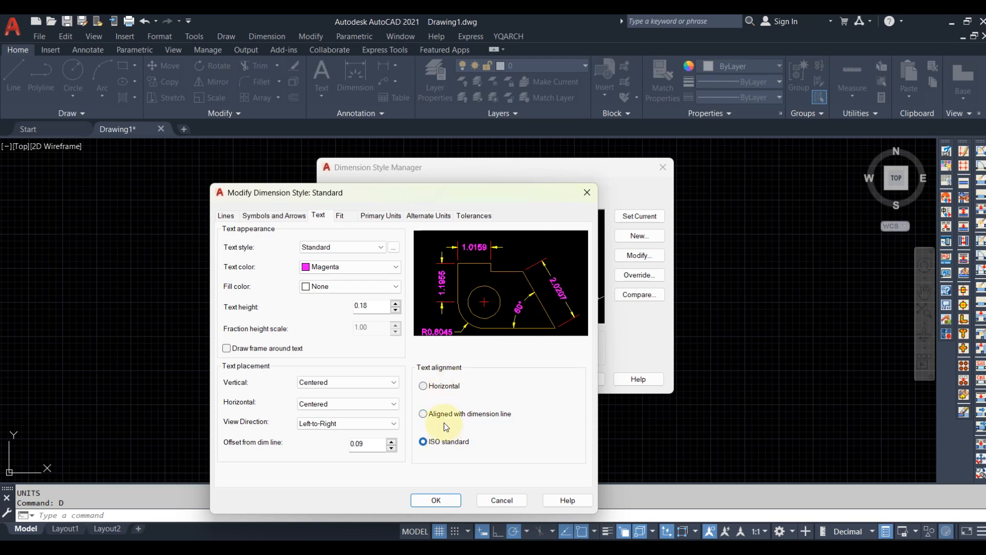
click(442, 388)
click(445, 416)
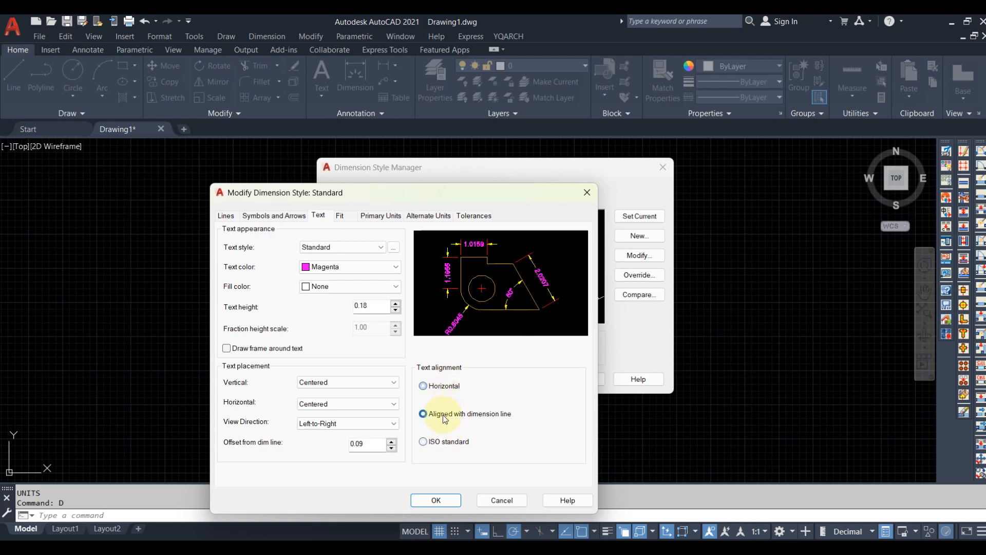
click(445, 387)
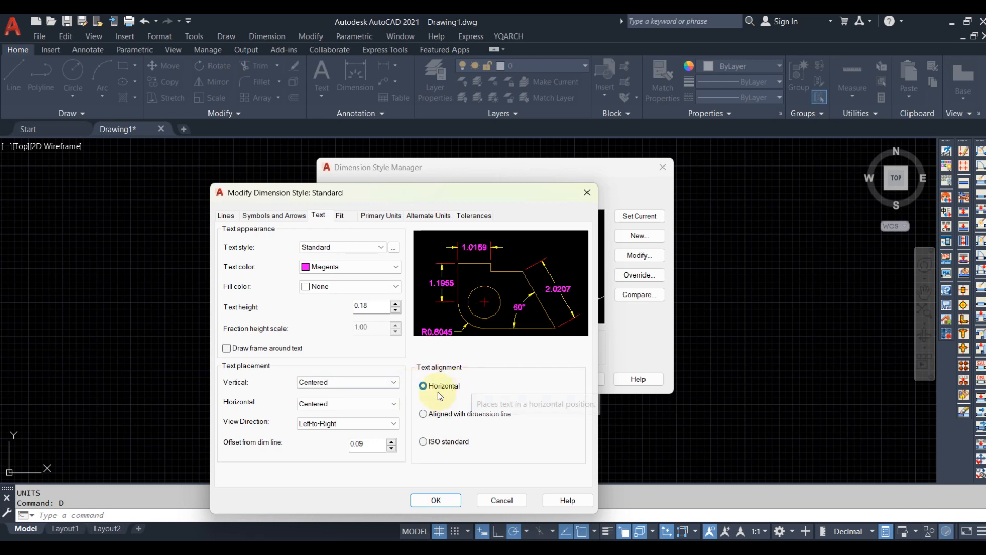
Examine the overall scale for dimension features together with the arrow size and text height that it scales
click(340, 216)
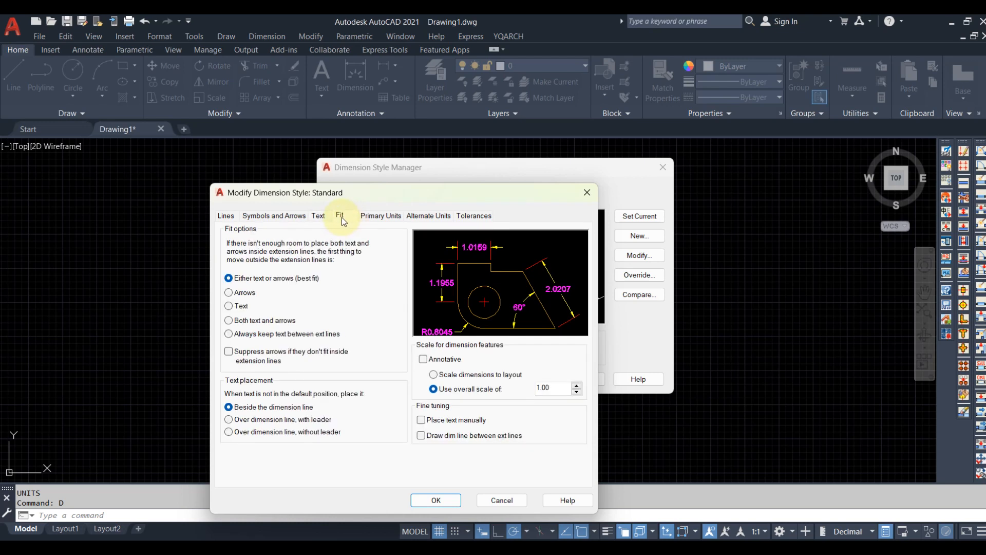
click(280, 216)
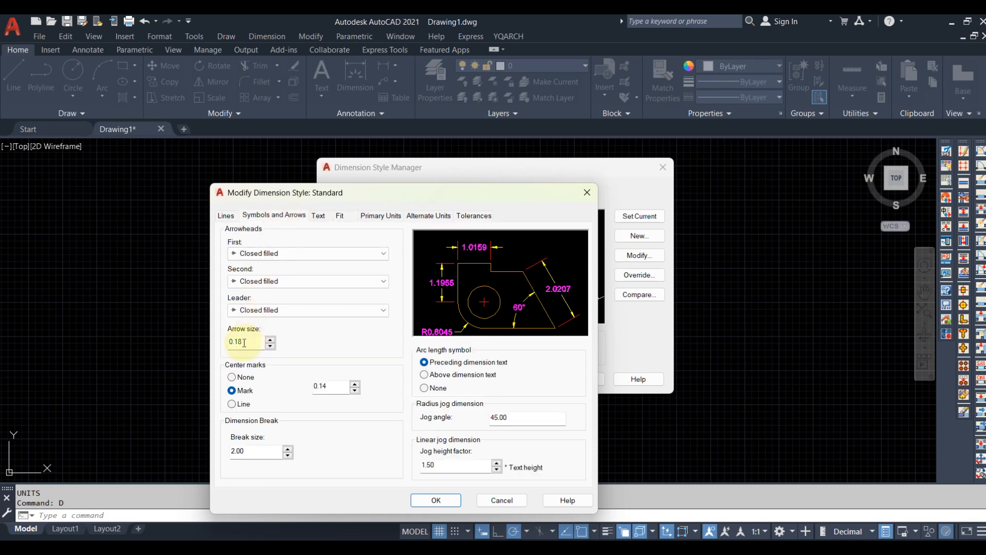
click(318, 215)
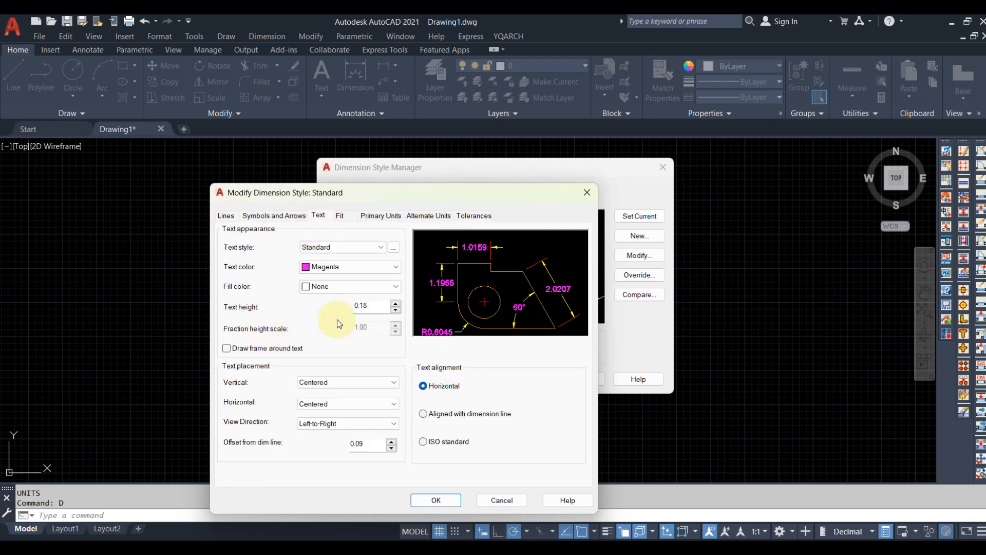
click(343, 214)
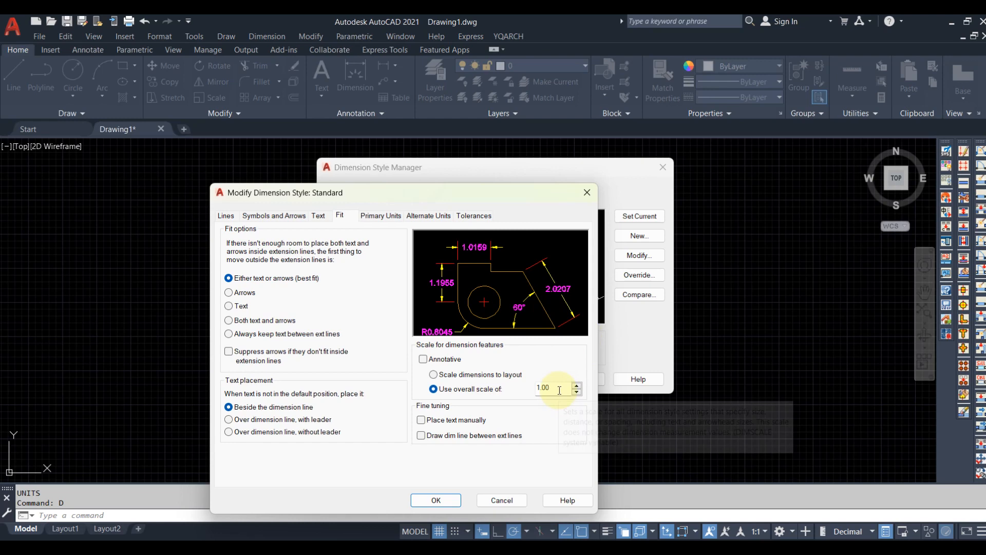
click(319, 216)
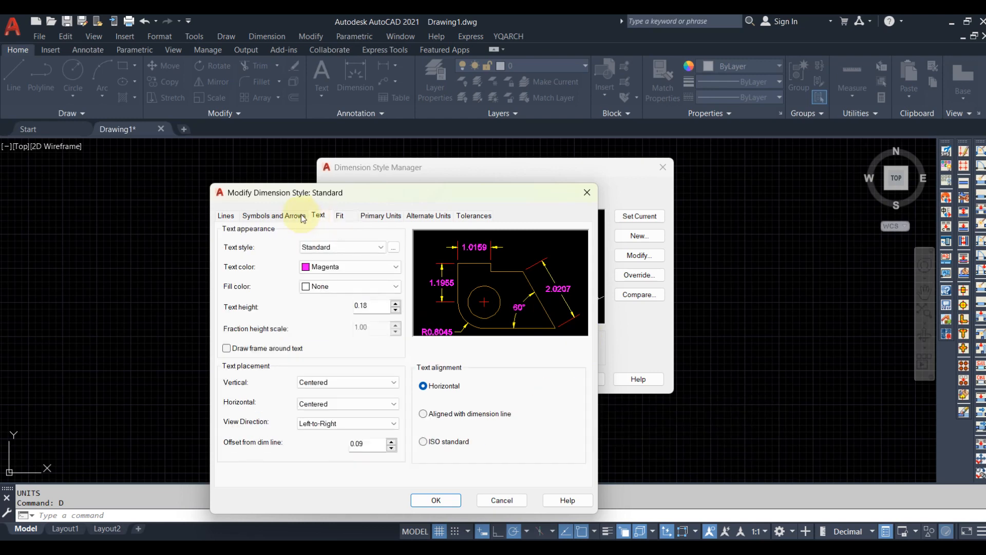
click(302, 215)
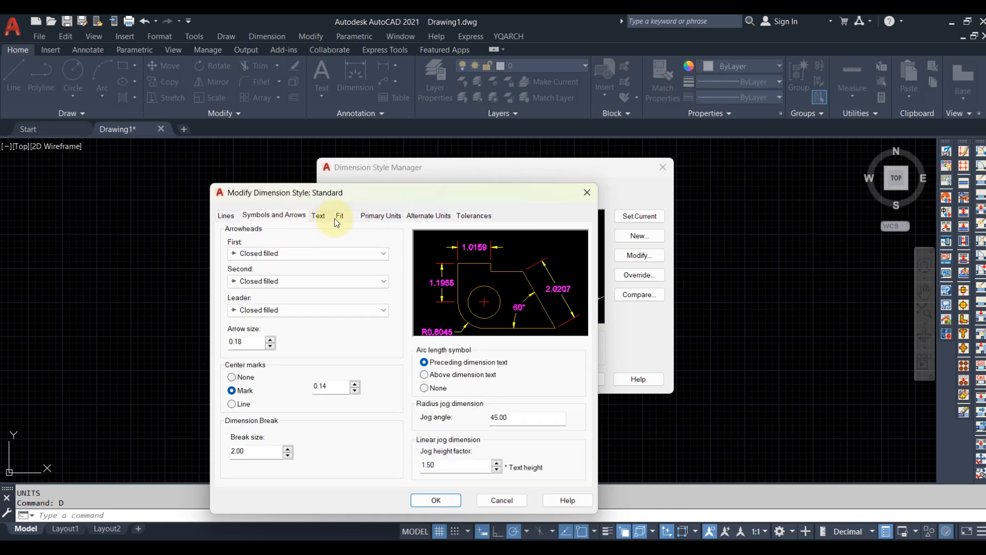
click(339, 216)
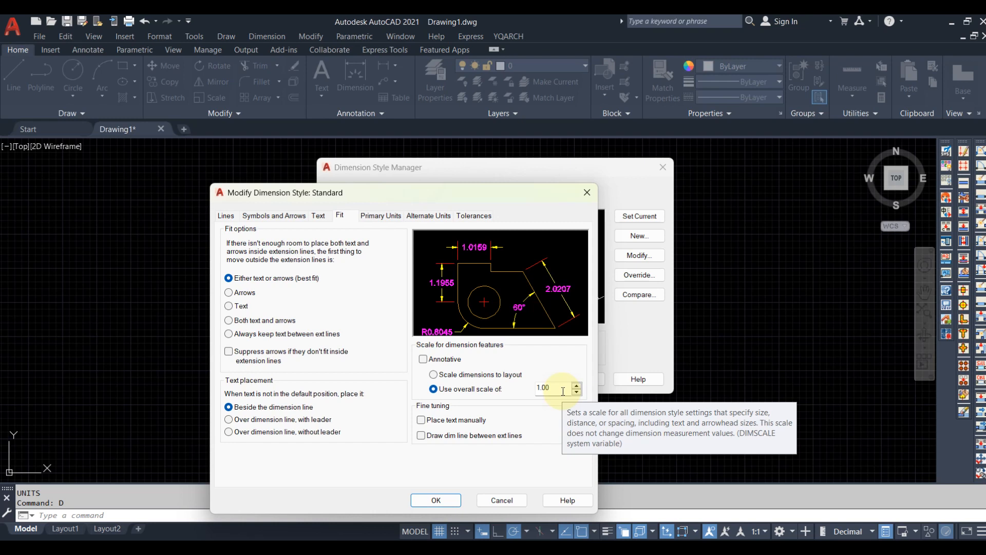
Set the linear dimension precision of the Standard style to 0.00 with a period as the decimal separator
click(384, 216)
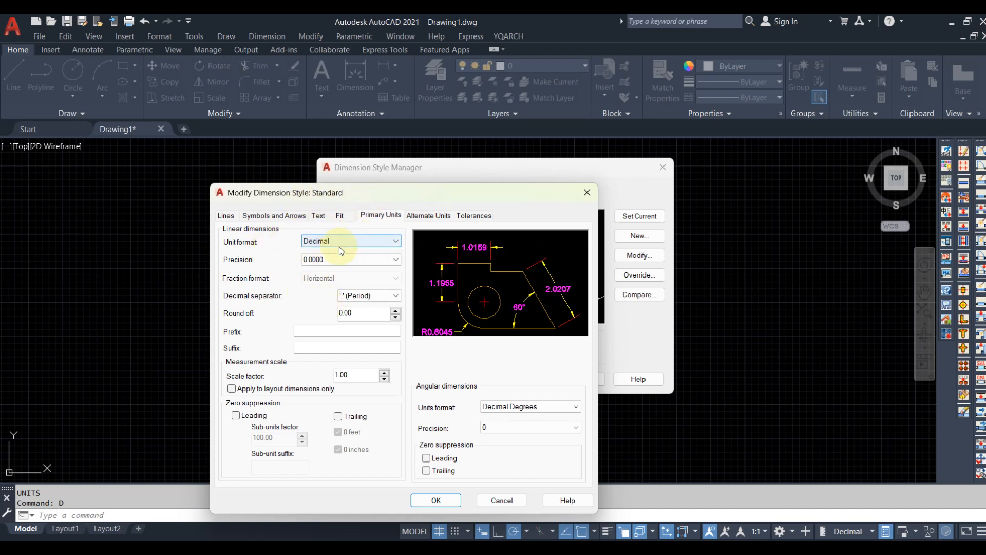
click(340, 263)
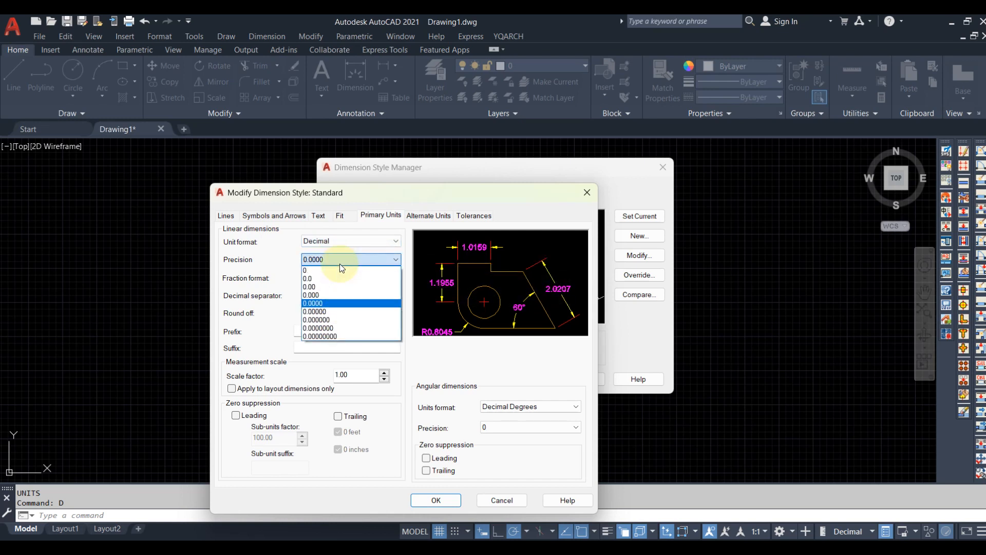
click(334, 286)
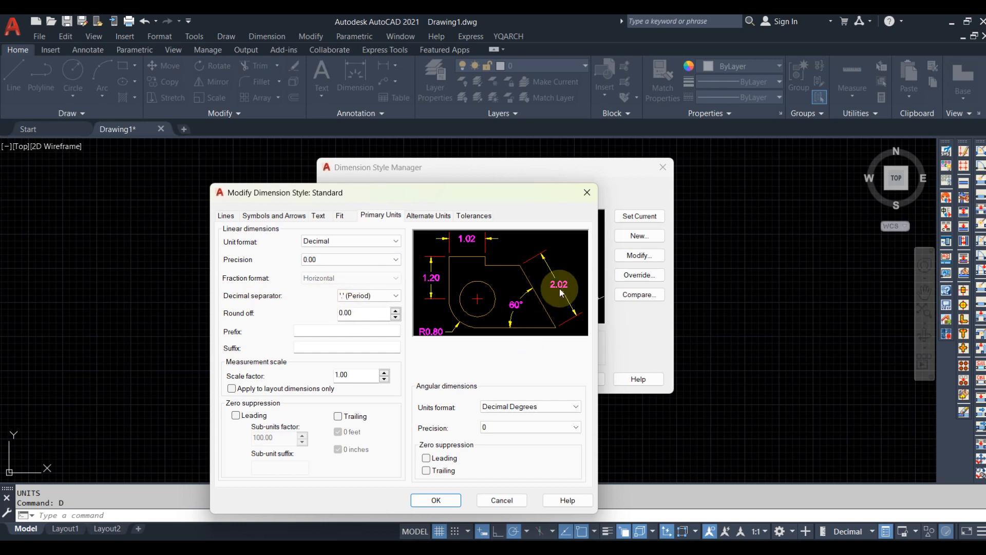
click(381, 298)
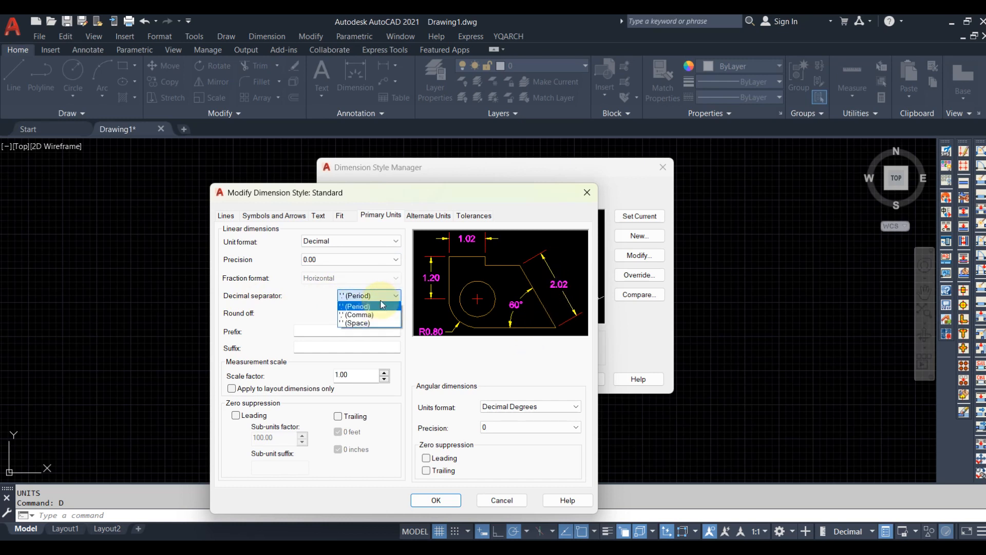
click(369, 306)
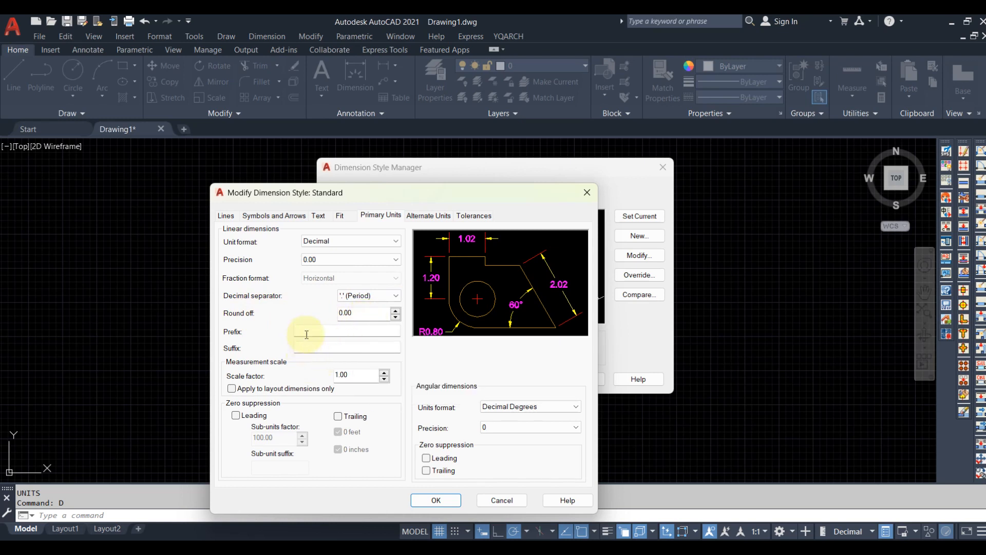
Add the suffix cm to the dimension text and set the angular dimension precision to 0.00
click(331, 348)
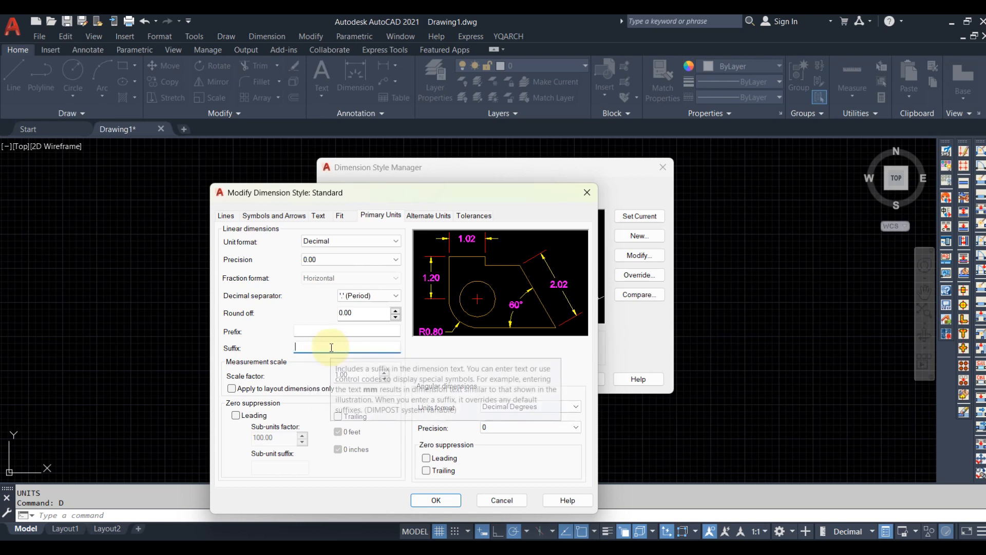
text(cm)
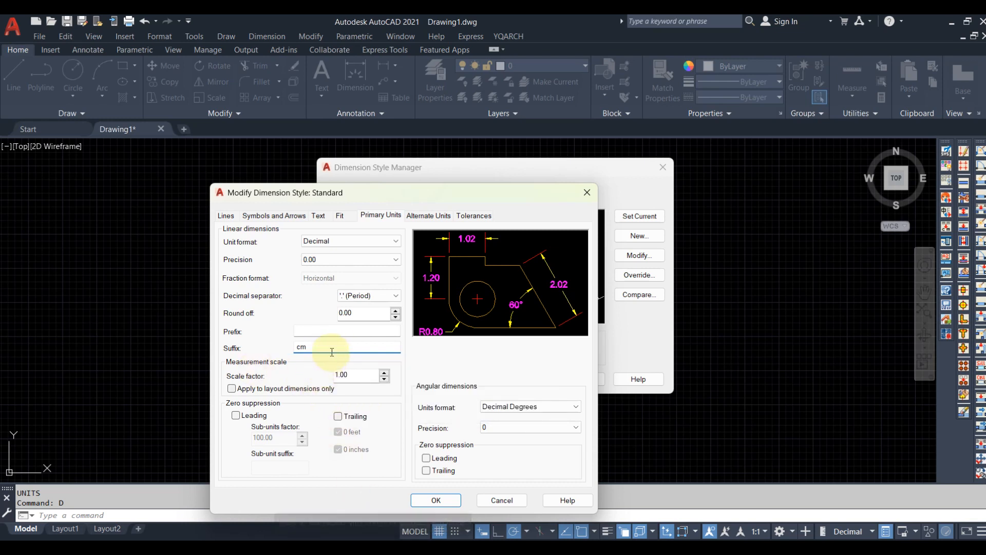
click(529, 426)
click(521, 455)
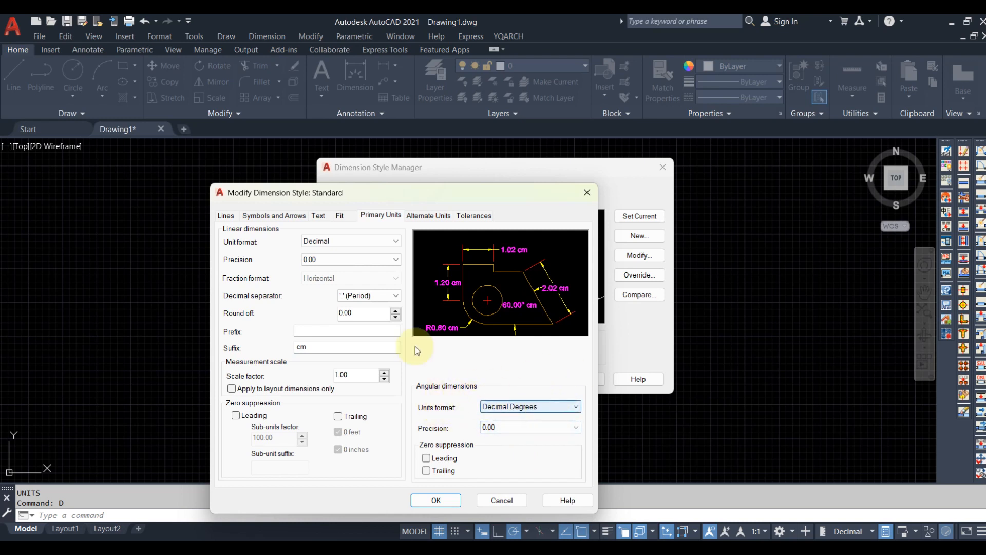
Try the Engineering unit format with a precision of 0'-0.0" for the linear dimensions
click(373, 241)
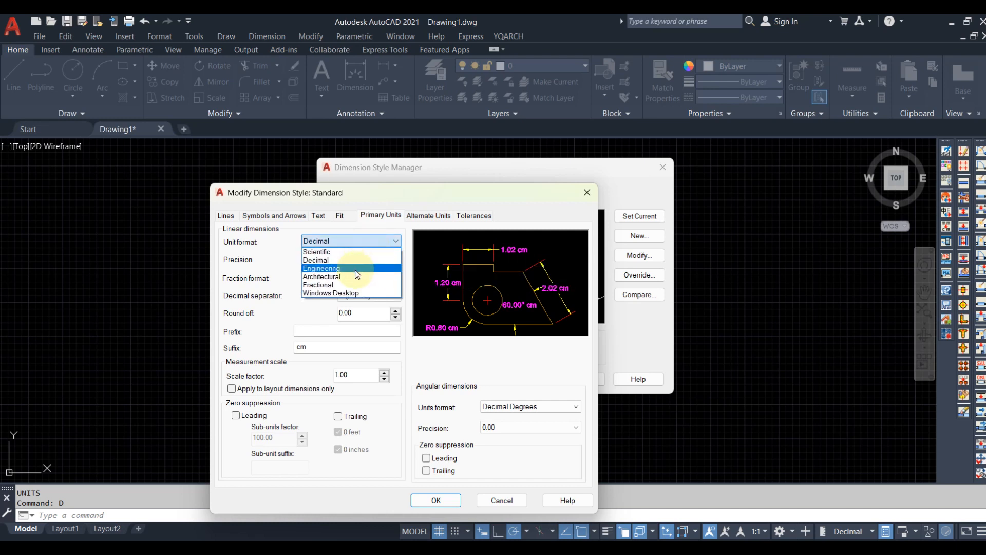
click(355, 268)
click(352, 260)
click(347, 281)
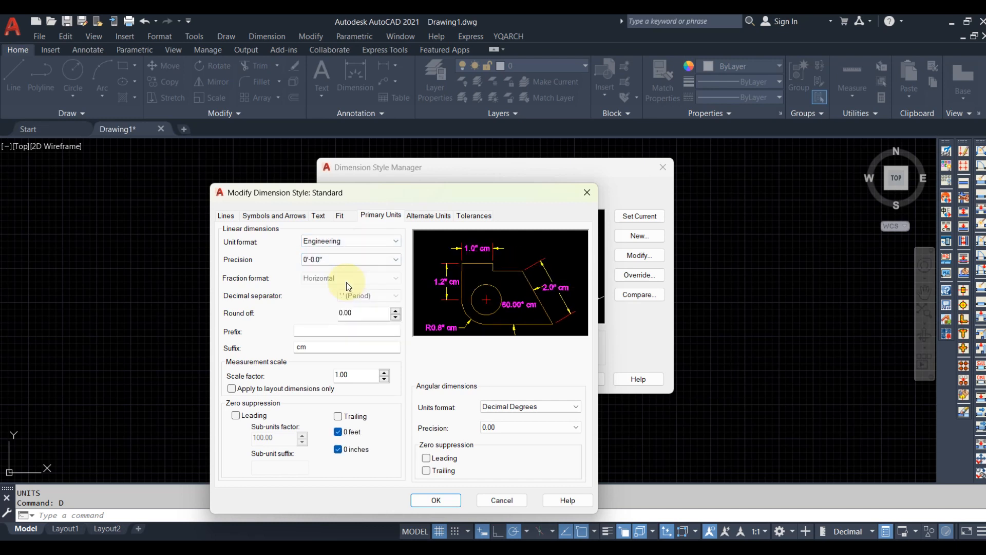
Remove the cm suffix from the dimension text
drag(315, 345, 265, 331)
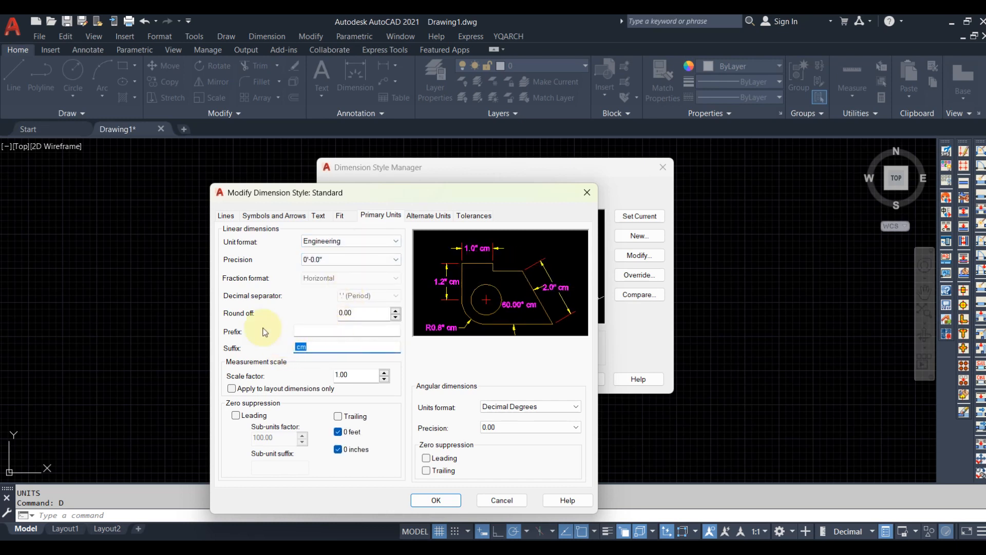
key(BackSpace)
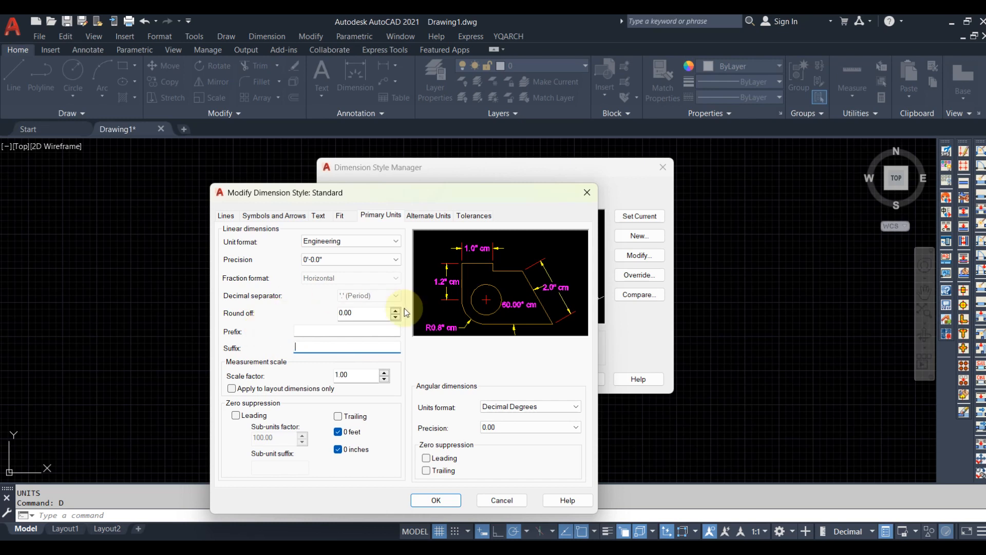
click(364, 315)
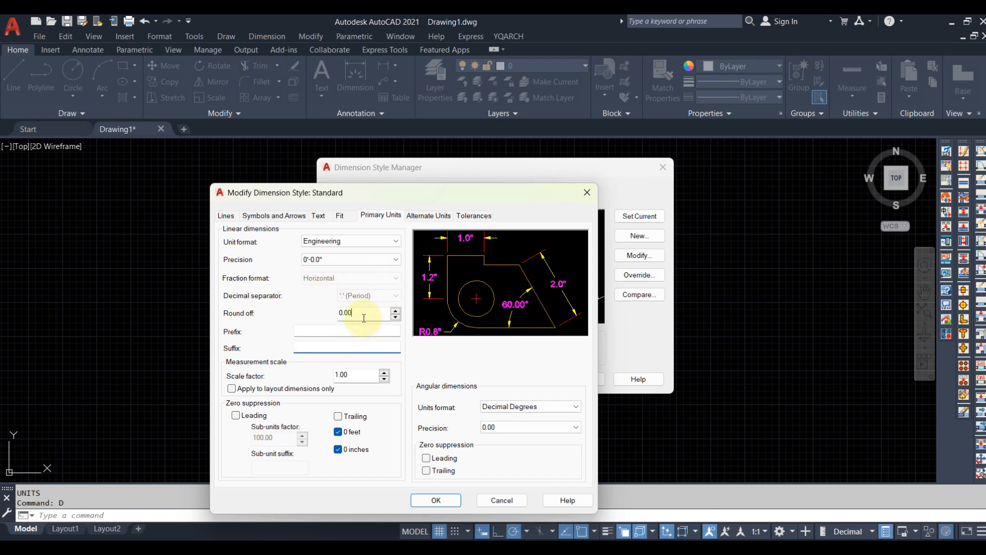
click(316, 261)
click(317, 261)
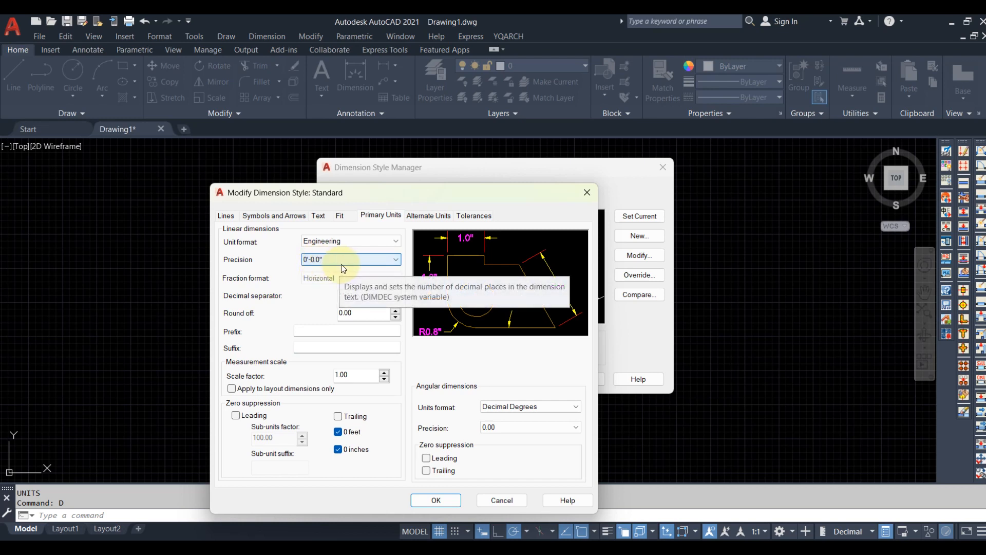
Return the linear dimensions to the Decimal unit format with 0.00 precision and enter cm as the suffix again
click(349, 240)
click(348, 258)
click(348, 260)
click(332, 293)
click(340, 259)
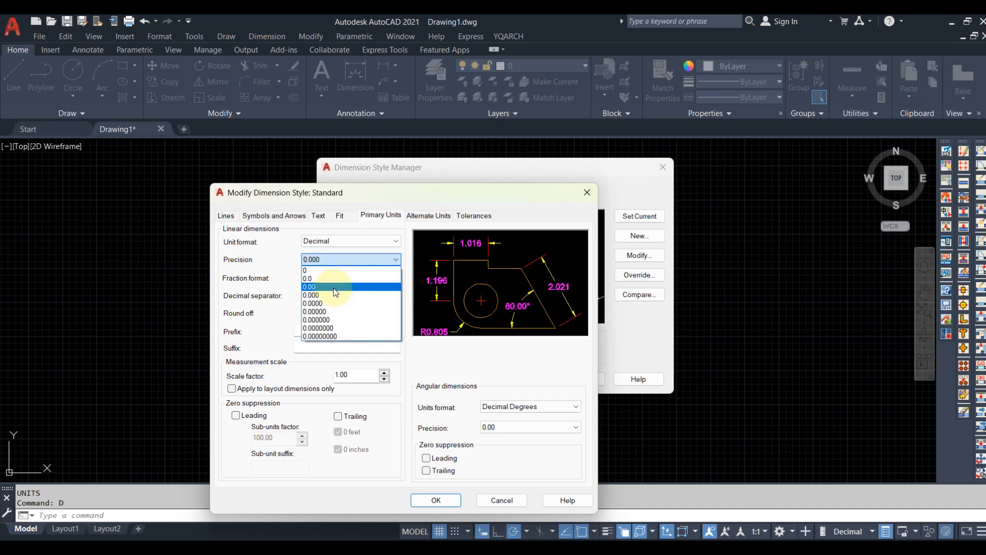
click(334, 287)
click(295, 347)
text(cm)
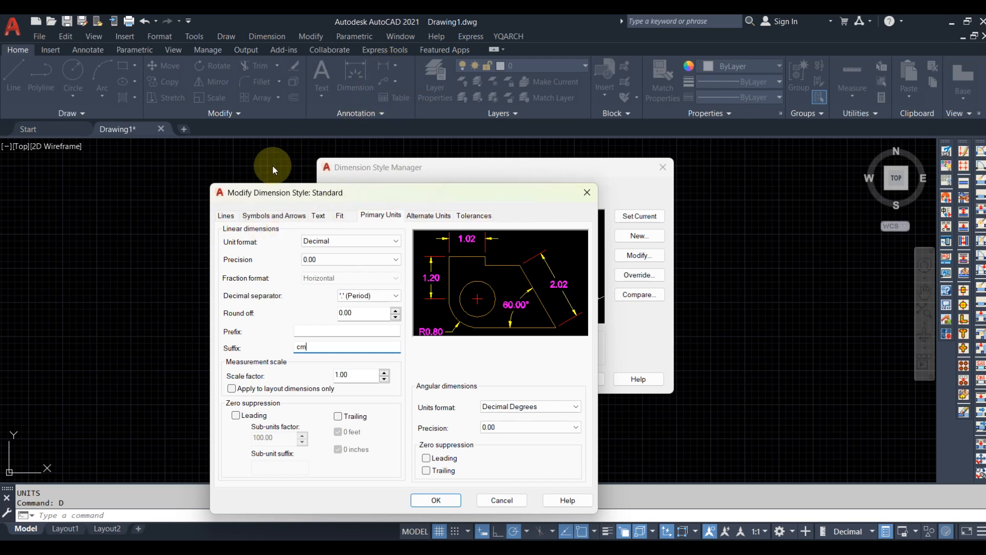
Review the Standard style's settings for lines, symbols and arrows, text, fit and primary units
click(228, 219)
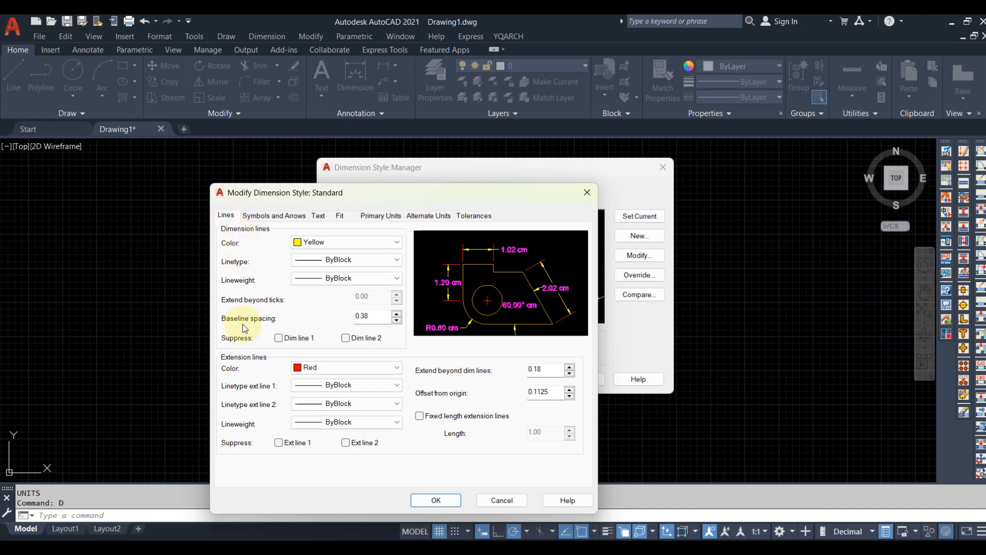
click(271, 216)
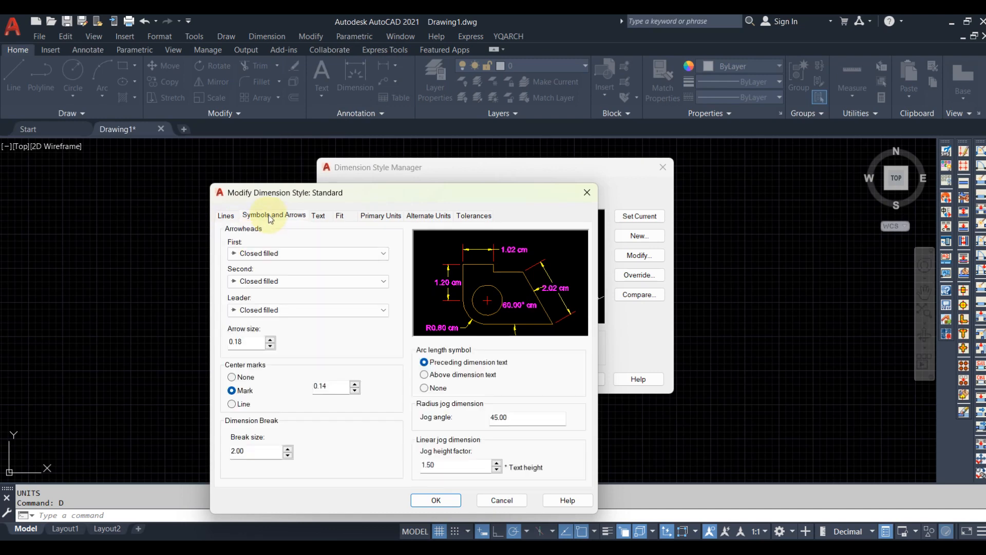
click(229, 219)
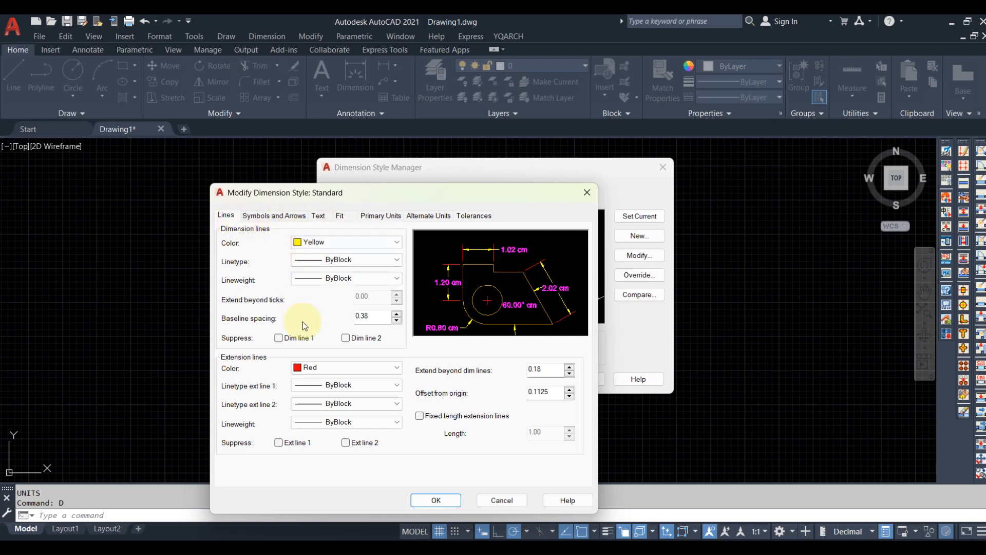
click(293, 217)
click(318, 216)
click(340, 216)
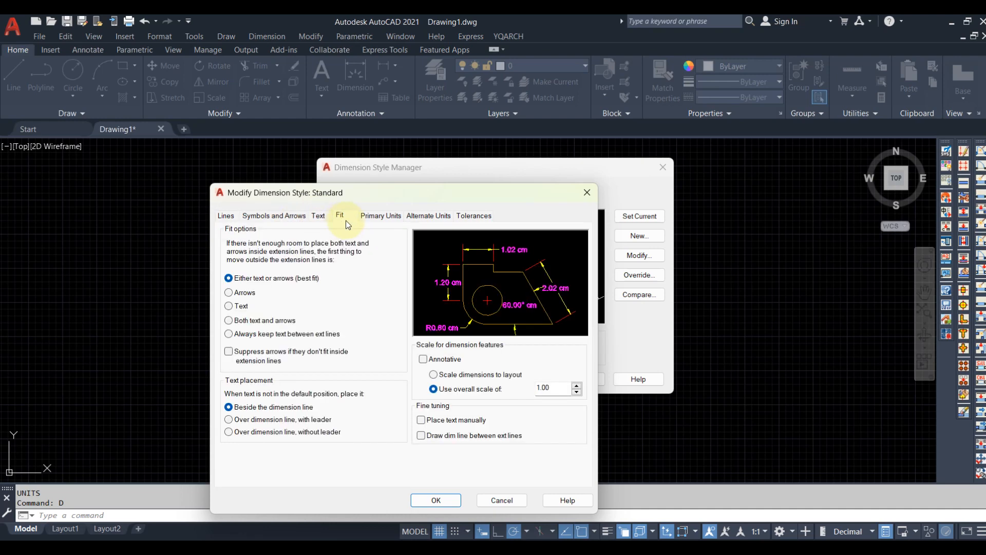
click(374, 217)
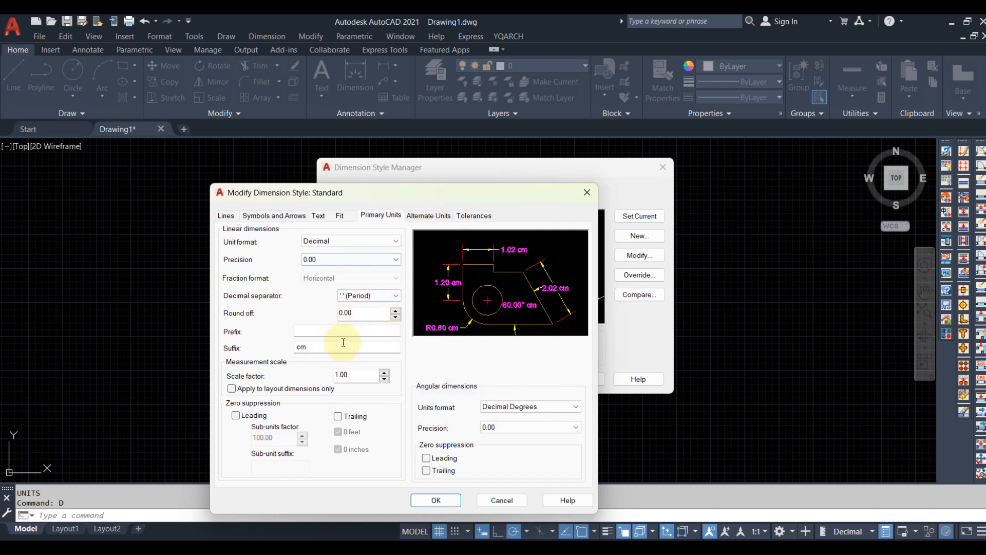
Try displaying alternate units in the Standard style with a multiplier of 0.001 and the suffix m
click(424, 218)
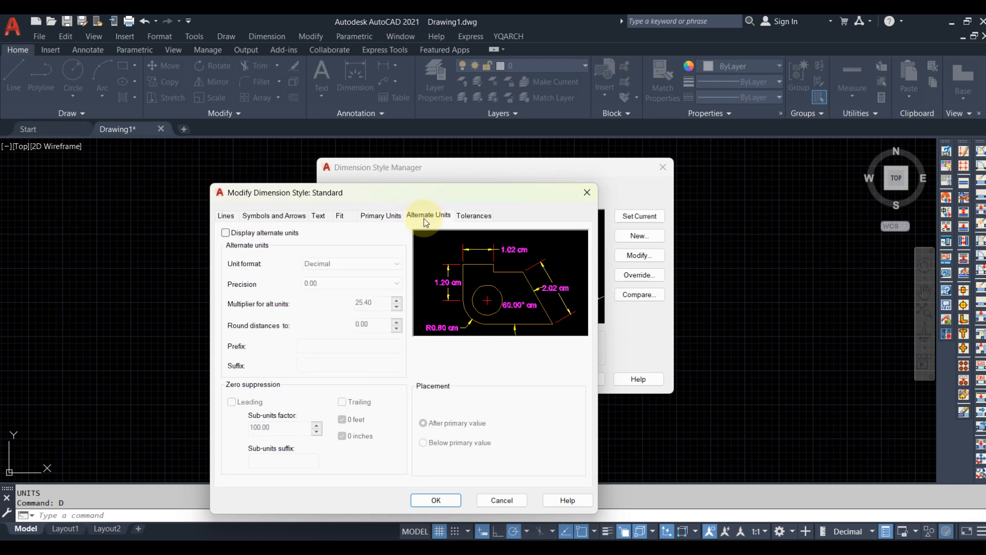
click(253, 234)
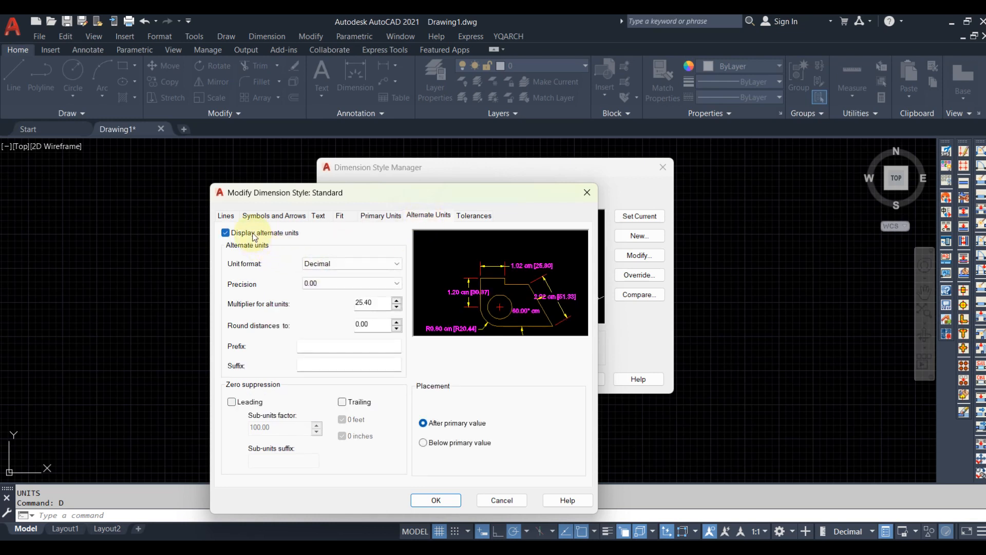
click(328, 282)
click(329, 282)
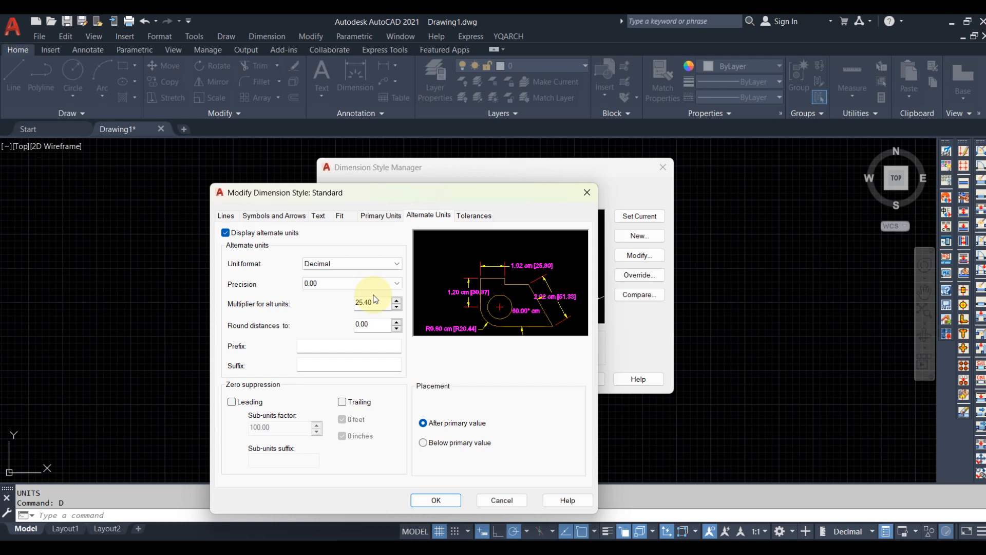
drag(374, 303, 328, 306)
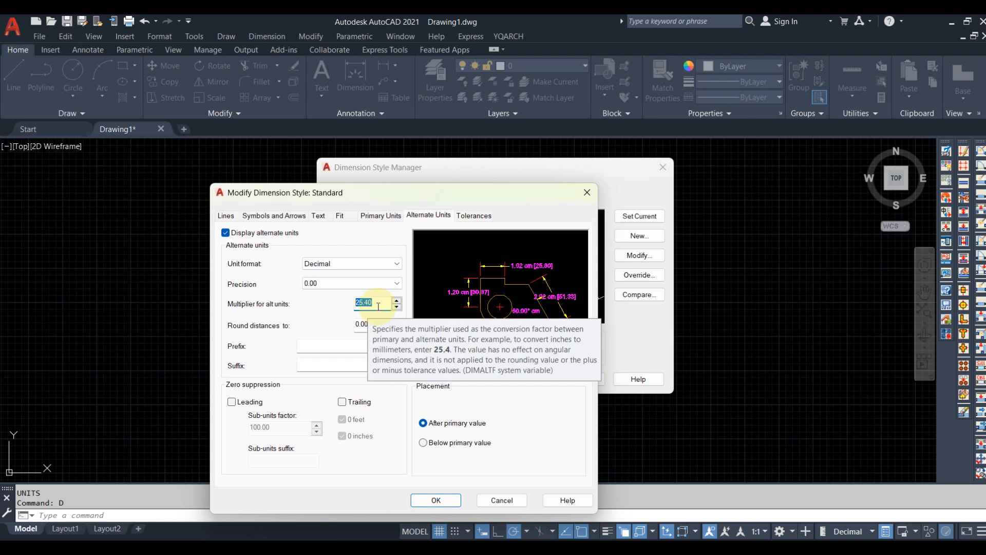
text(0.0)
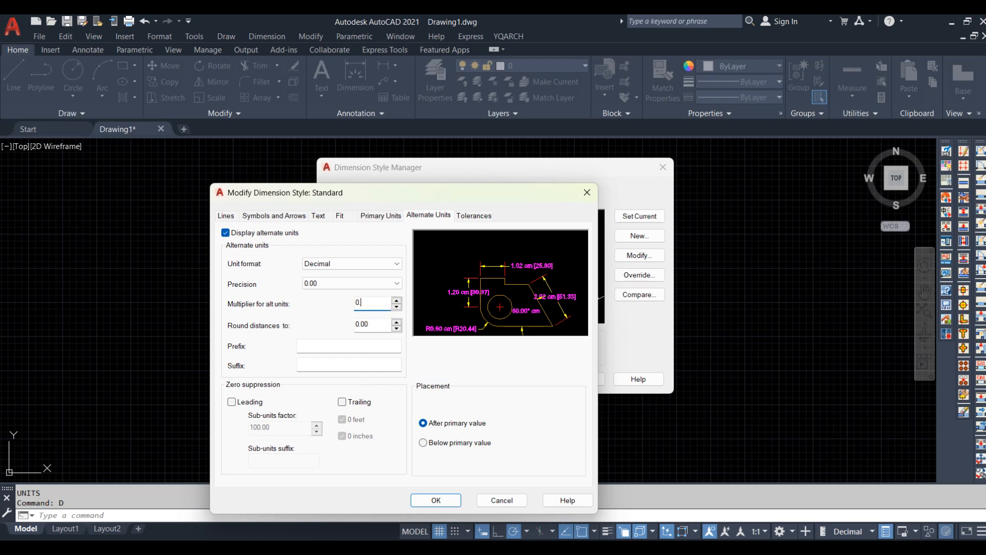
text(01)
drag(373, 303, 365, 310)
text(01)
click(341, 367)
text(m)
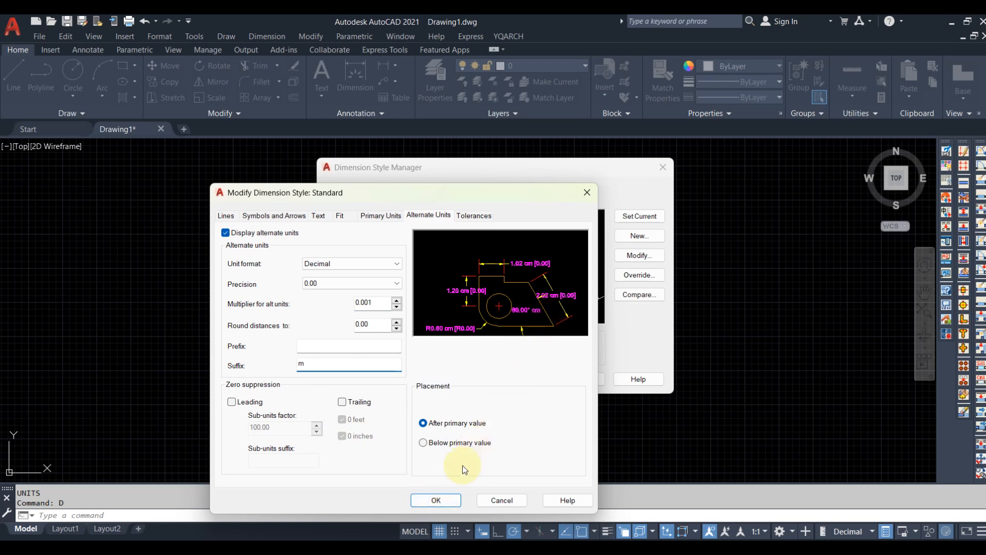
Turn off the display of alternate units for the Standard style
click(374, 303)
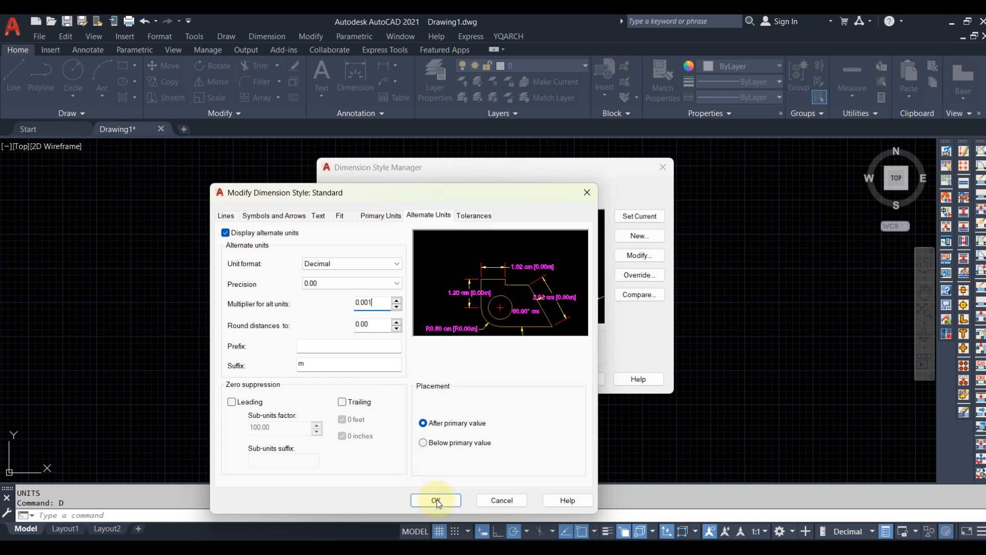
drag(380, 304, 349, 304)
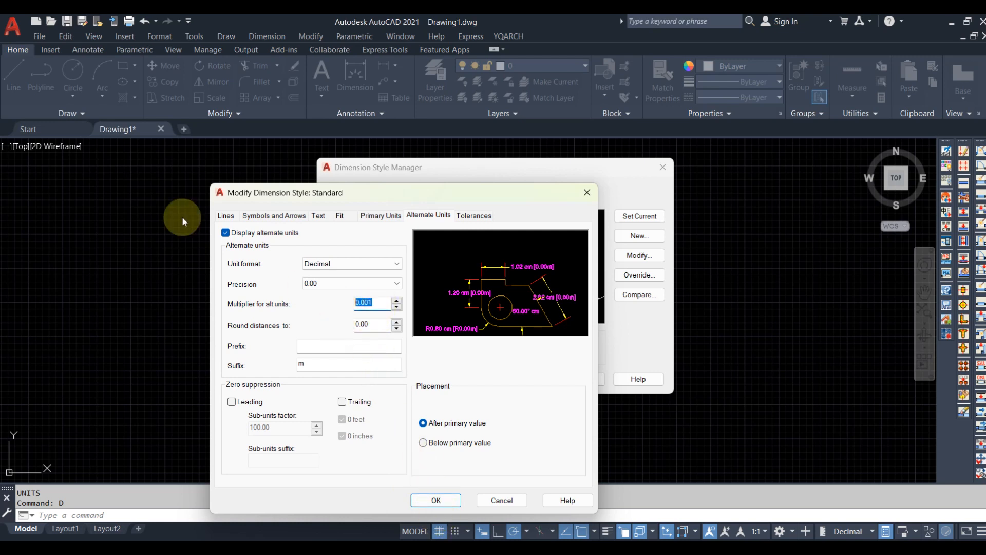
click(221, 233)
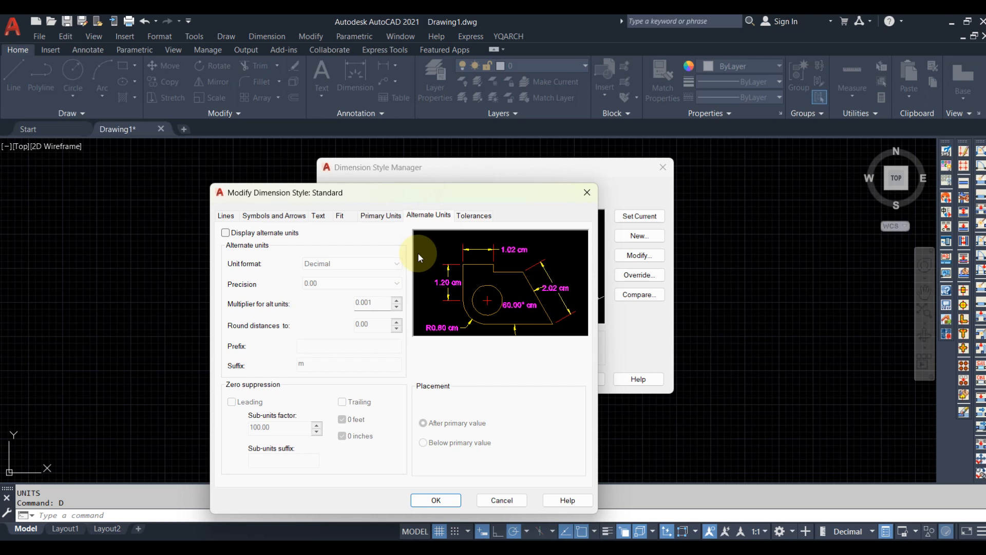
Look over the tolerance, line, arrow and text settings, and accept the modified Standard dimension style
click(472, 216)
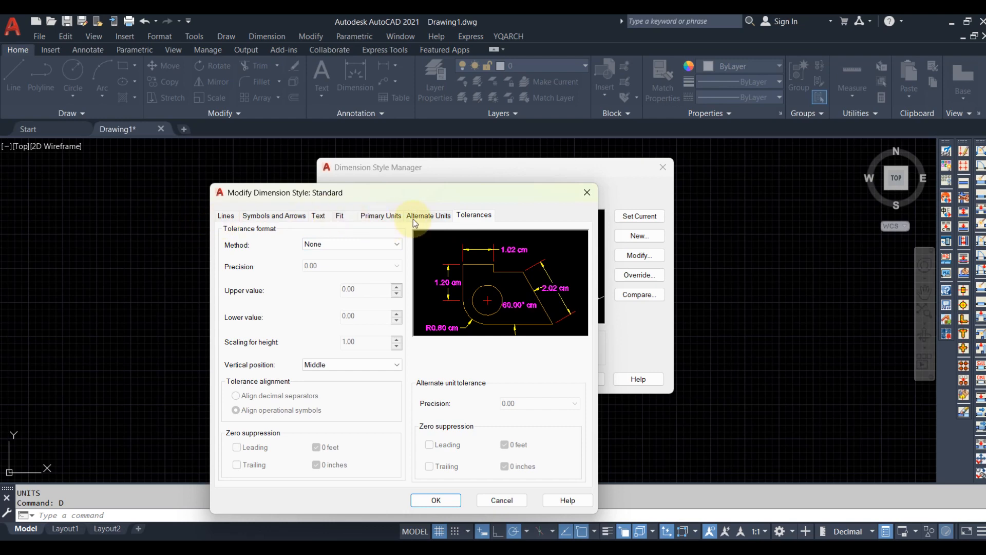
click(226, 216)
click(295, 217)
click(317, 216)
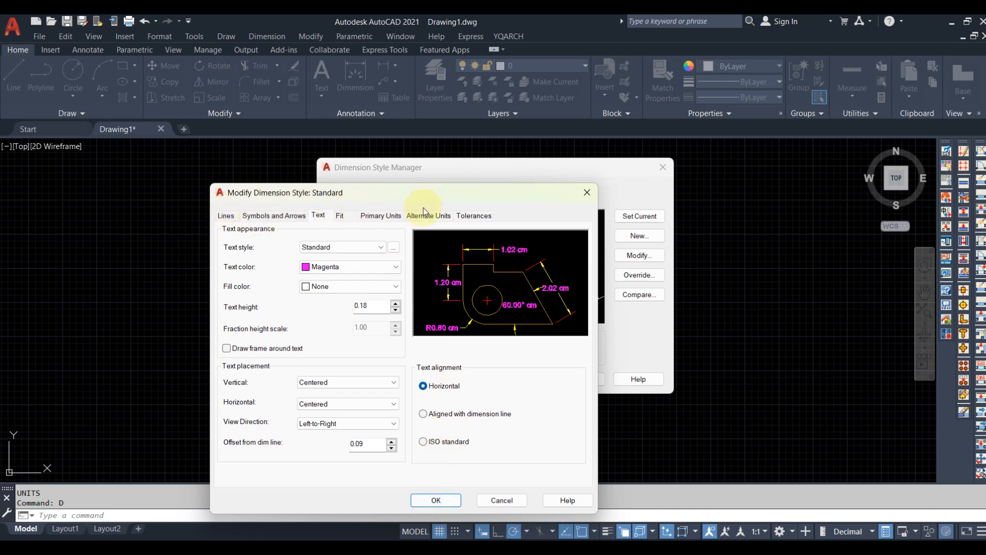
click(232, 217)
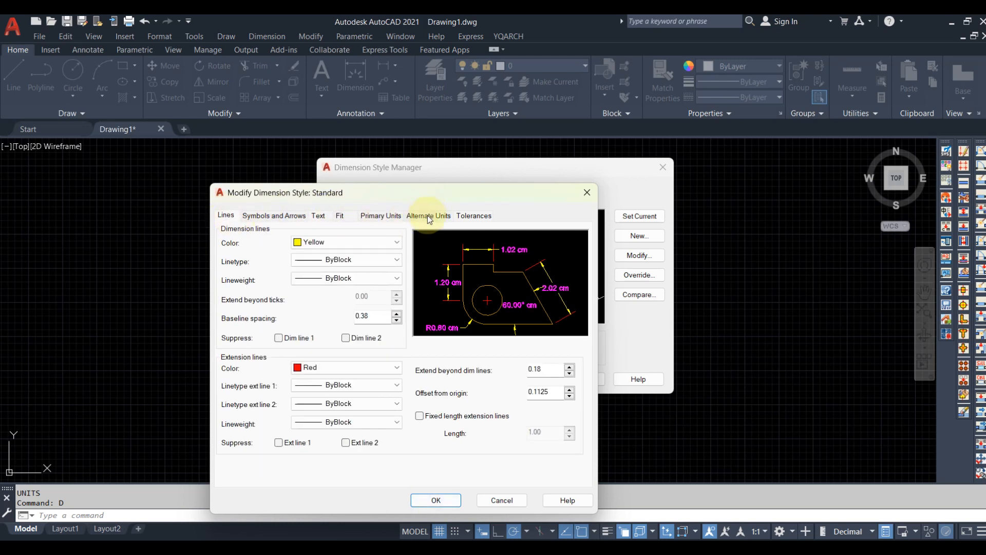
click(433, 500)
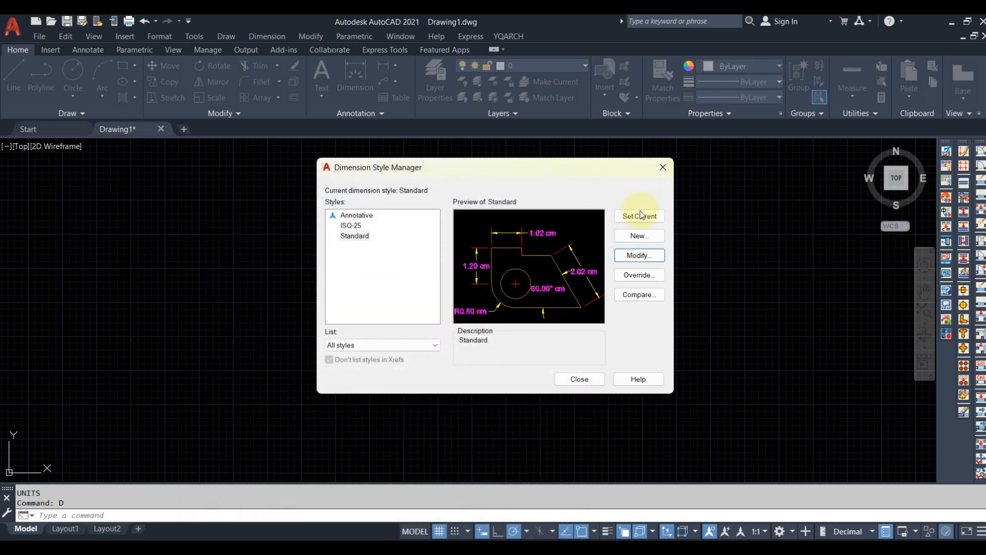
click(579, 379)
Draw two connected lines in the empty drawing area, 5 units horizontally to the right and 10 units straight up
scroll(568, 357, down, 4)
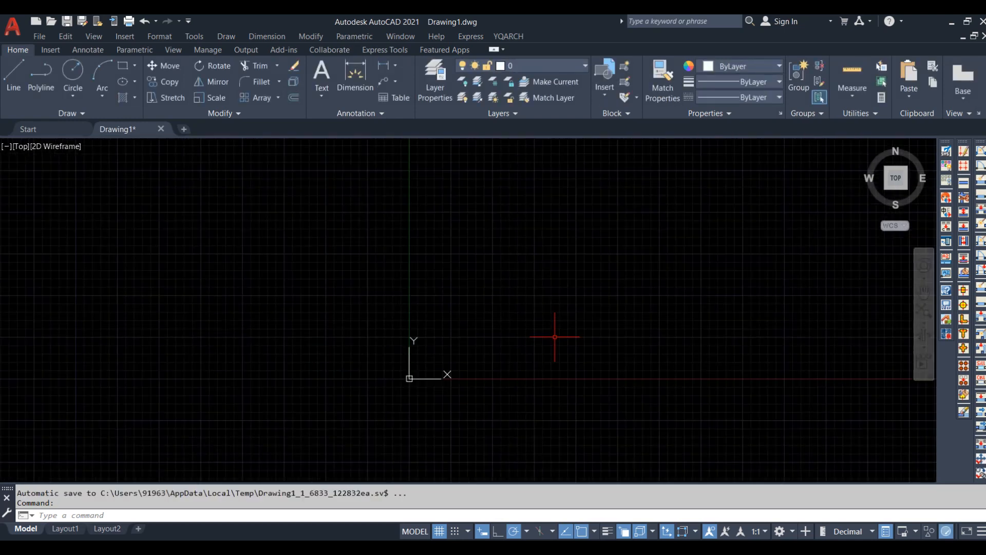
scroll(499, 354, up, 3)
middle_drag(513, 336, 398, 306)
middle_click(376, 301)
middle_click(361, 288)
click(15, 76)
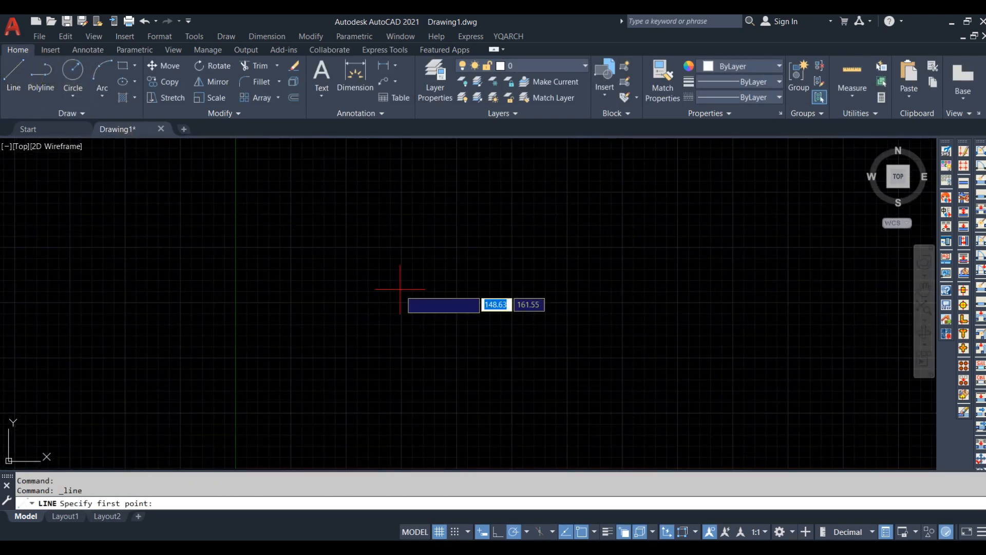
click(386, 330)
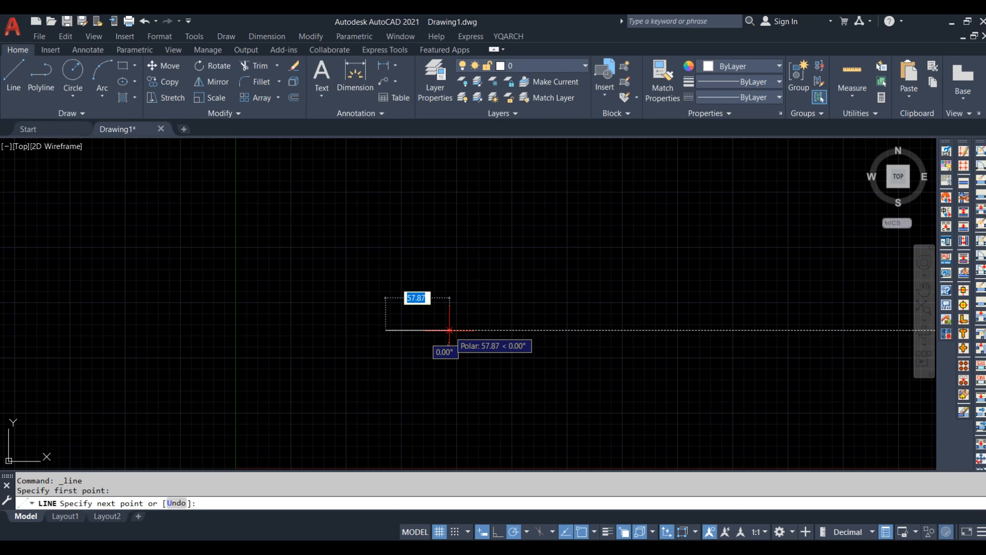
text(5)
key(Return)
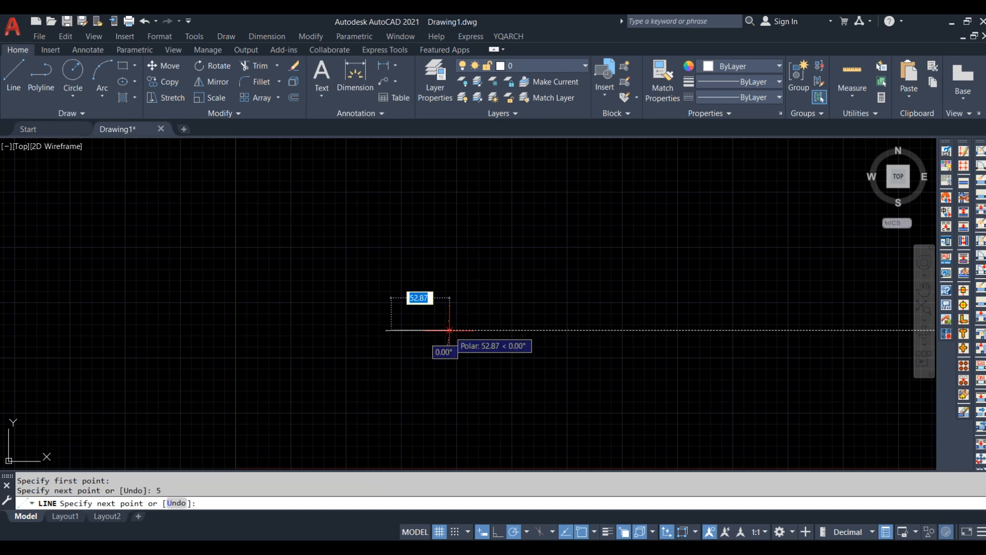
text(10)
key(Return)
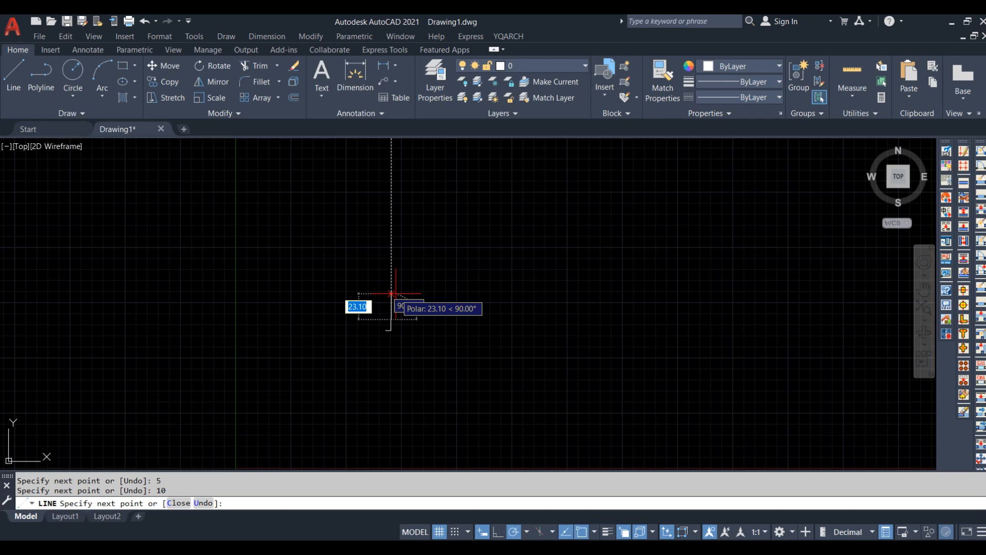
key(Escape)
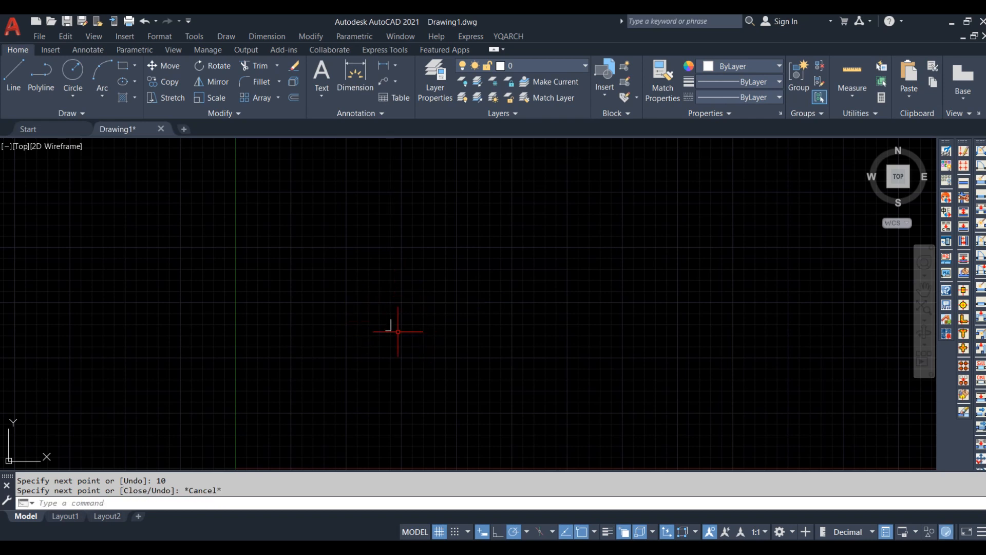
Add a linear dimension below the horizontal line, measured between its two endpoints
middle_click(398, 331)
middle_click(398, 332)
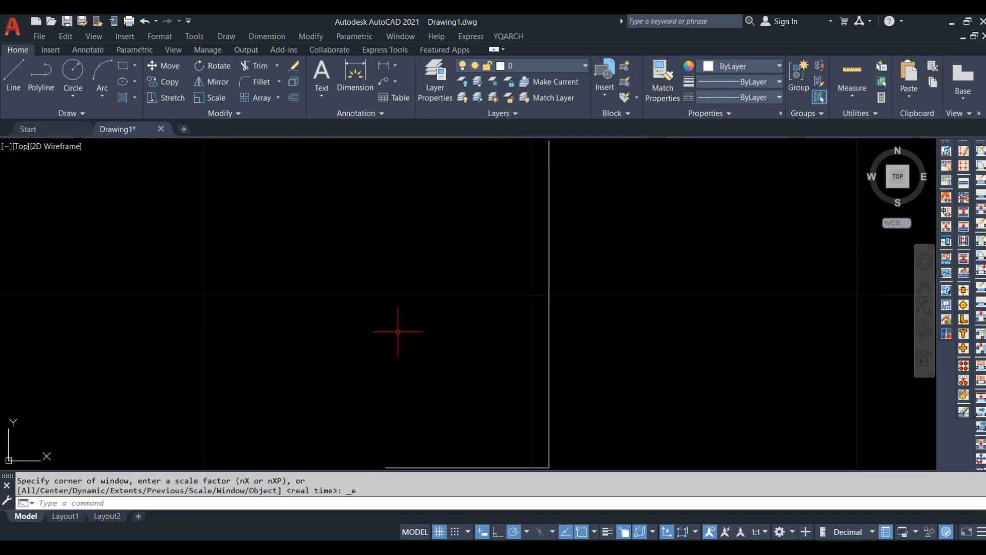
click(394, 65)
click(405, 92)
click(393, 384)
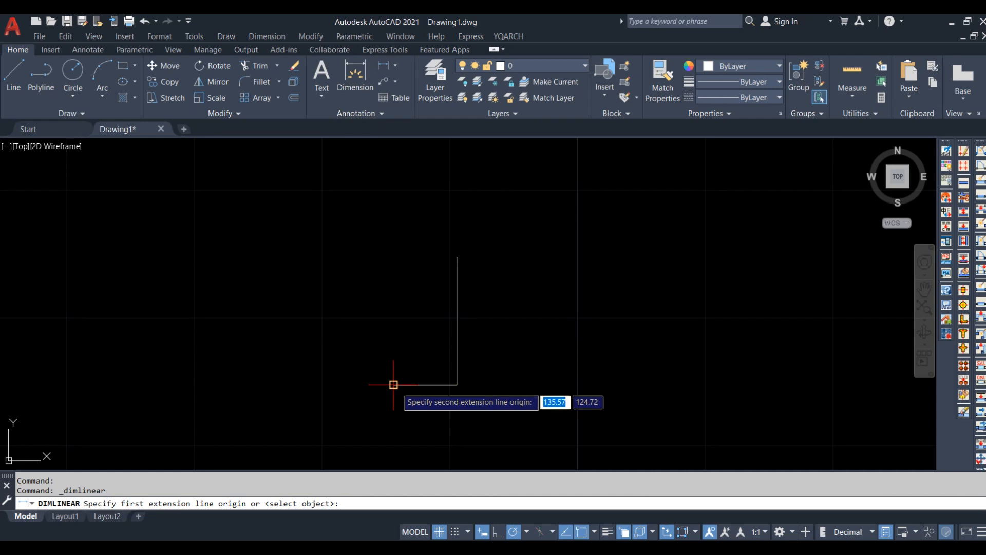
click(457, 384)
click(454, 411)
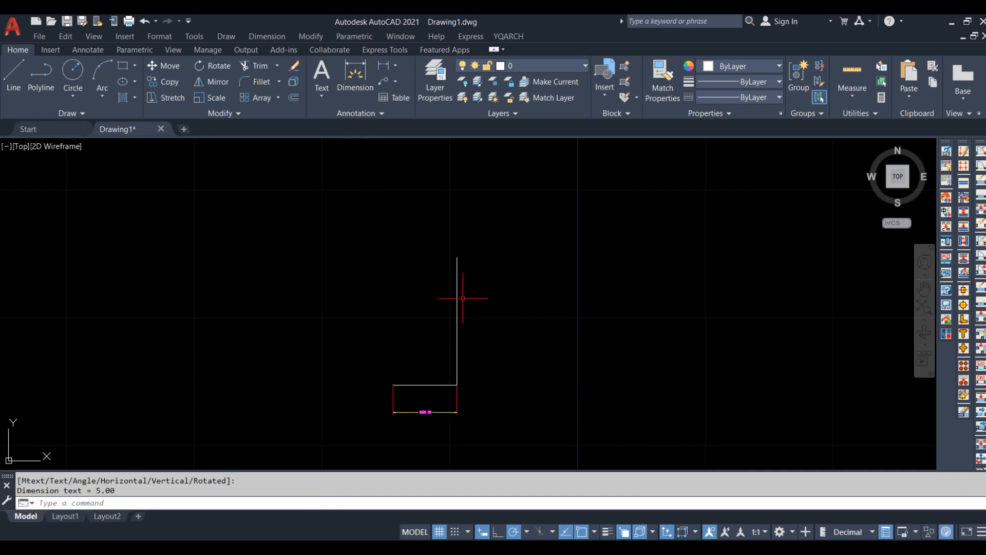
Add a linear dimension to the right of the vertical line, from its upper end to the corner
key(Return)
click(456, 257)
click(456, 384)
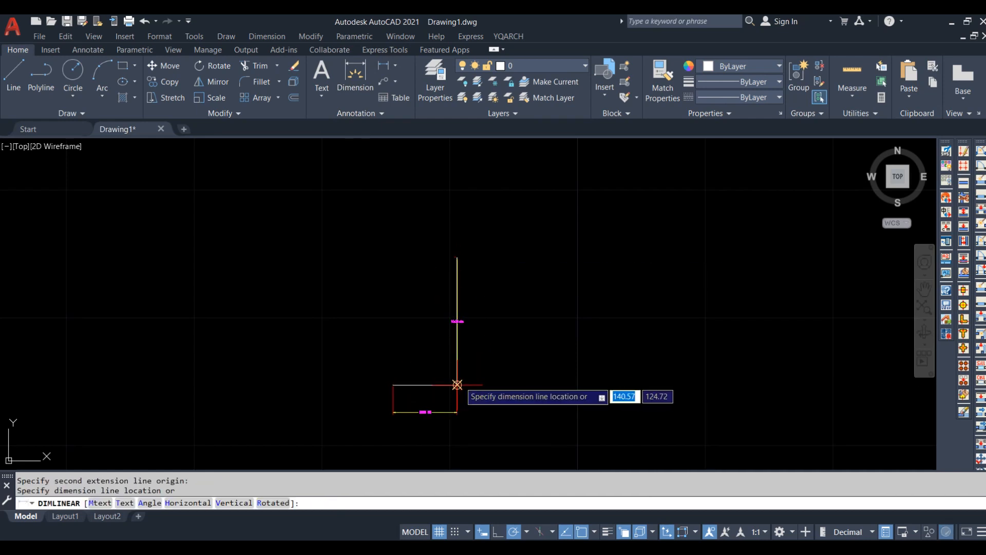
click(466, 373)
scroll(477, 380, up, 4)
middle_drag(502, 363, 516, 395)
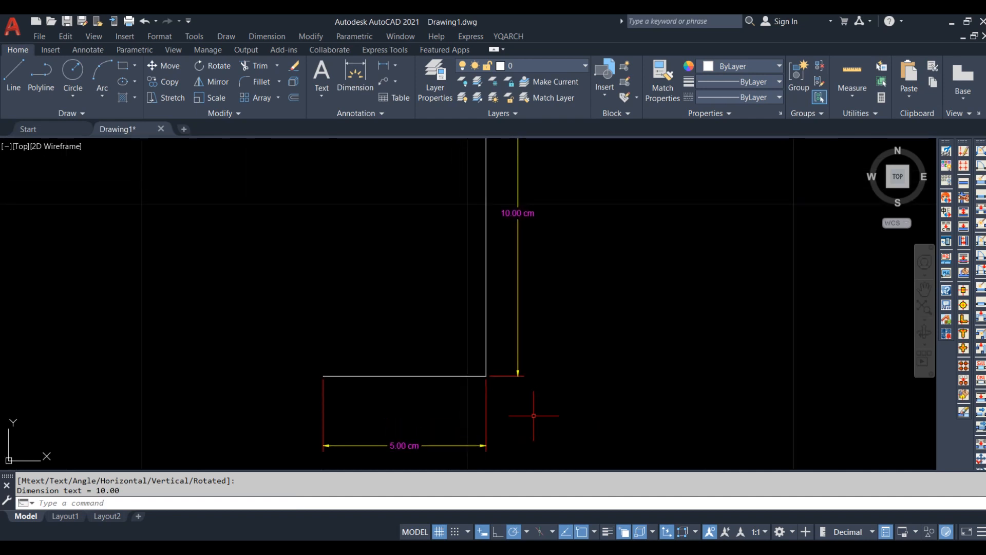
scroll(534, 416, down, 2)
scroll(504, 434, up, 2)
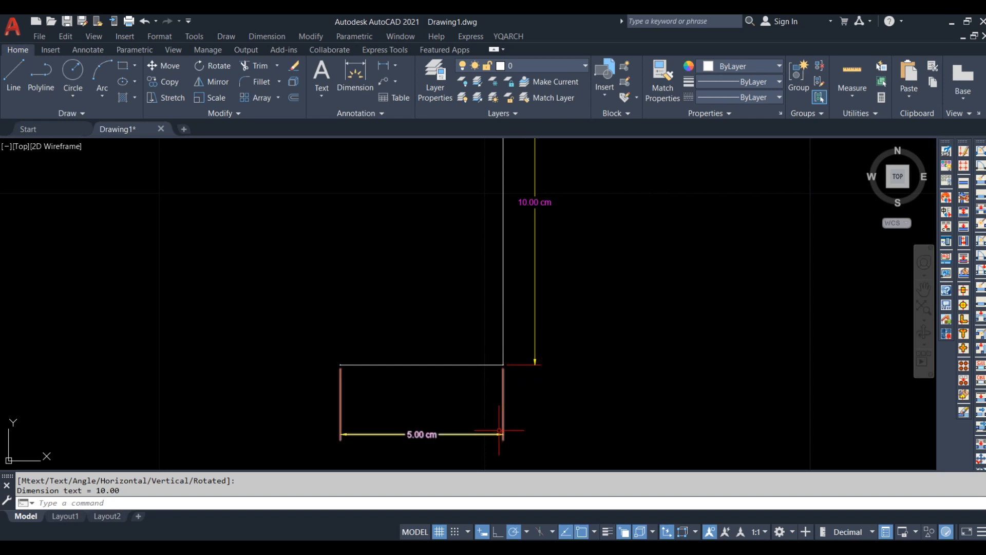
Set the Standard dimension style's overall scale for dimension features to 1.5 and inspect the dimensions in the drawing
text(D)
key(Return)
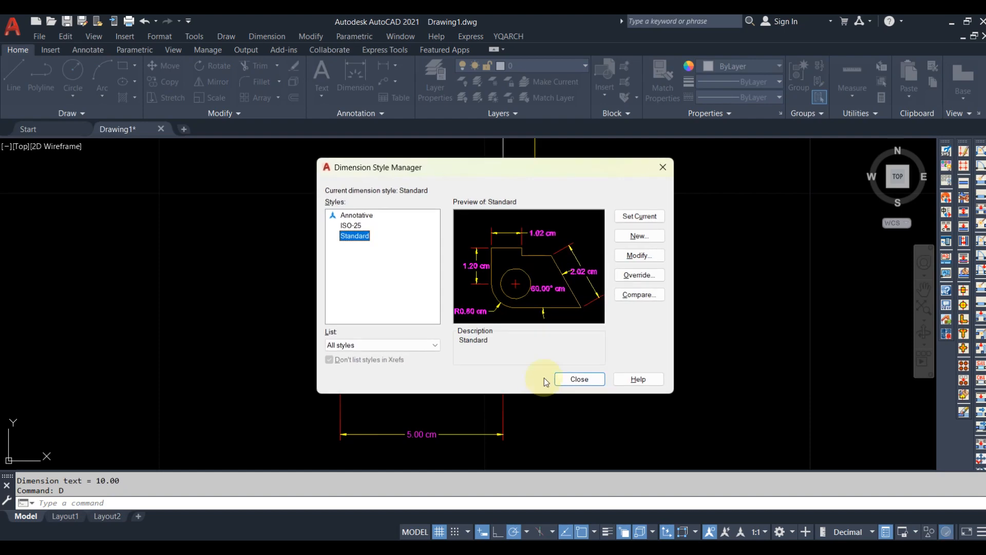
click(638, 255)
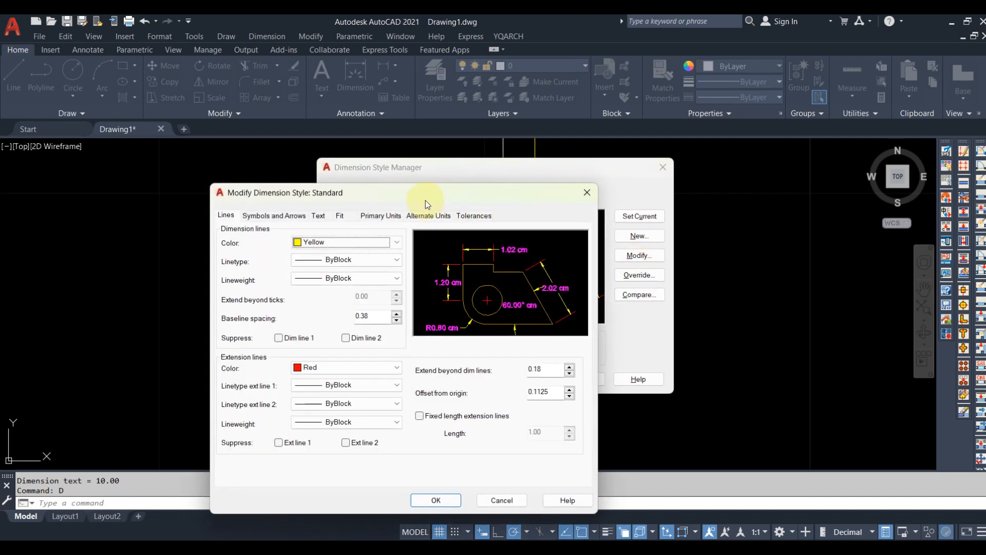
click(346, 217)
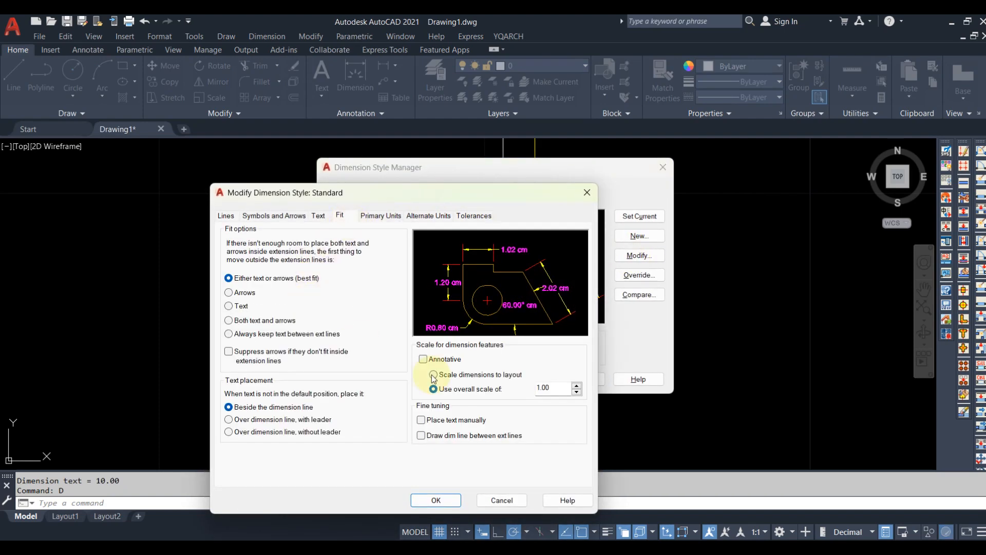
double_click(545, 389)
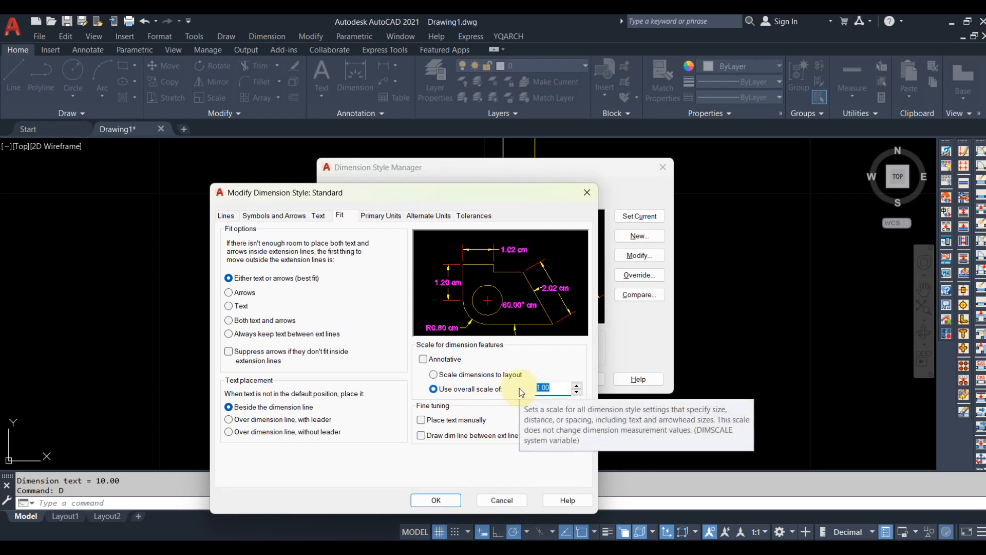
text(1.5)
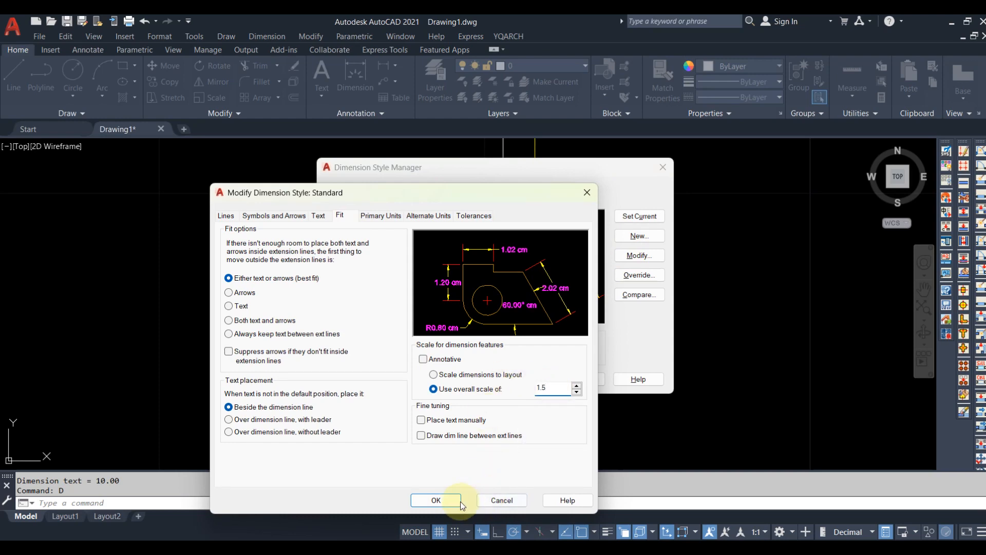
click(460, 502)
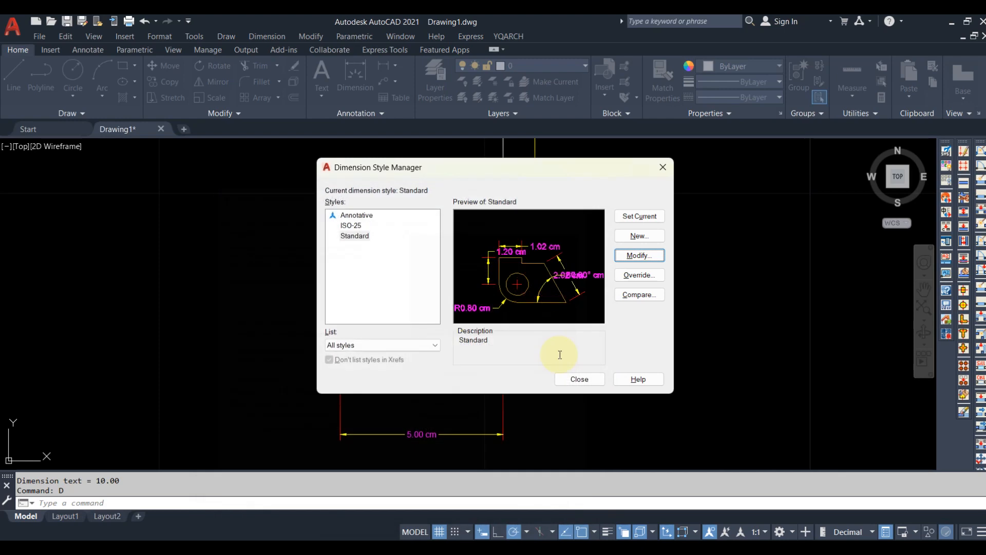
click(579, 380)
scroll(517, 395, down, 3)
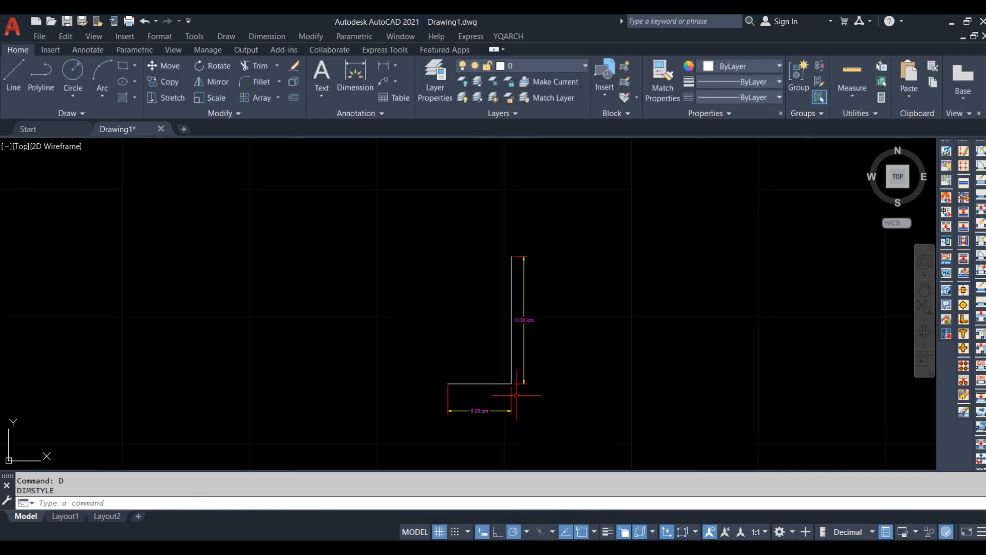
scroll(523, 384, up, 2)
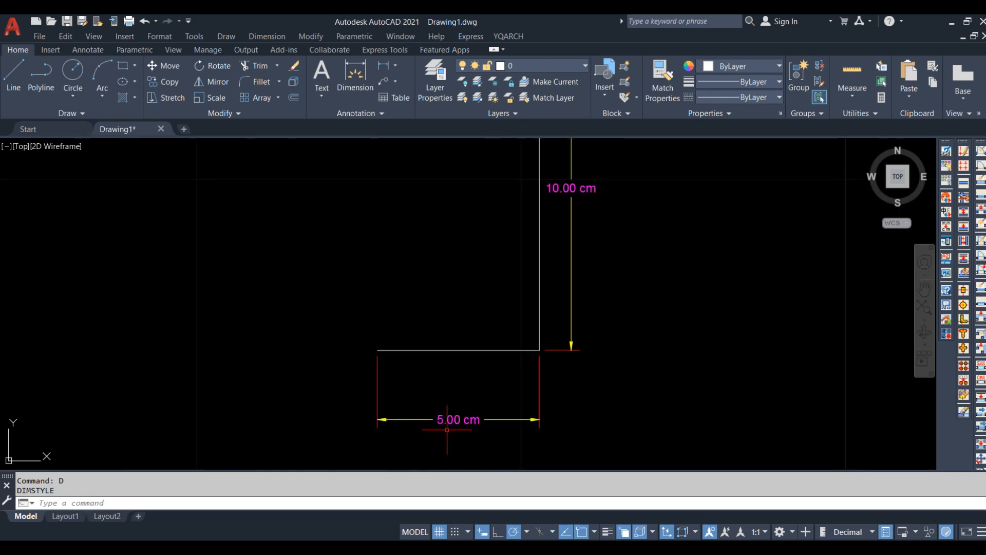
scroll(458, 426, up, 3)
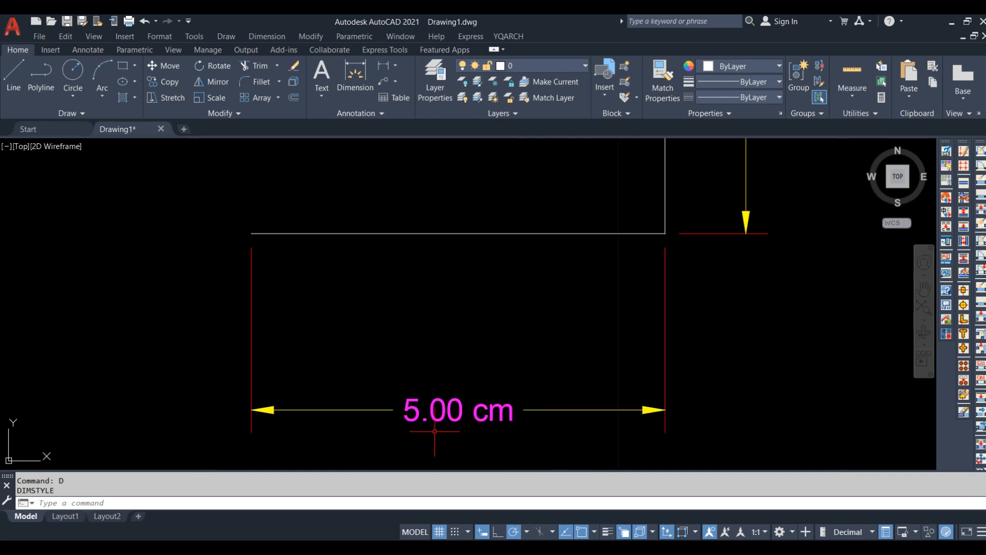
scroll(494, 416, down, 2)
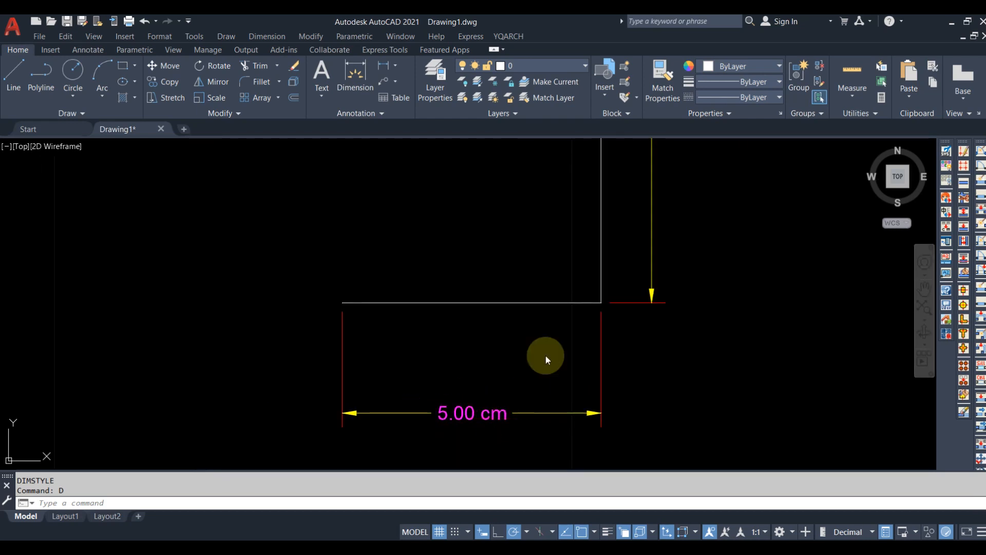
Set the Standard dimension style's linear precision to 0 and check the dimensions on both lines
click(639, 256)
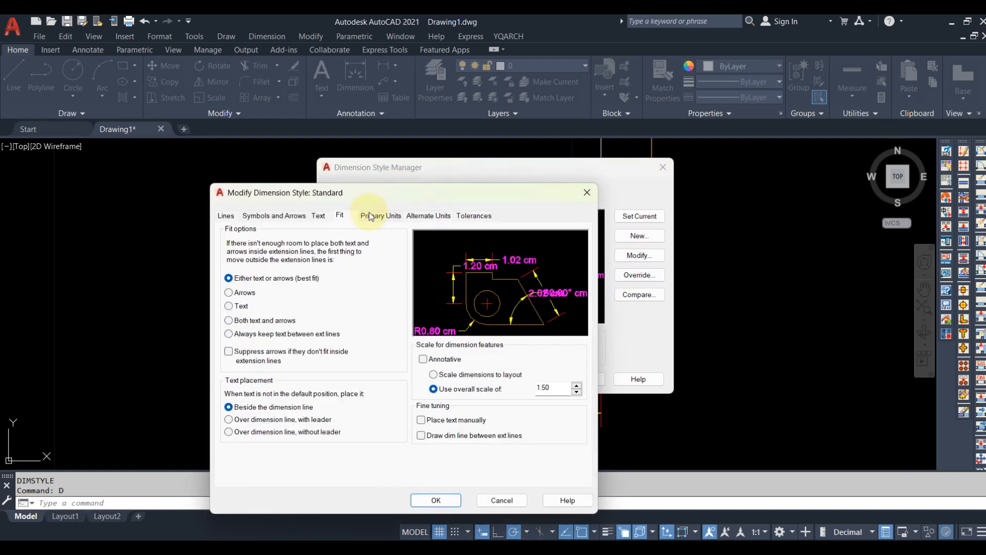
click(380, 216)
click(331, 260)
click(324, 268)
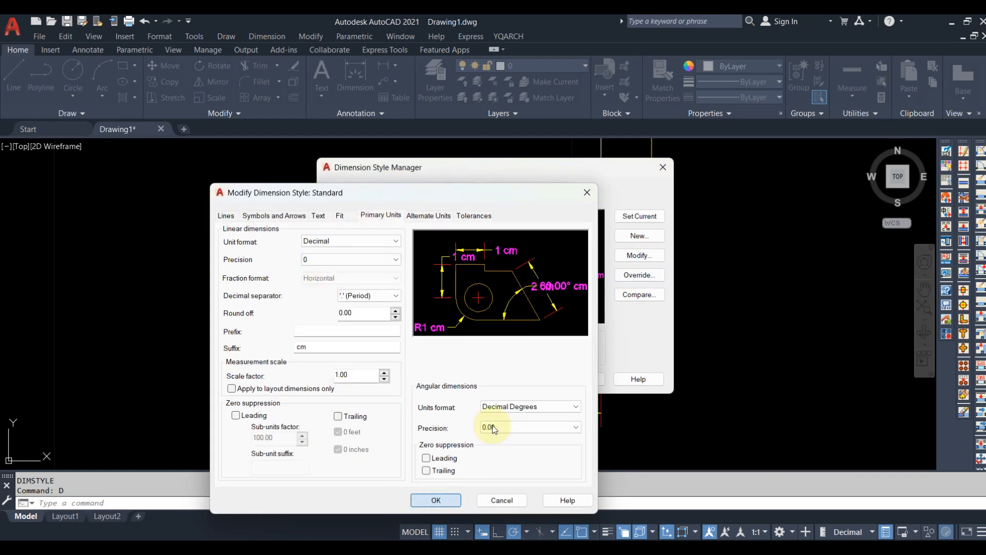
click(436, 500)
click(579, 380)
mouse_move(674, 344)
middle_down()
mouse_move(639, 506)
mouse_move(667, 458)
mouse_move(639, 461)
middle_up()
scroll(639, 457, down, 1)
scroll(639, 457, down, 1)
middle_drag(638, 424, 636, 319)
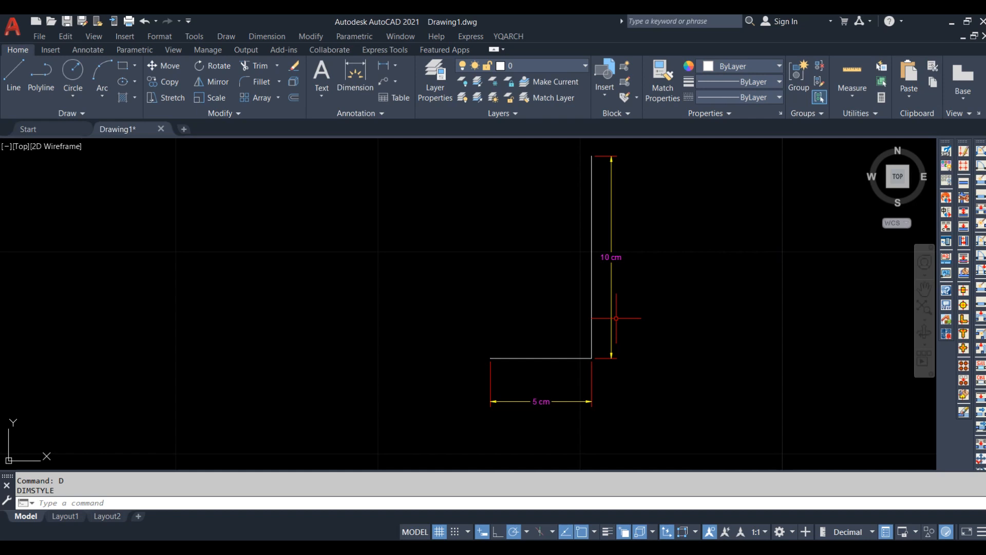
scroll(559, 273, down, 2)
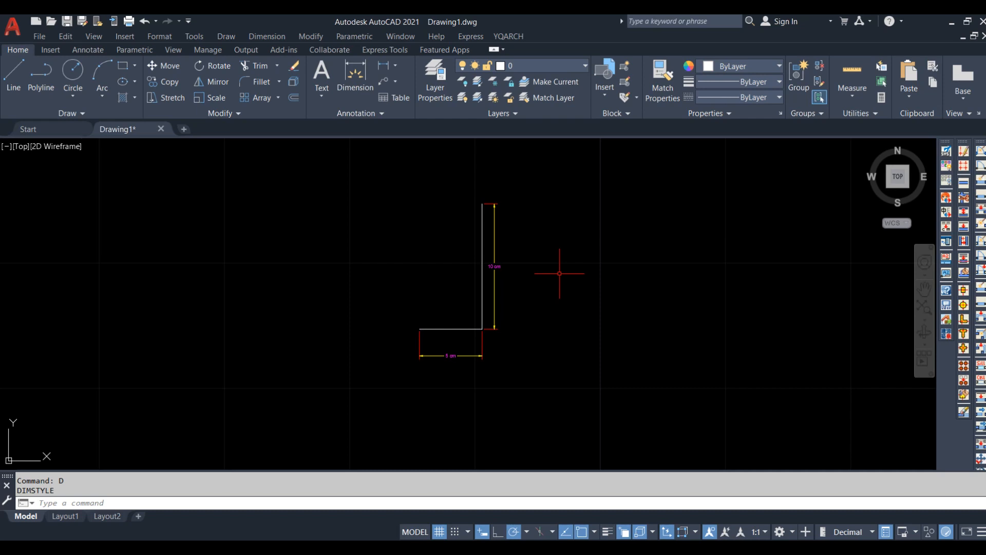
Change the drawing units' length type to Engineering with a precision of 0'-0"
text(un)
key(Return)
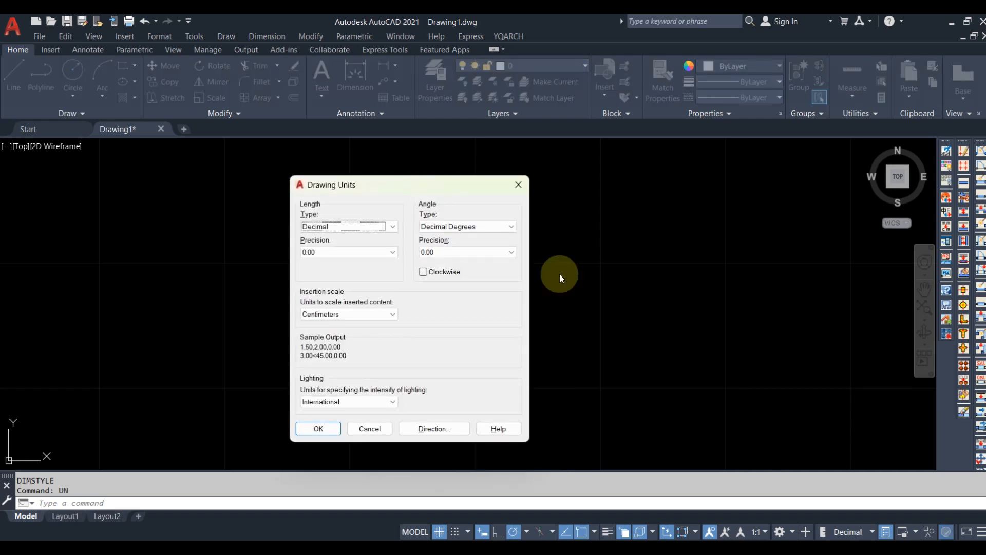
click(332, 224)
click(328, 260)
click(332, 226)
click(337, 251)
click(337, 251)
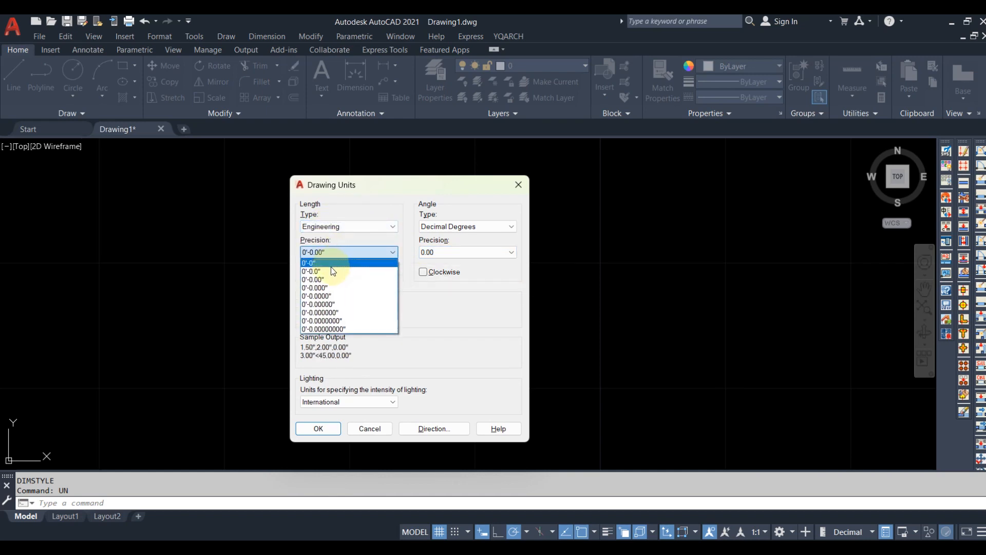
click(331, 264)
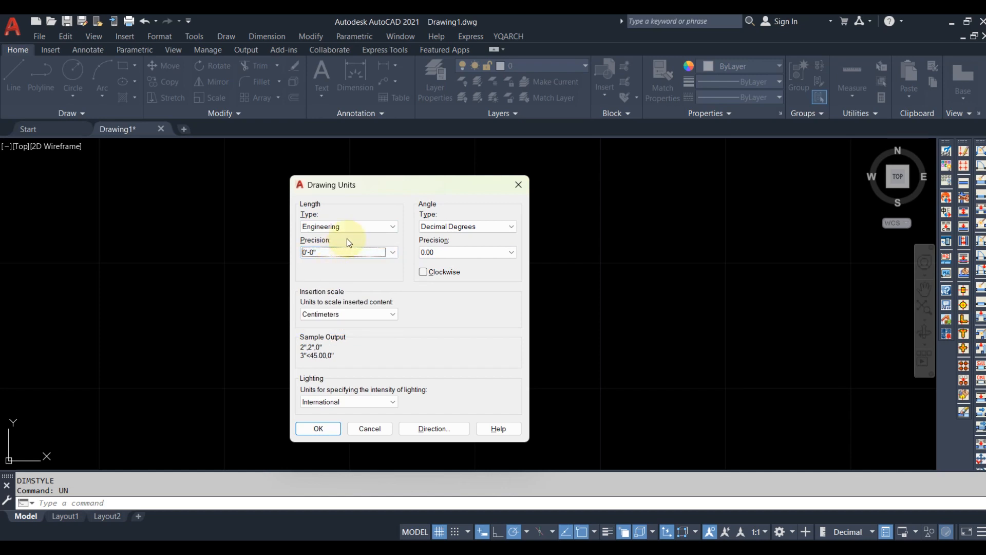
click(344, 252)
click(334, 263)
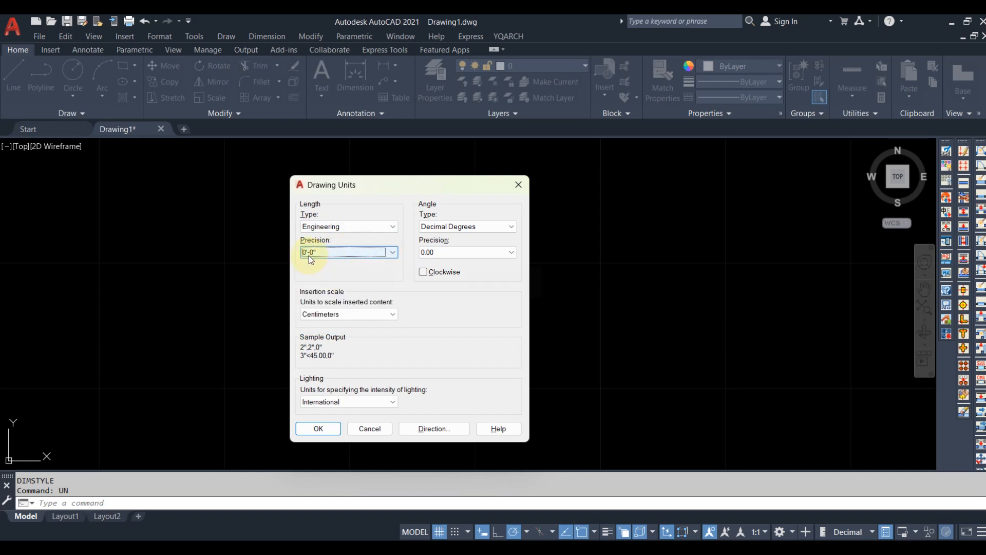
Set the insertion scale units to Inches and apply the drawing units
click(347, 315)
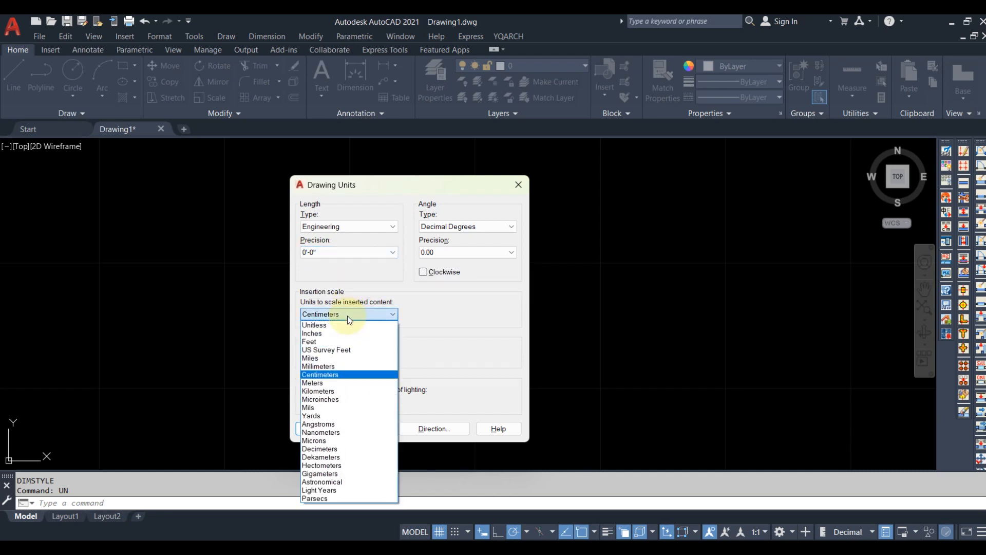
click(342, 334)
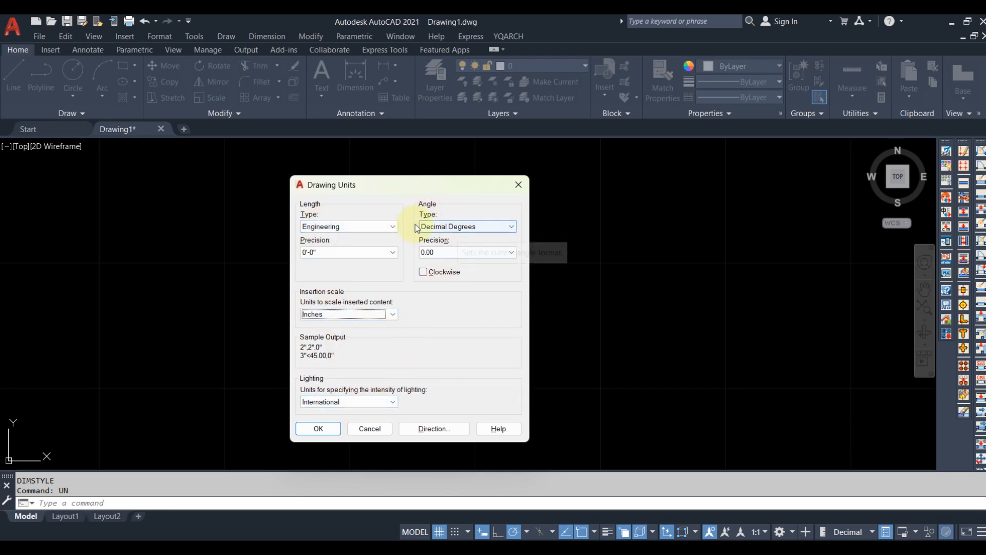
click(325, 429)
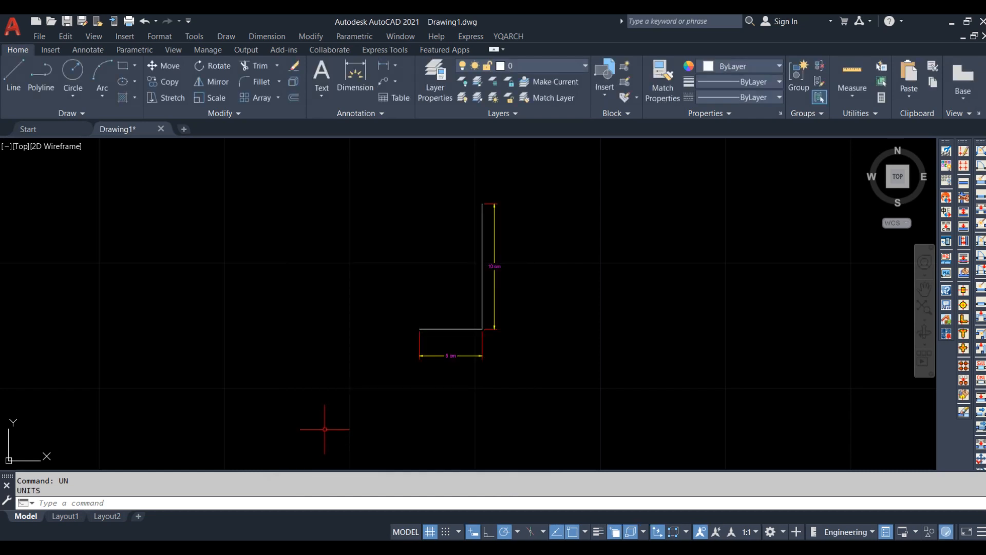
Draw a horizontal line 5'6" long to the right, starting in the empty area beside the dimensioned lines
middle_drag(539, 348, 372, 373)
text(l)
key(Return)
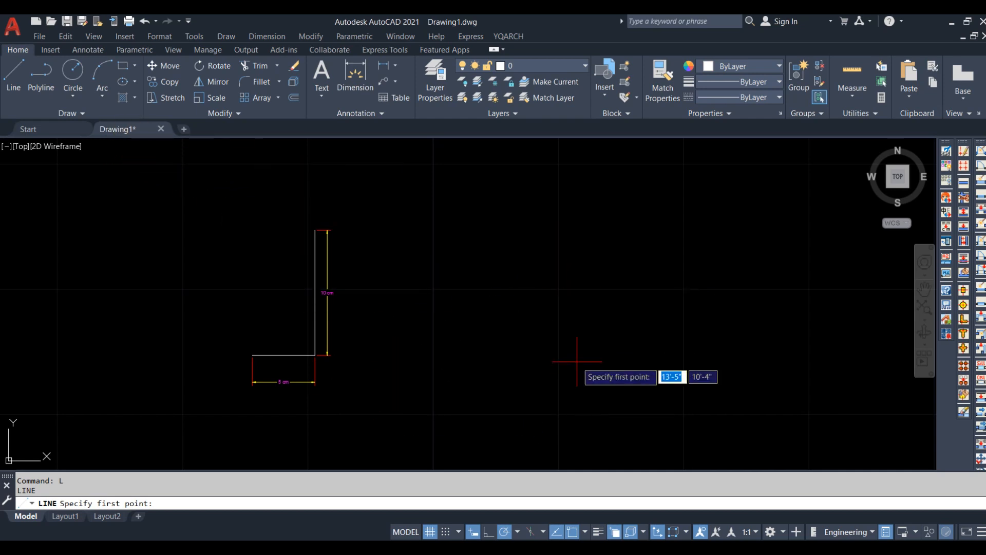
click(457, 353)
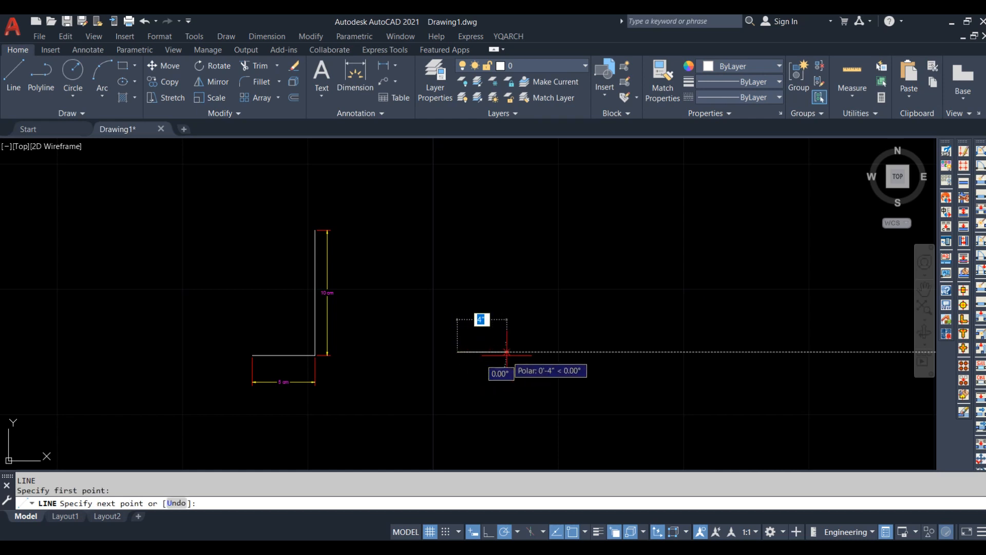
text(5)
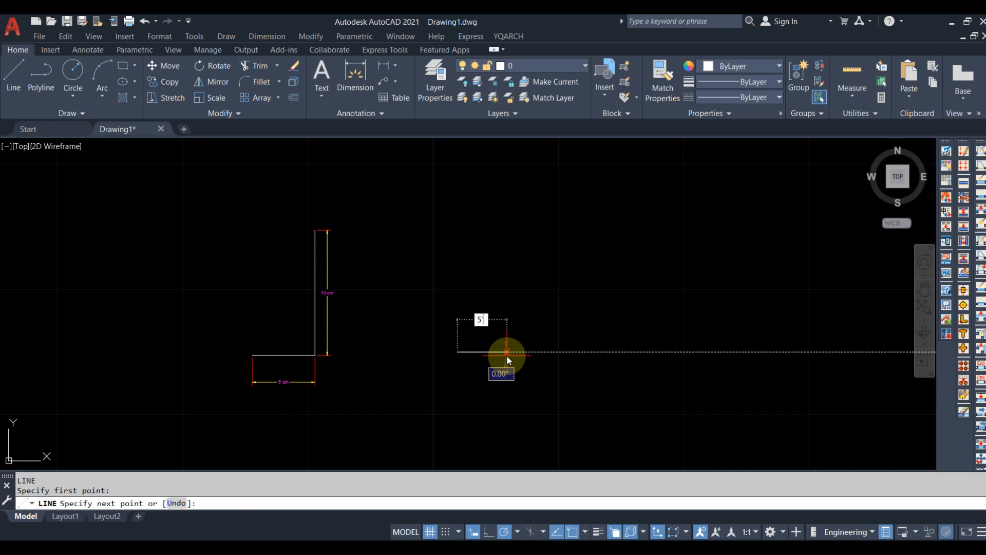
text('6")
key(Return)
scroll(507, 354, down, 6)
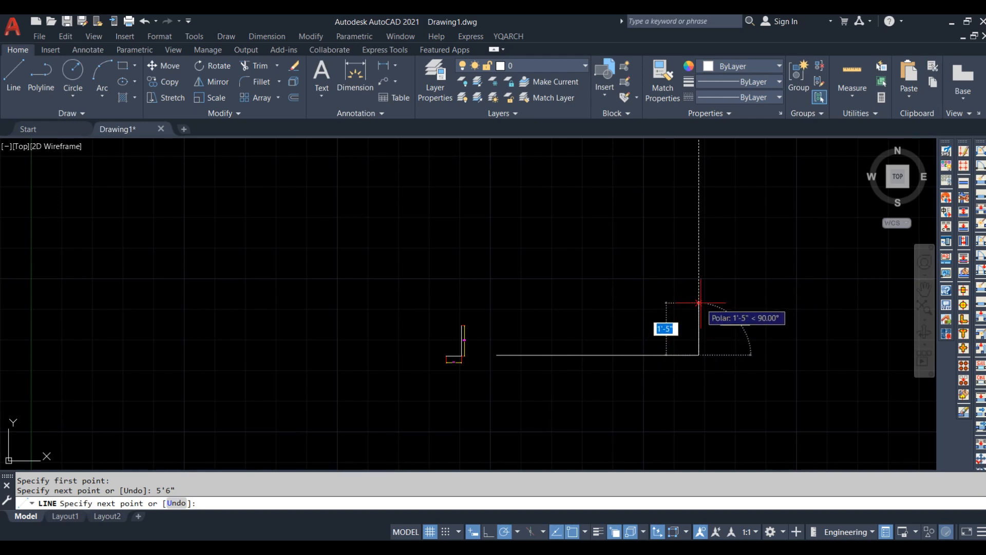
Continue the line 10'6" straight up from the right end of the 5'6" segment and finish it
text(10'6)
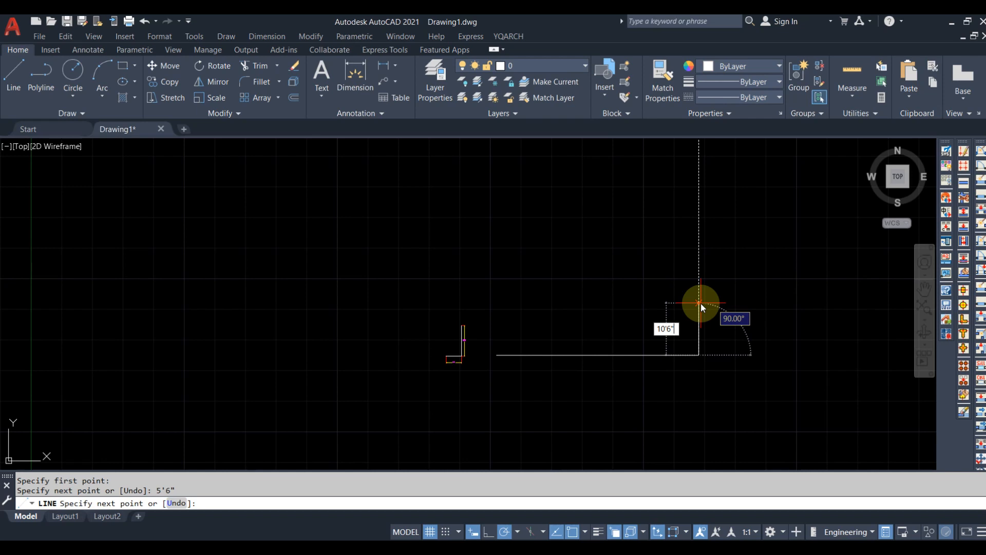
text(")
key(Return)
key(Escape)
scroll(700, 305, down, 2)
middle_drag(700, 308, 590, 374)
scroll(591, 378, down, 2)
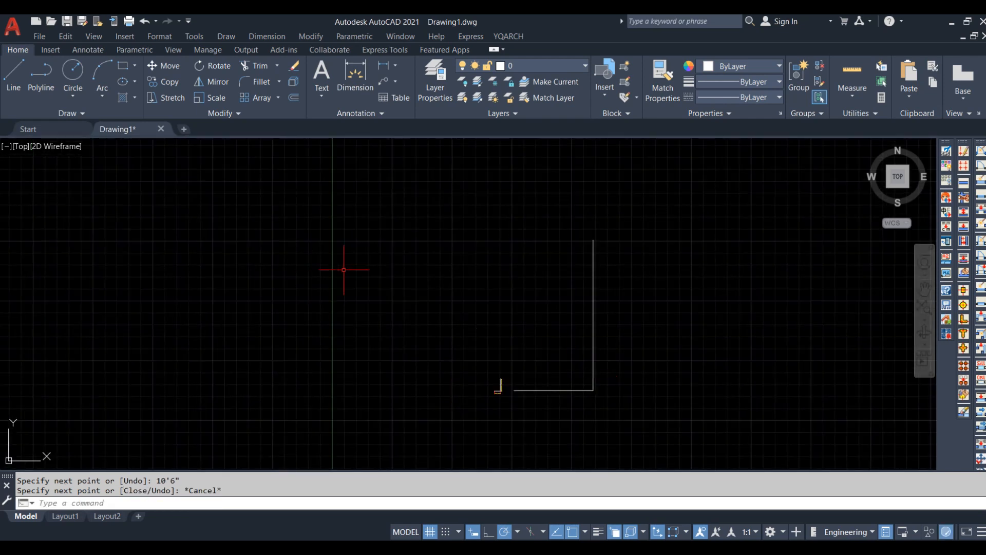
scroll(506, 408, up, 4)
text(D)
key(Return)
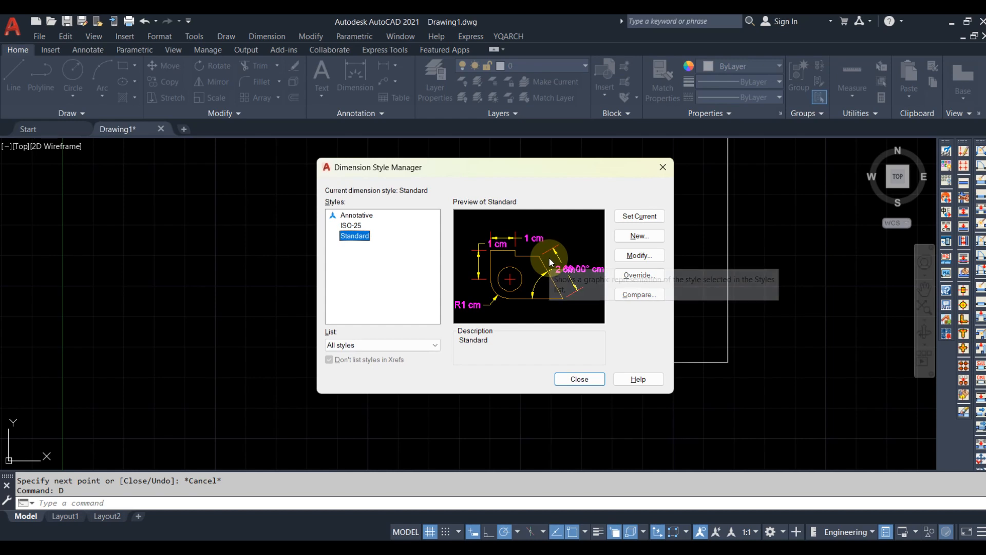
key(Escape)
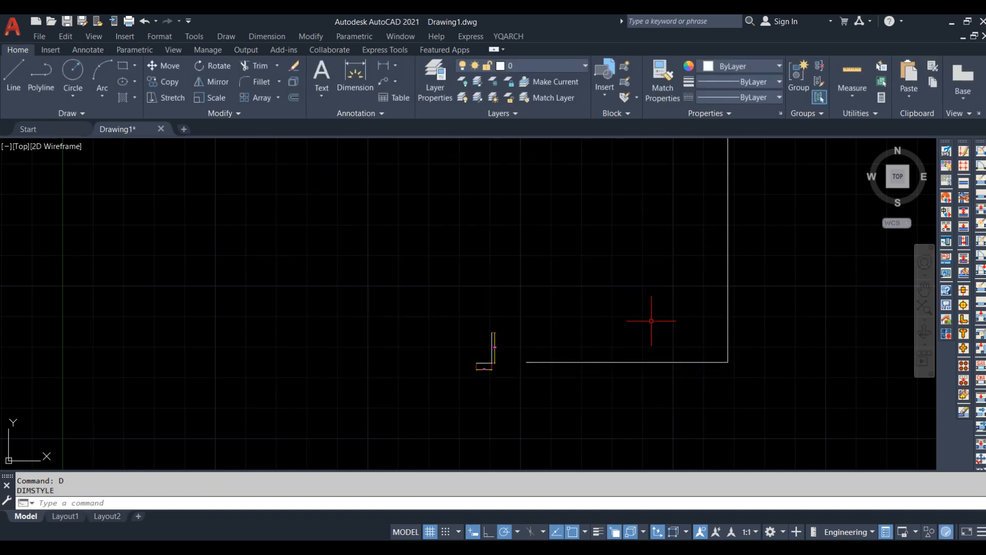
Add a linear dimension below the 5'6" horizontal line, measured between its endpoints, and inspect its text
click(383, 65)
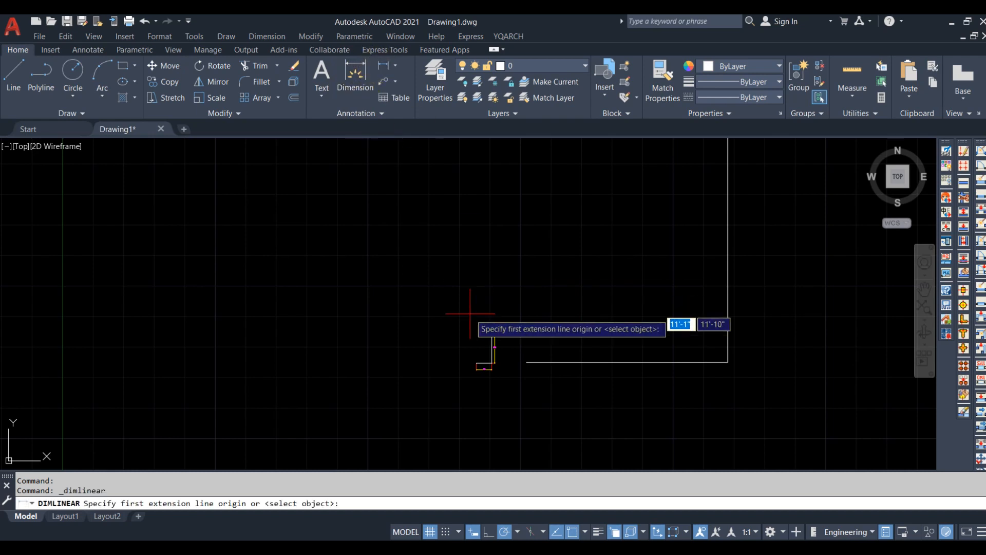
click(527, 361)
click(727, 362)
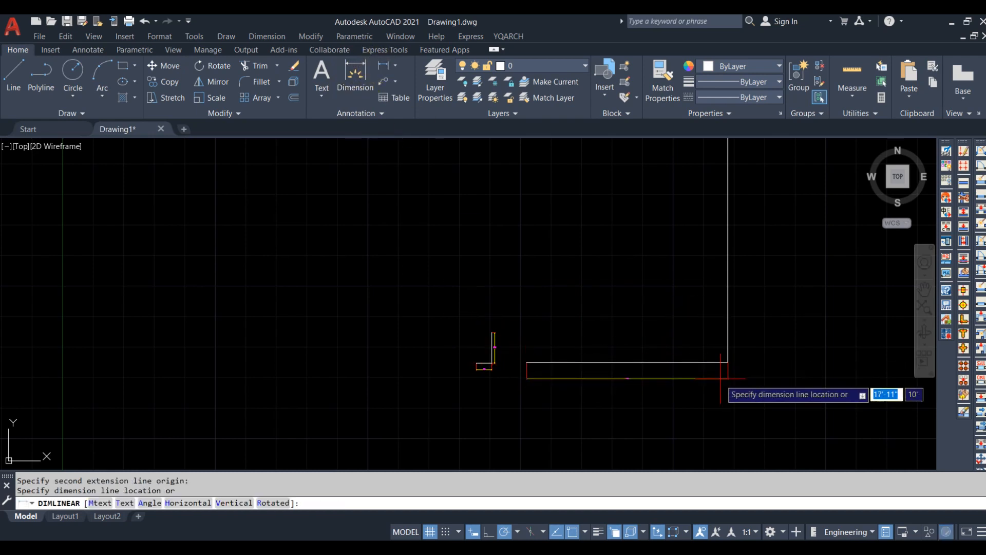
click(720, 378)
scroll(575, 355, up, 10)
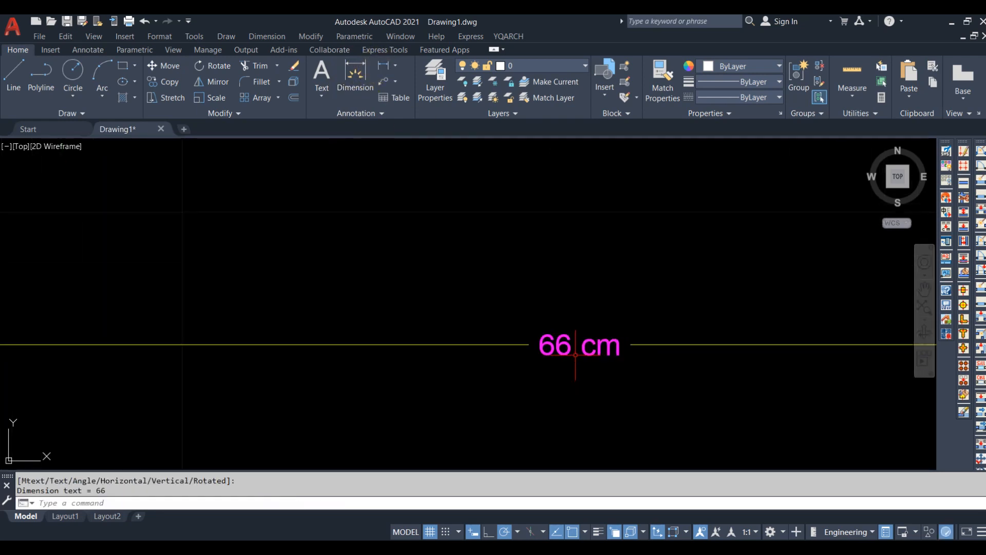
scroll(575, 355, down, 10)
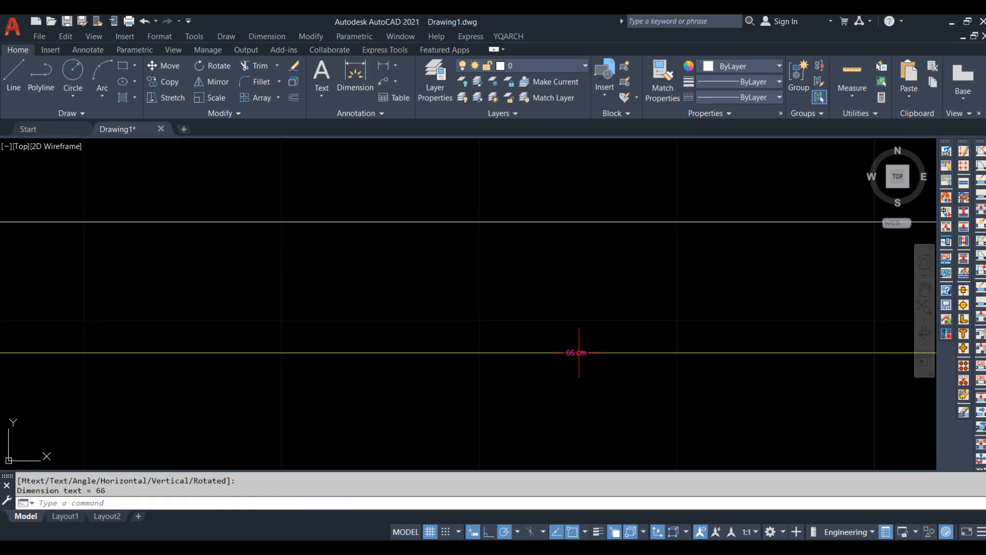
Erase the linear dimension below the 5'6" horizontal line
click(628, 340)
click(594, 372)
key(Delete)
scroll(686, 350, down, 4)
middle_drag(686, 349, 594, 400)
scroll(588, 369, down, 2)
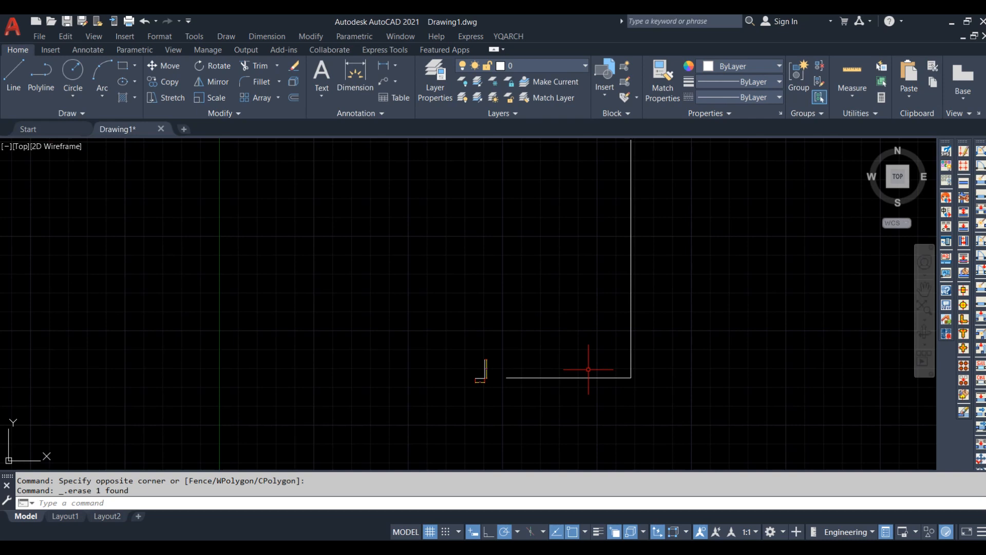
Create a new dimension style named "Standard feet" based on Standard
text(D)
key(Return)
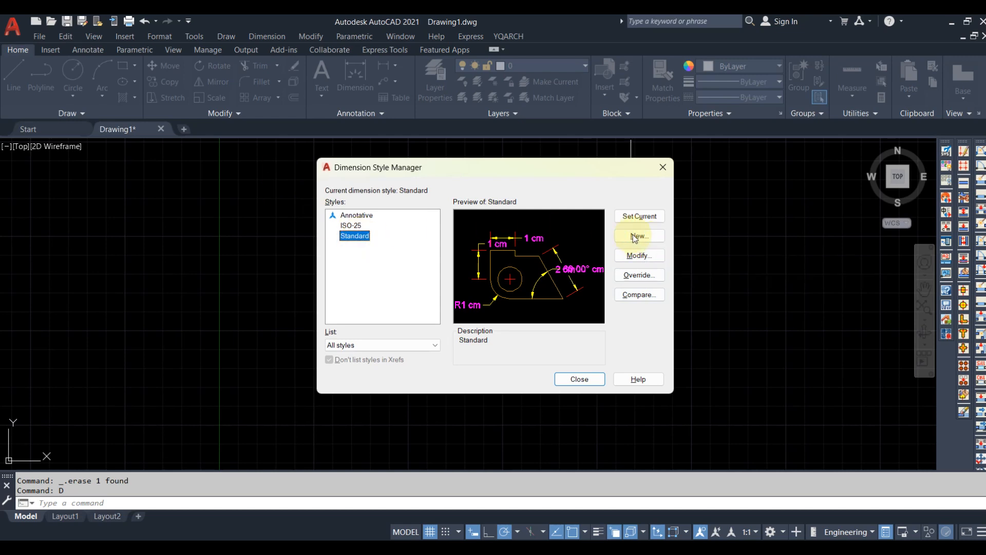
click(651, 237)
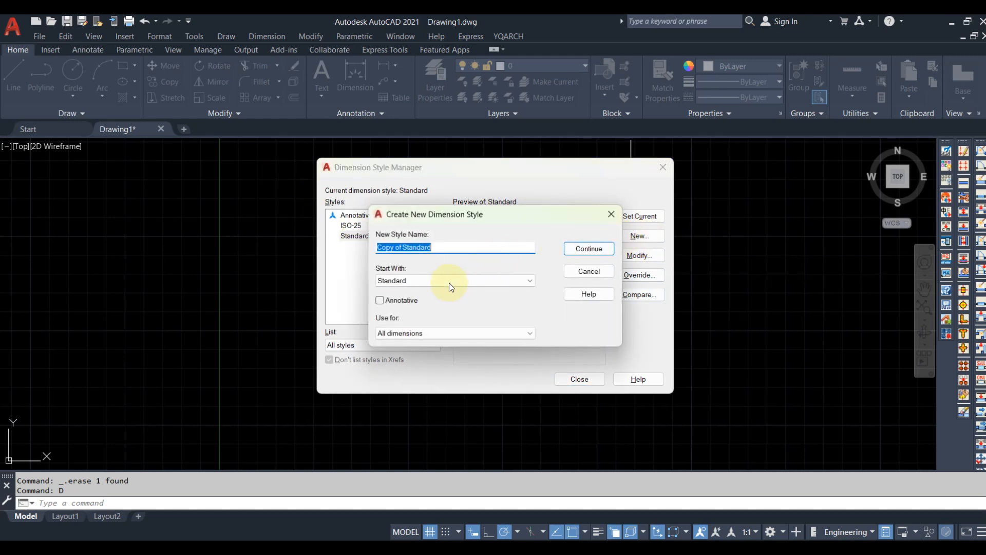
click(434, 247)
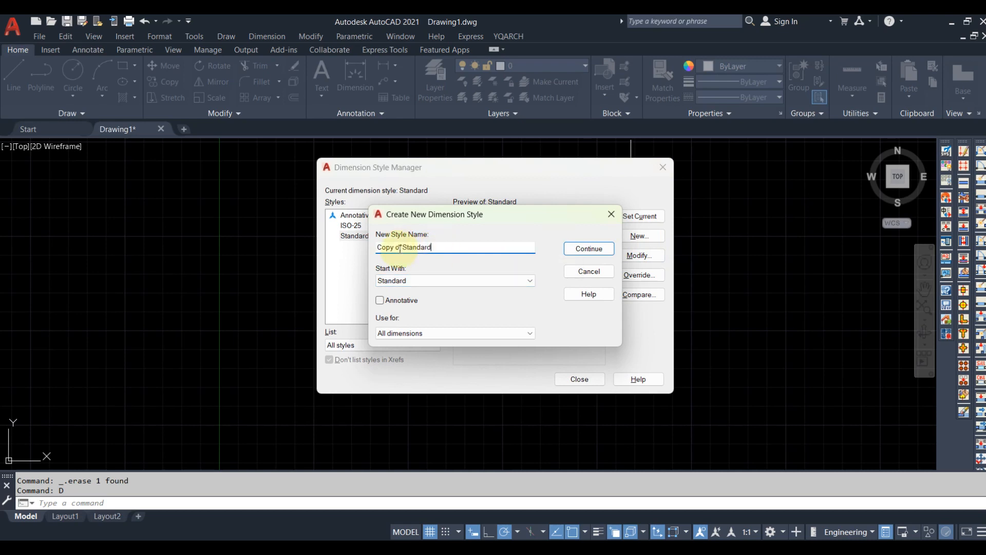
drag(403, 249, 363, 248)
key(BackSpace)
click(426, 250)
text(feet)
click(582, 248)
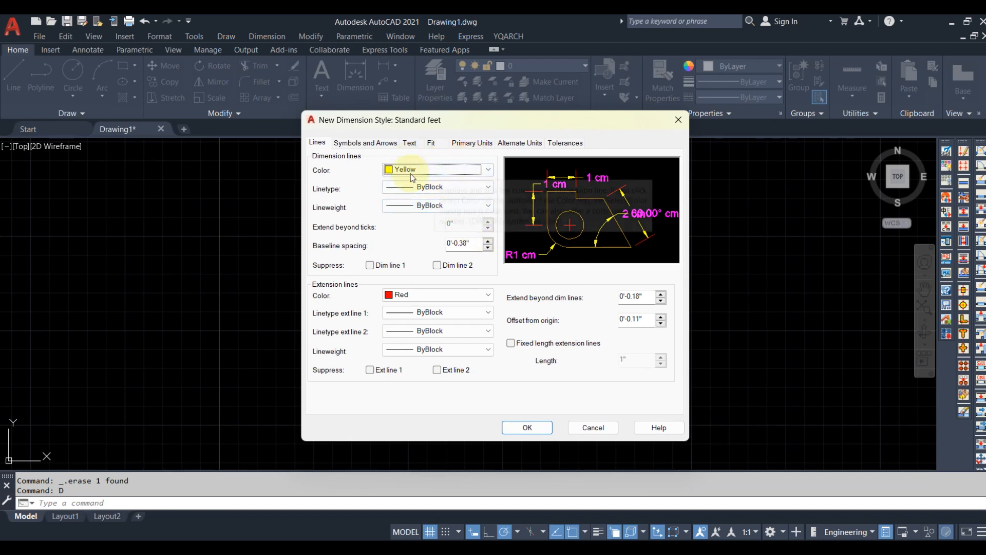
Set the new style's linear unit format to Engineering with precision 0'-0" and remove the cm suffix
click(465, 144)
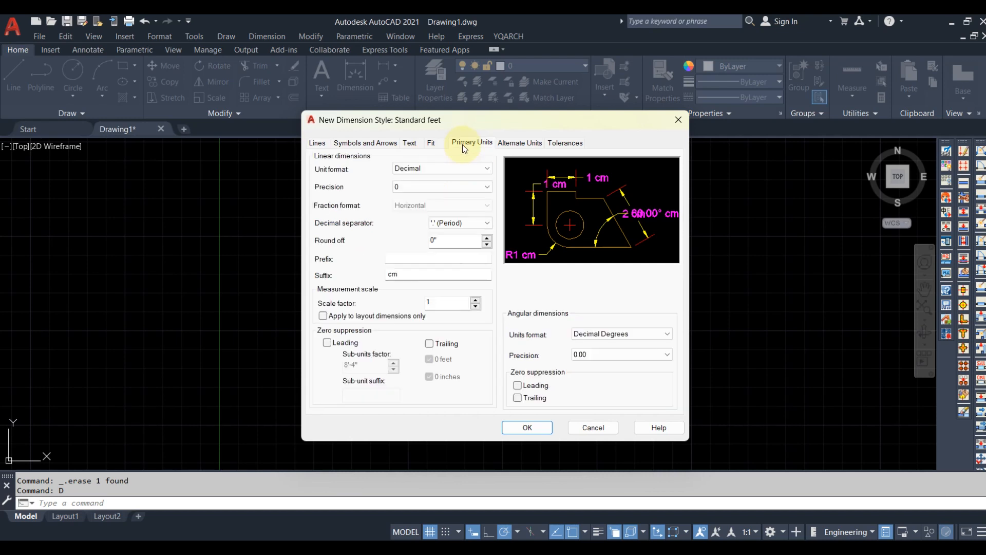
click(433, 168)
click(429, 196)
click(427, 188)
click(426, 189)
double_click(414, 273)
key(BackSpace)
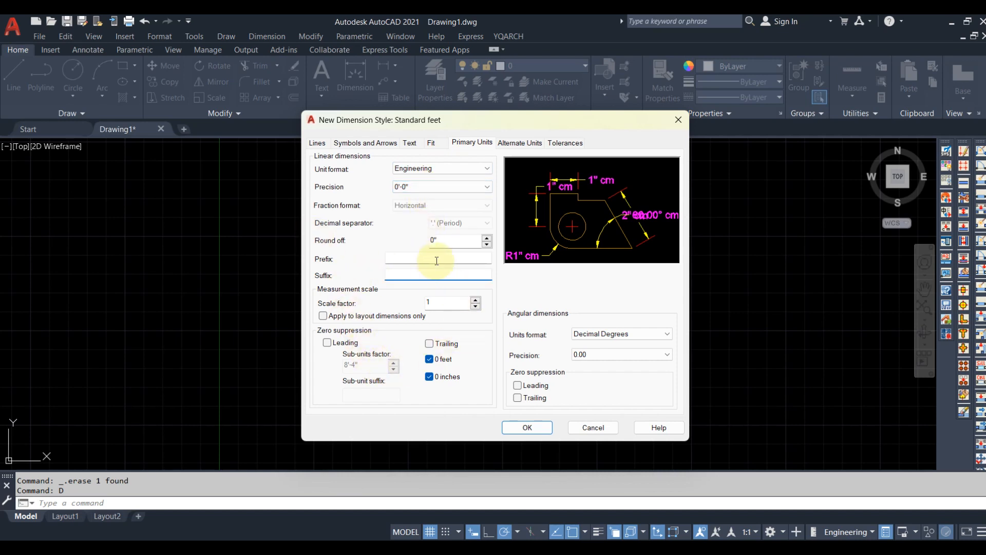
Set the Standard feet style's overall scale to 1 and its text height to 6"
click(433, 143)
double_click(633, 315)
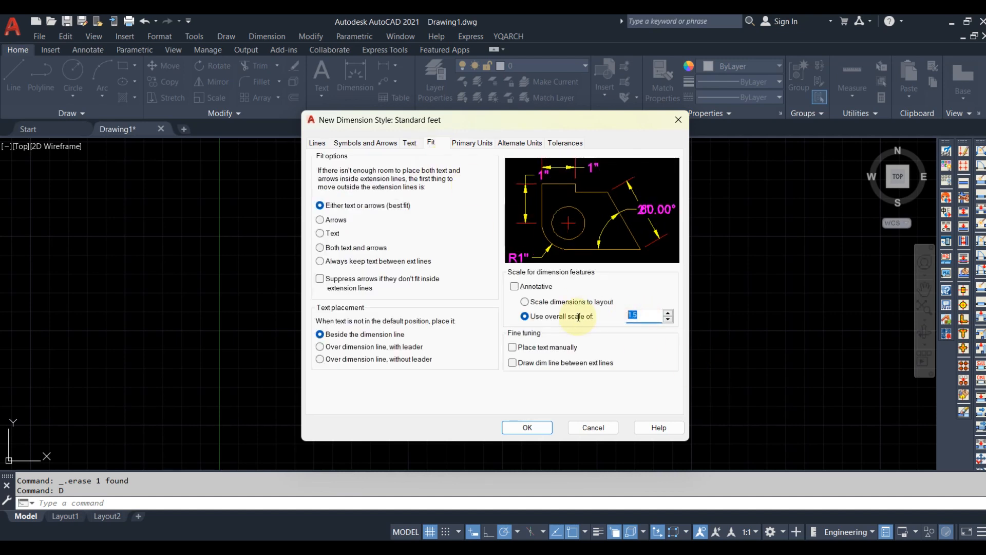
text(1)
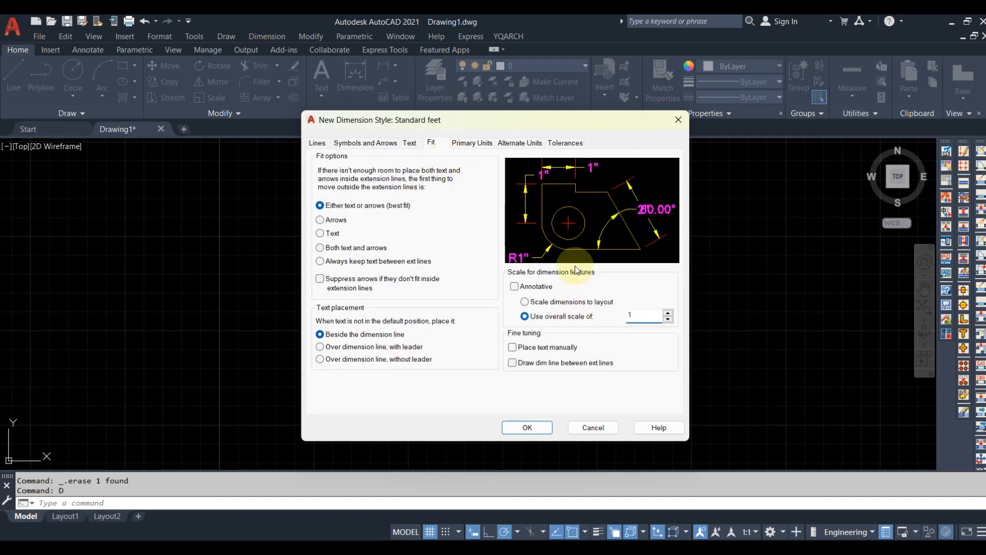
click(409, 144)
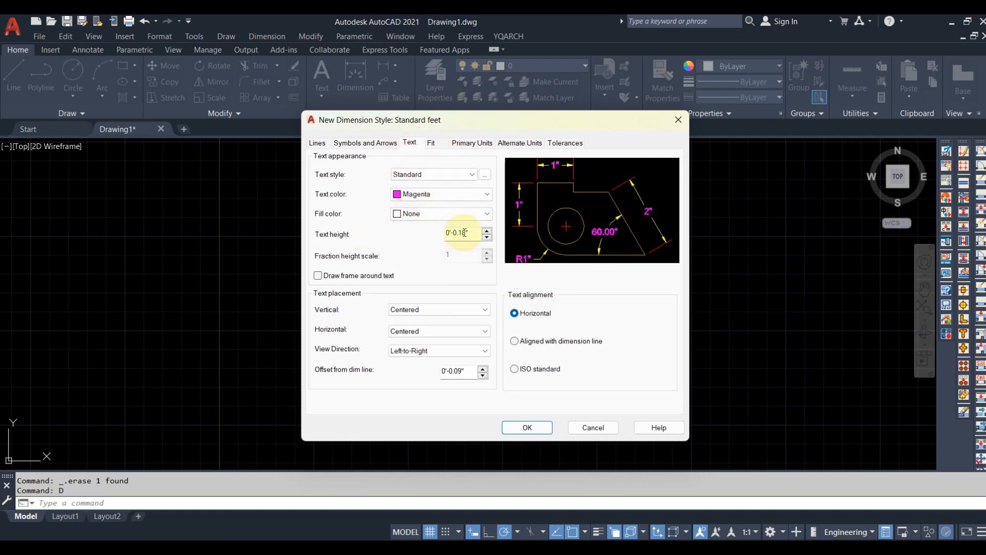
drag(470, 233, 413, 233)
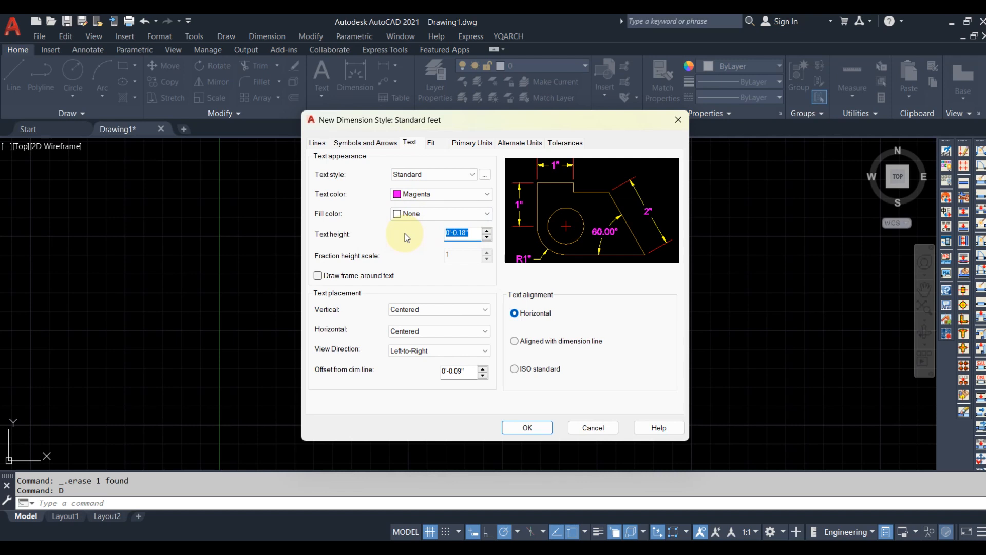
text(6")
Set the Standard feet style's arrow size to 5" and save the style settings
click(380, 146)
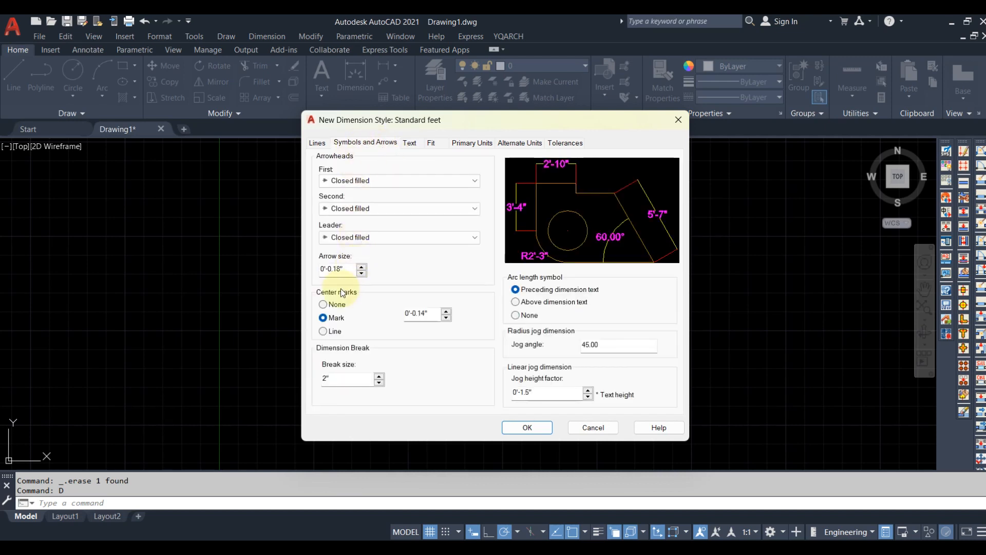
drag(353, 269, 285, 266)
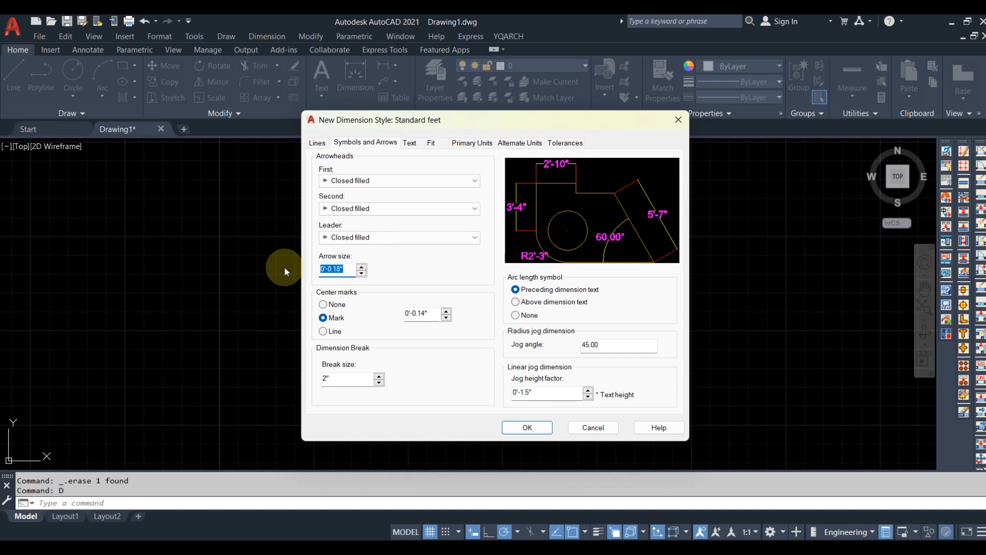
text(5")
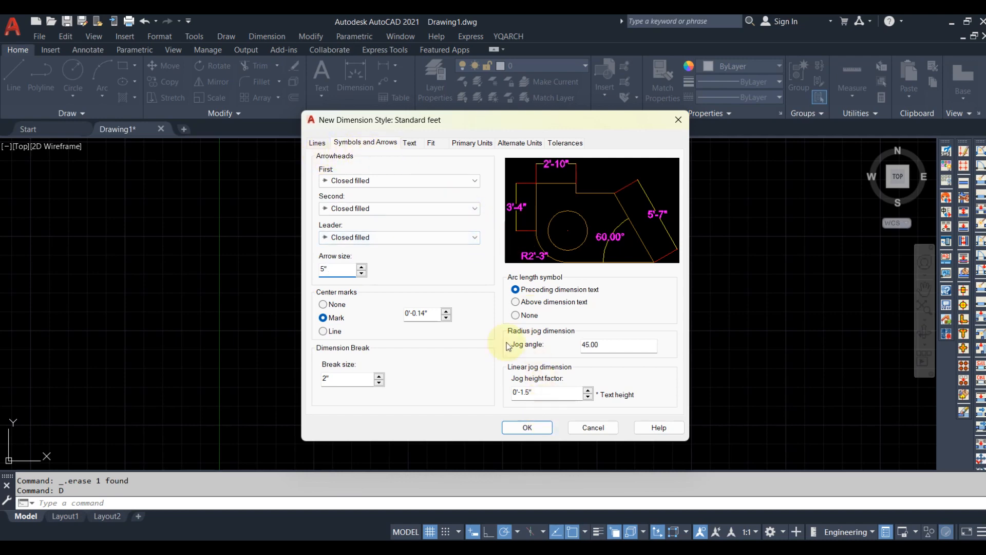
click(427, 313)
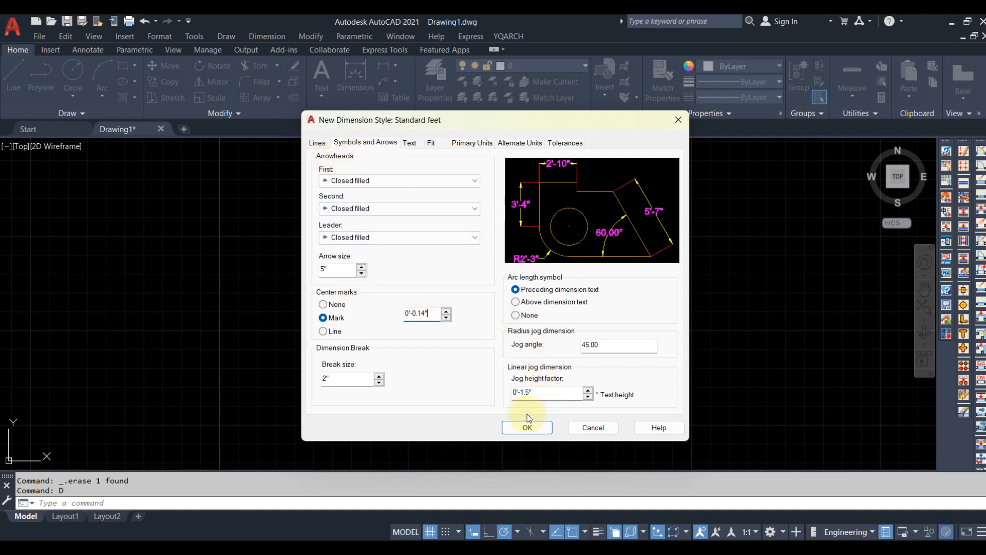
click(531, 430)
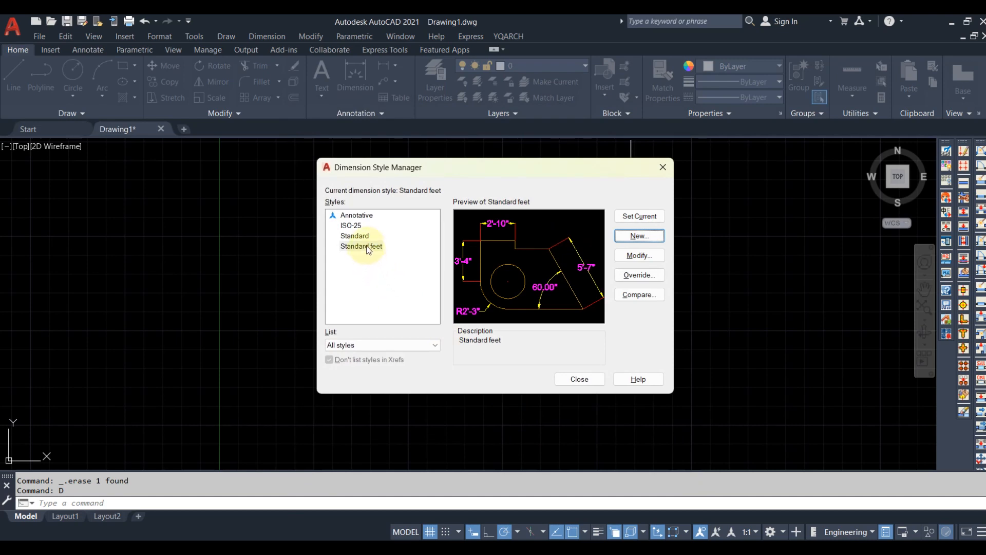
Make Standard feet the current dimension style and close the style manager
click(366, 246)
click(639, 217)
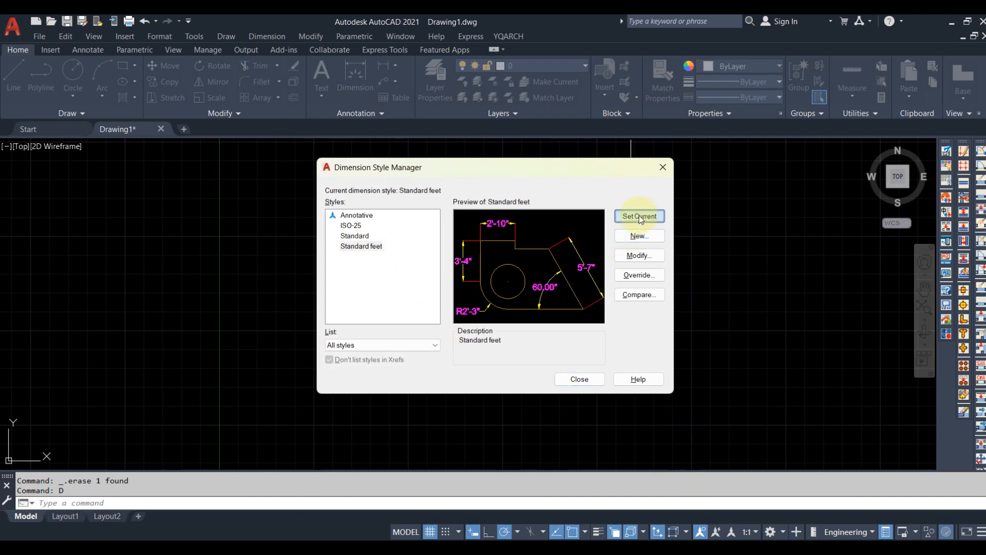
click(577, 376)
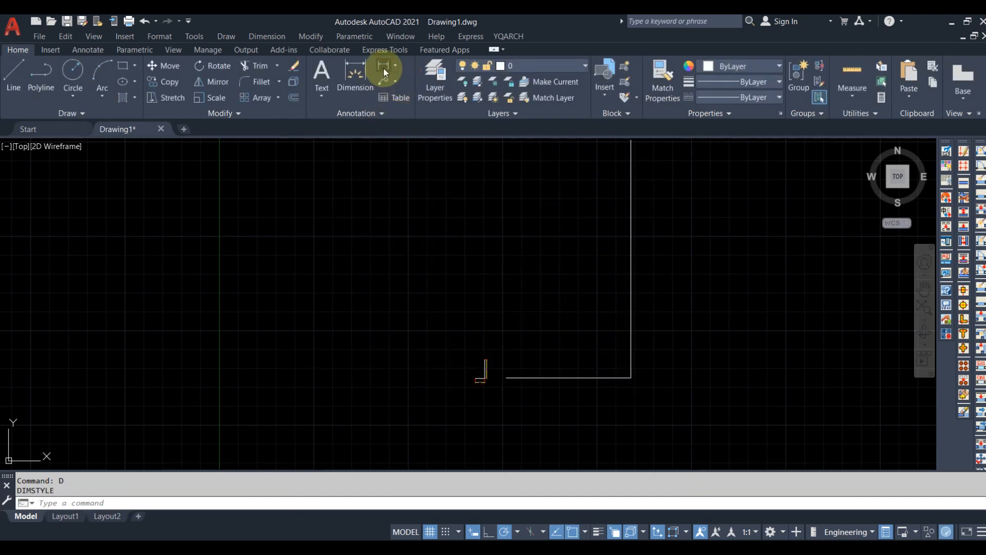
Add a linear dimension below the large horizontal line, spanning its two endpoints
click(383, 65)
scroll(510, 385, up, 4)
middle_drag(510, 384, 421, 335)
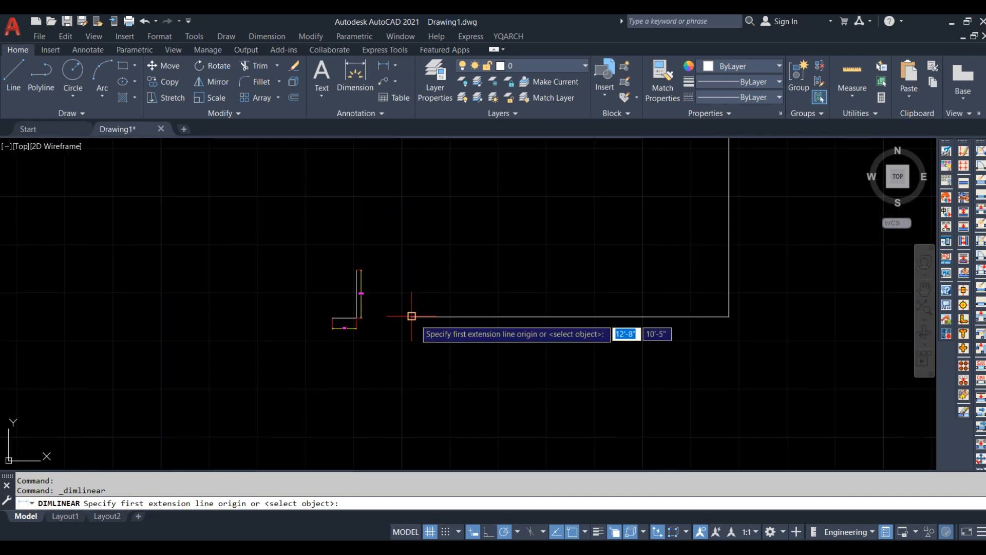
click(411, 316)
click(729, 316)
click(717, 367)
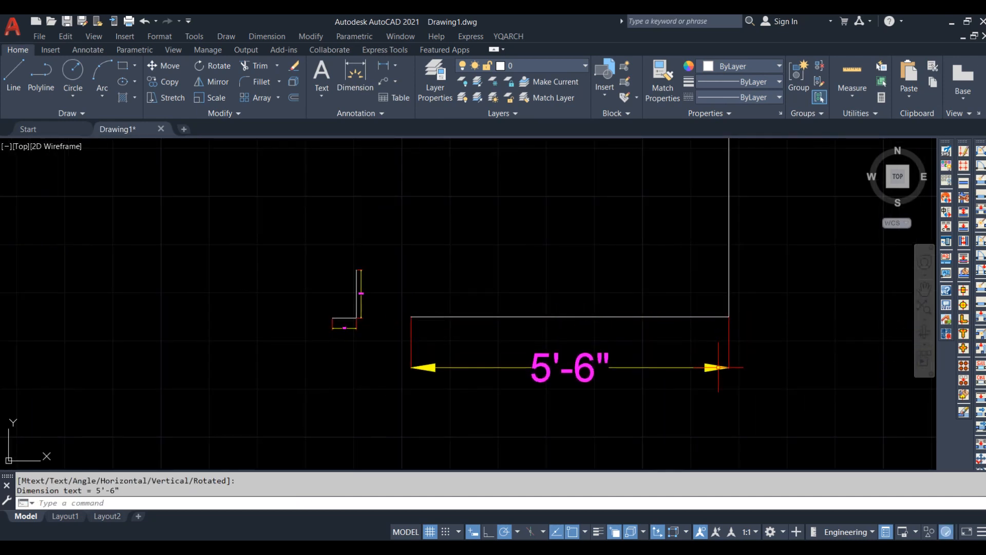
Add a linear dimension to the right of the large vertical line, from its lower to its upper endpoint
middle_drag(748, 324, 679, 385)
scroll(679, 384, down, 4)
key(Return)
click(668, 385)
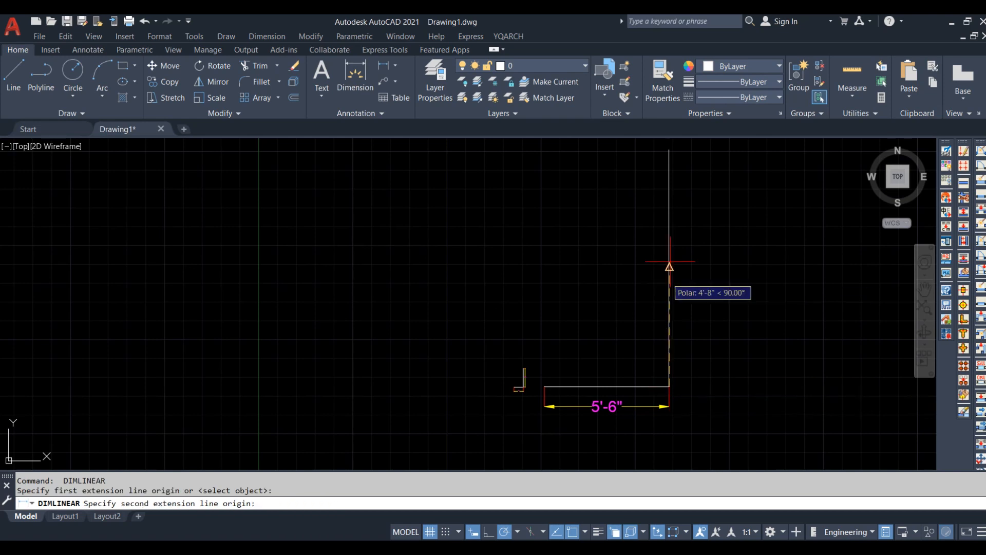
click(669, 149)
click(711, 189)
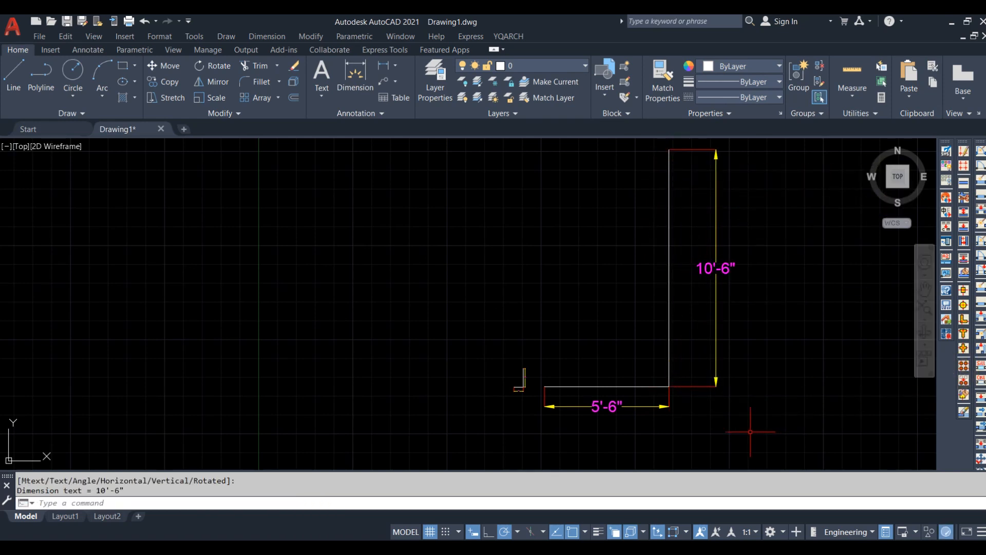
Add an angular dimension between the large vertical and horizontal lines, placing its arc inside the corner
scroll(724, 406, down, 2)
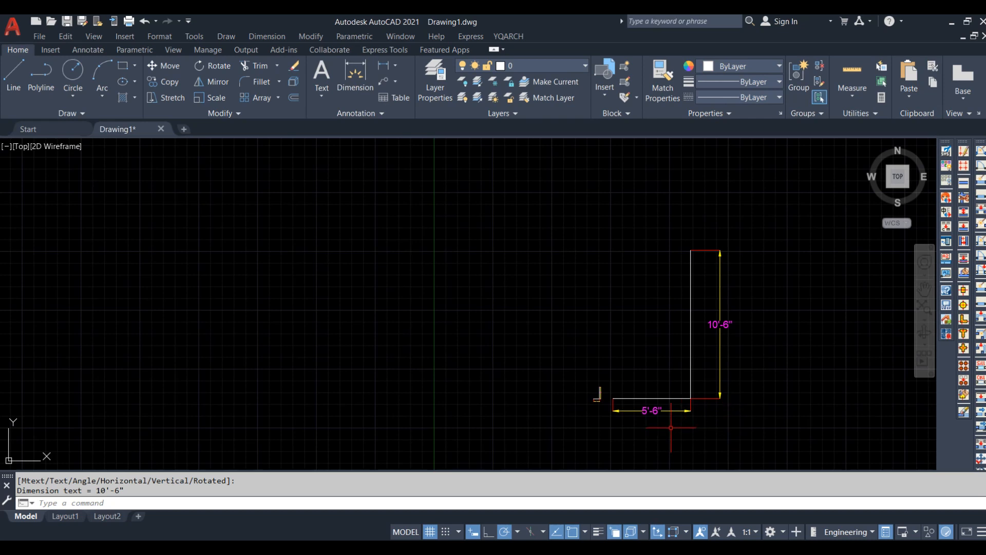
scroll(670, 428, up, 2)
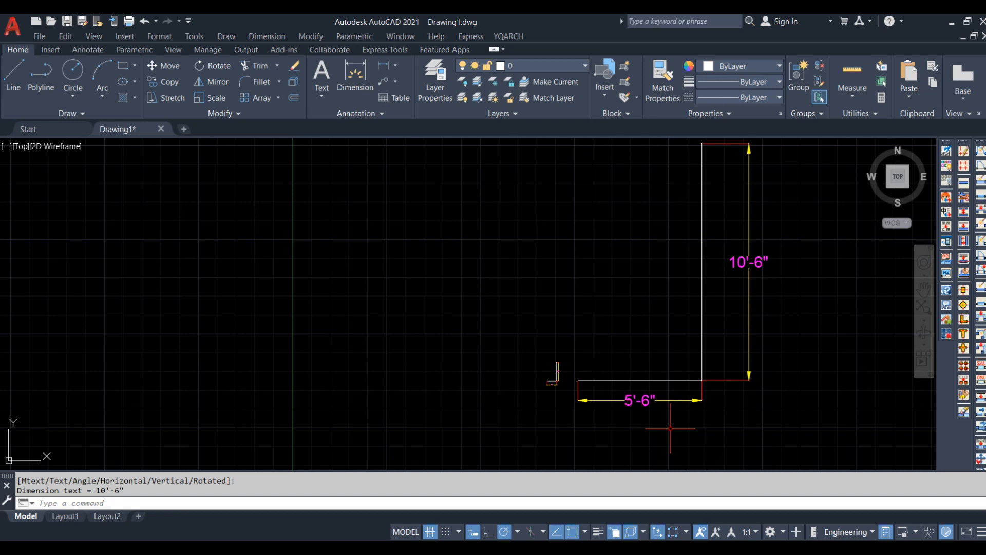
click(394, 66)
click(402, 137)
scroll(708, 368, up, 6)
click(713, 371)
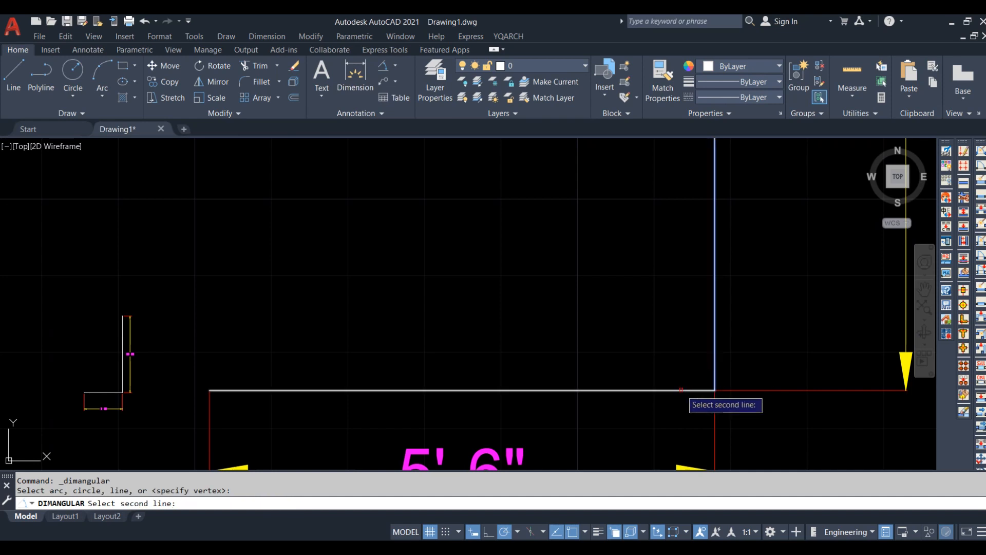
click(680, 391)
click(514, 271)
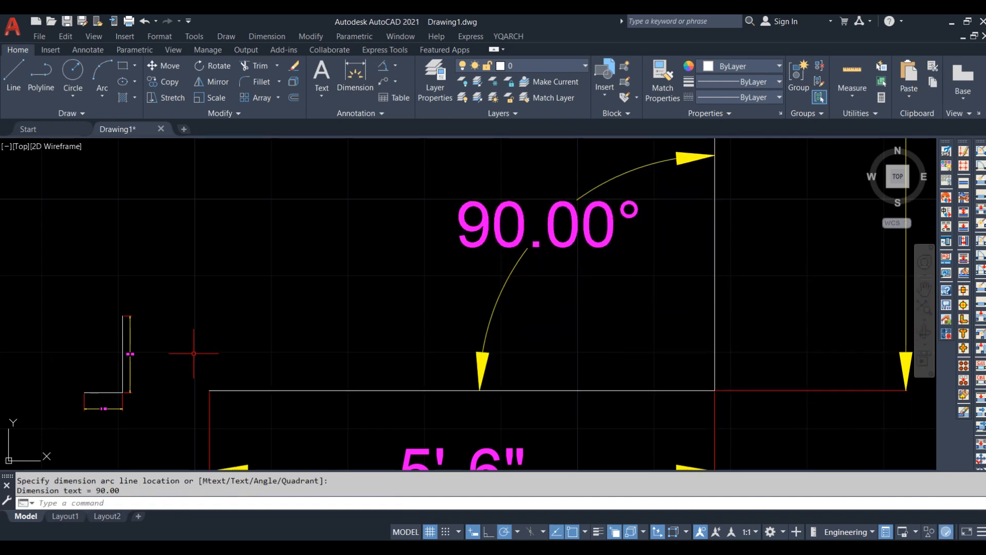
click(380, 68)
scroll(95, 396, up, 5)
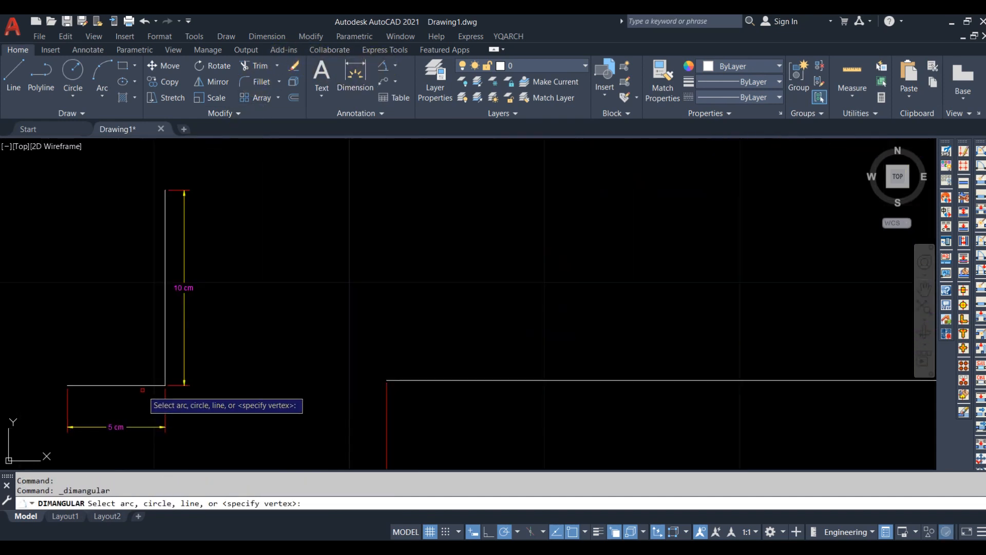
click(140, 384)
click(165, 360)
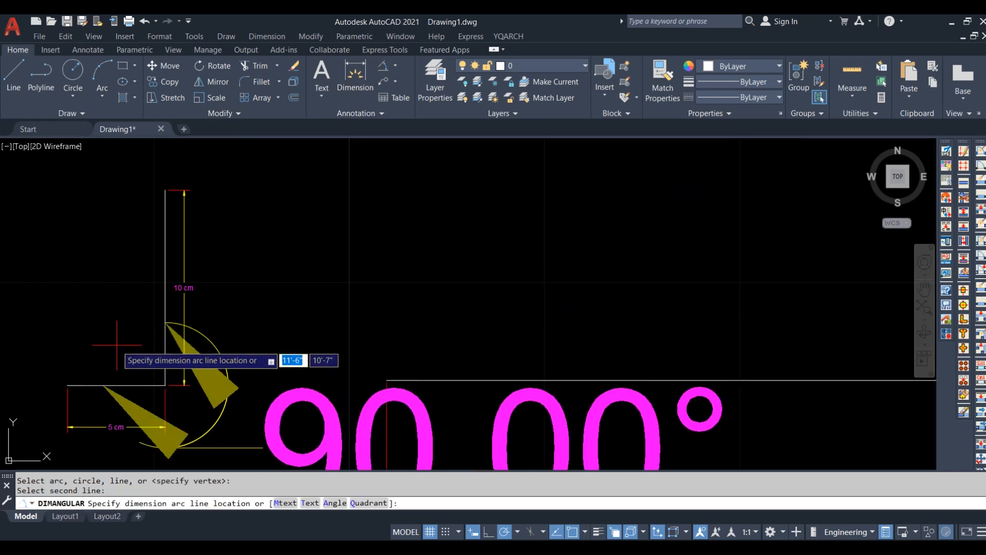
scroll(72, 293, down, 2)
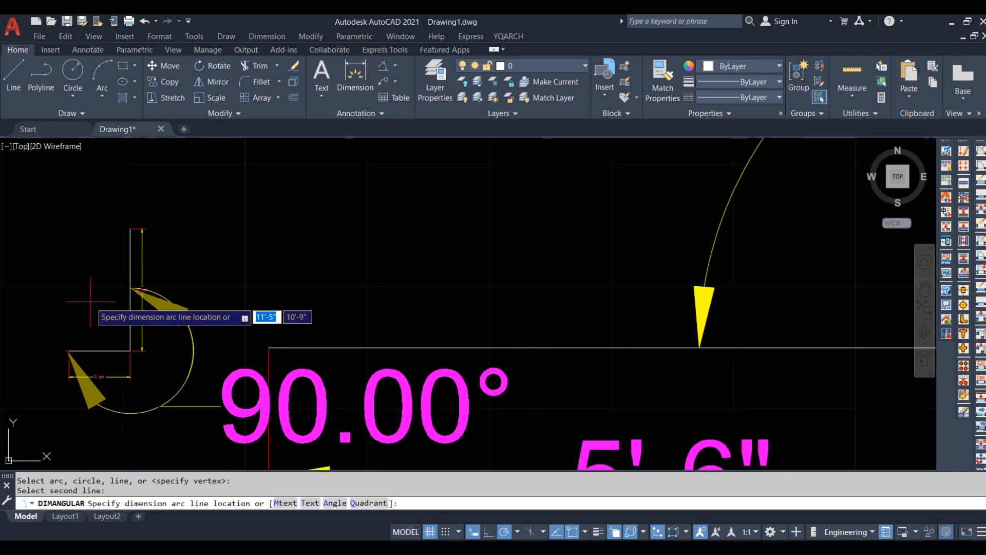
key(Escape)
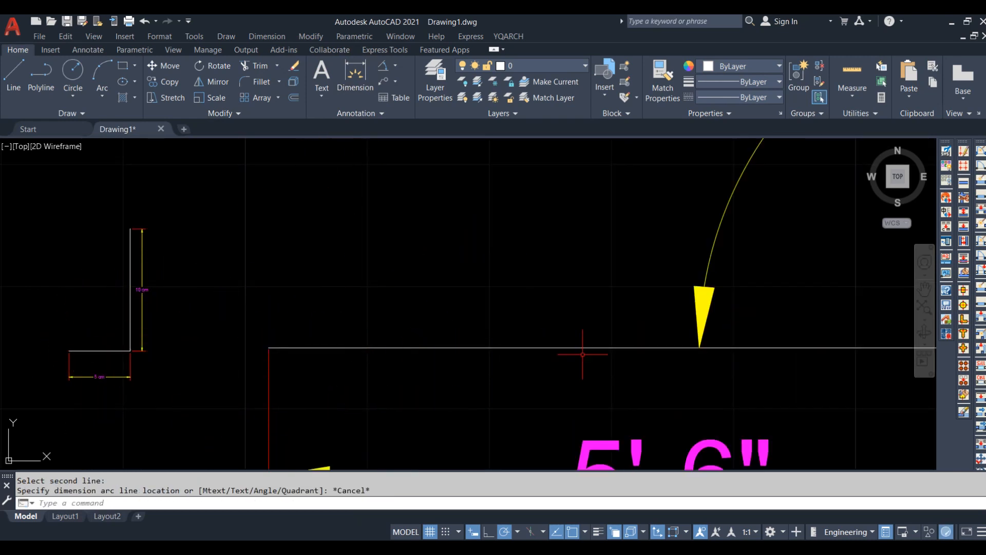
Make Standard the current dimension style and close the style manager
scroll(621, 334, down, 3)
scroll(686, 293, up, 2)
scroll(642, 293, down, 1)
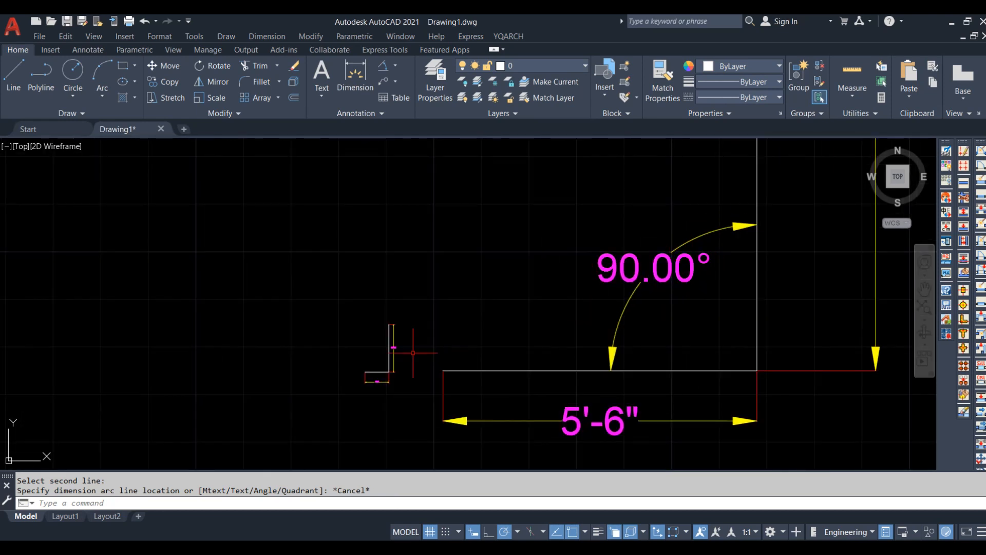
scroll(554, 295, up, 3)
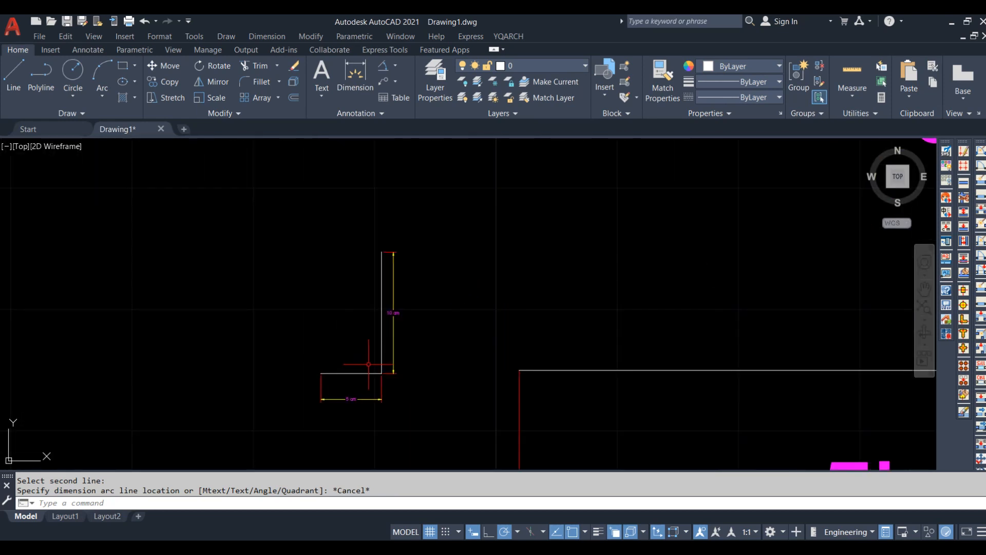
text(d)
key(Return)
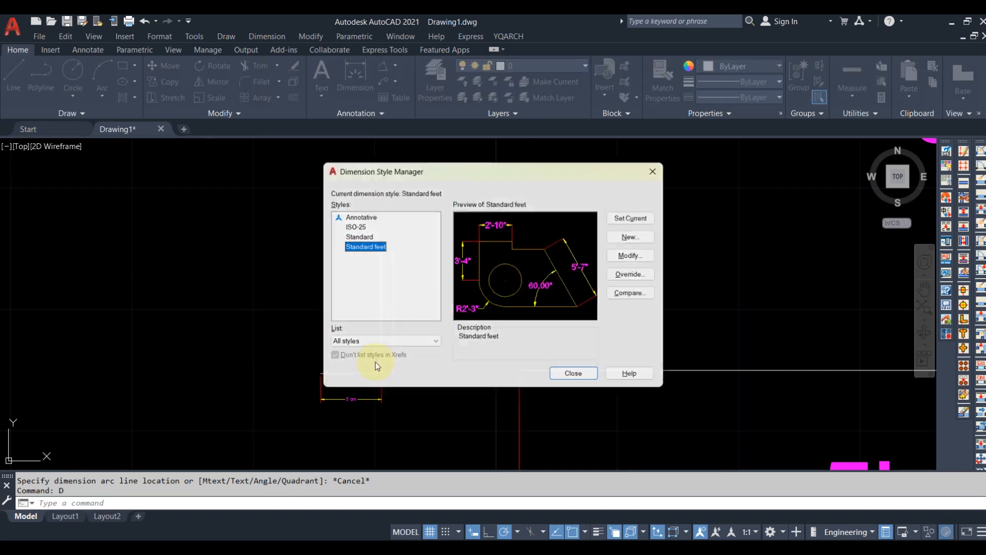
click(362, 235)
click(639, 215)
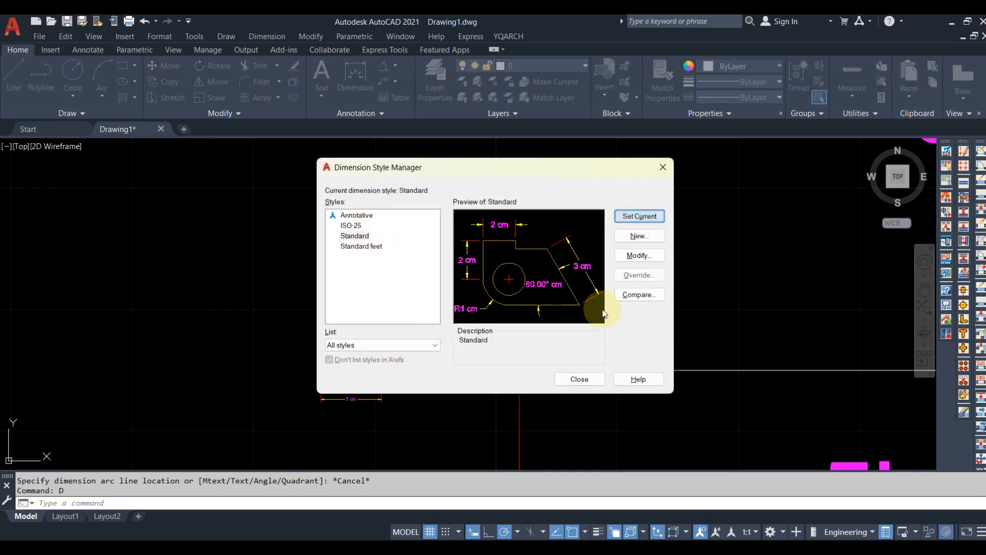
click(579, 379)
Add an angular dimension between the small 5 cm and 10 cm lines, placing its arc inside the corner
click(382, 67)
scroll(352, 393, up, 3)
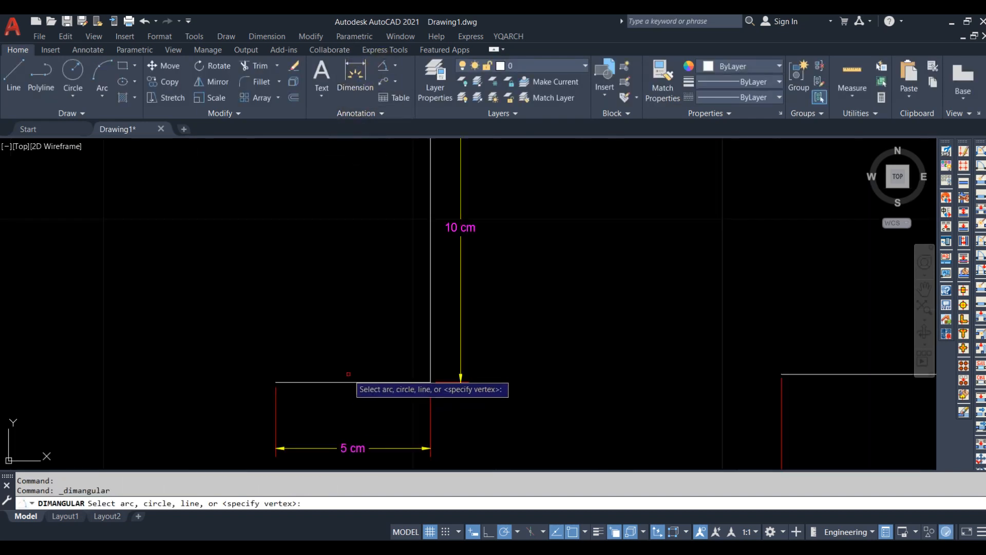
click(350, 383)
click(430, 341)
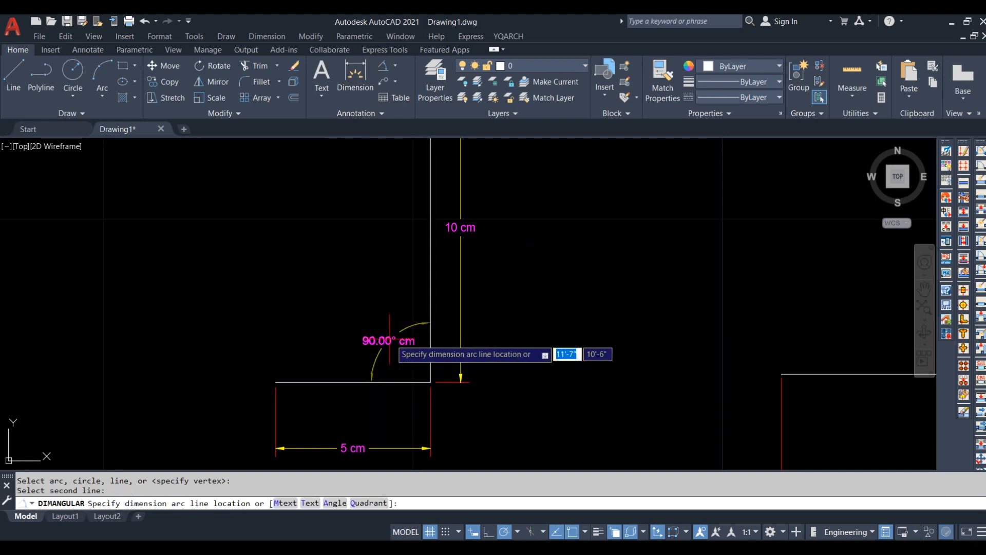
click(372, 336)
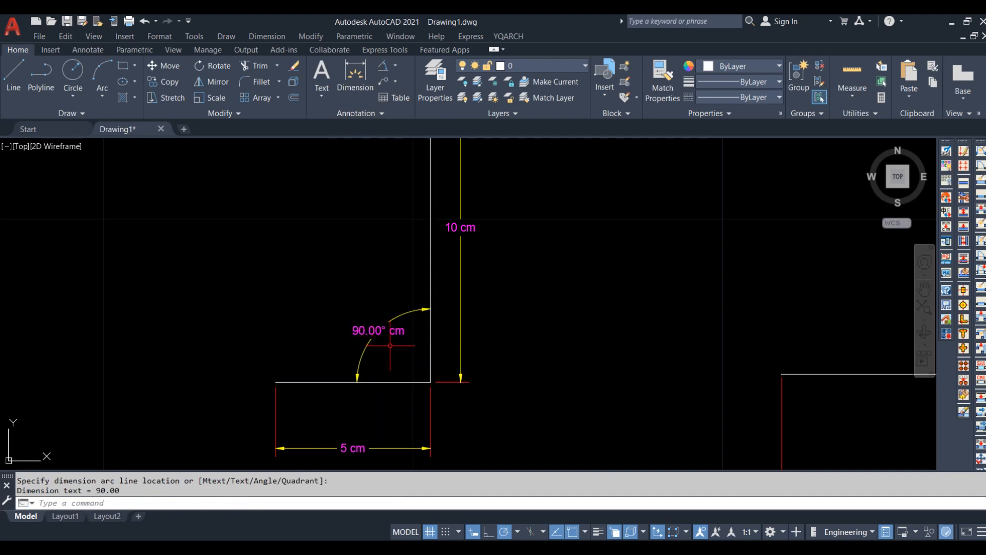
Replace the small corner's angular dimension text with 90 followed by the Degrees symbol
scroll(391, 346, up, 2)
scroll(391, 346, up, 2)
scroll(390, 346, down, 2)
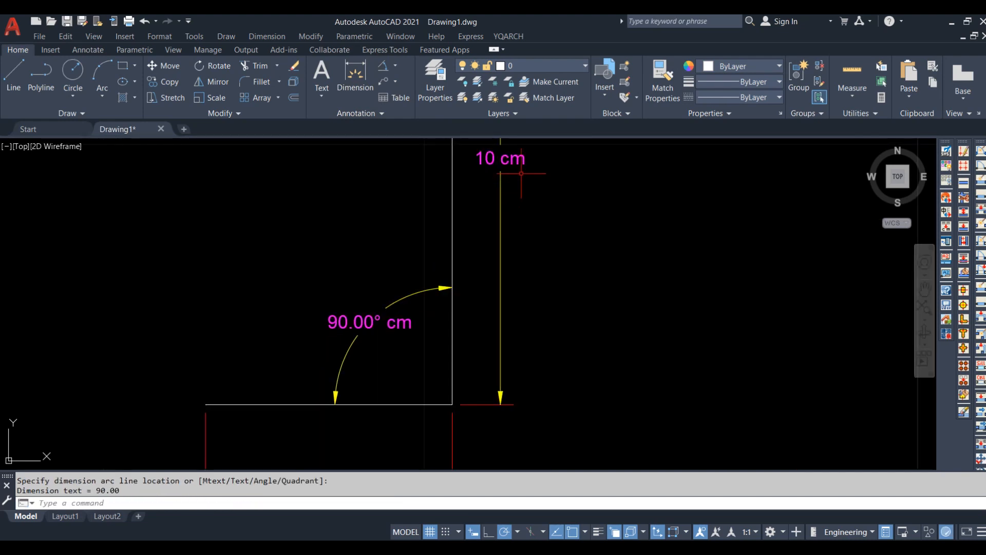
click(411, 327)
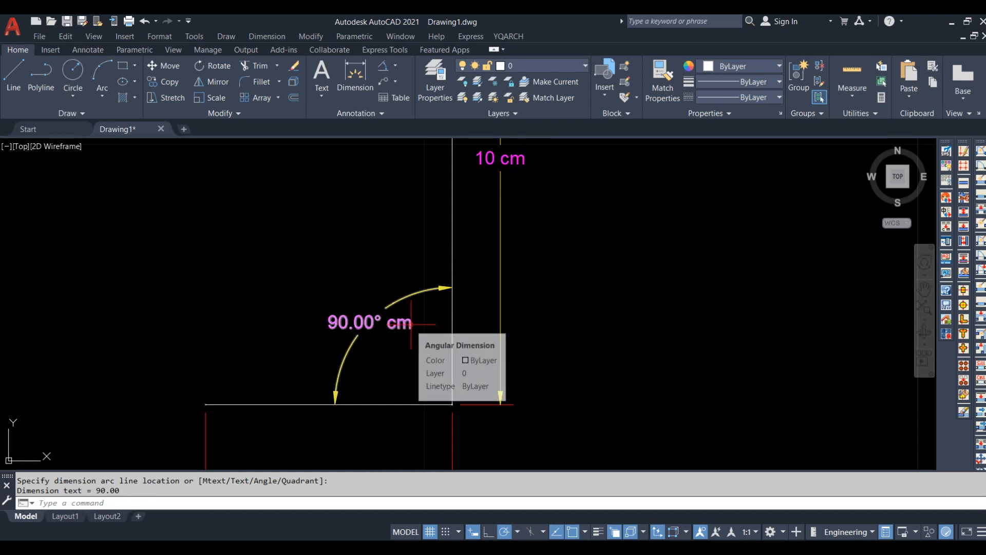
double_click(406, 323)
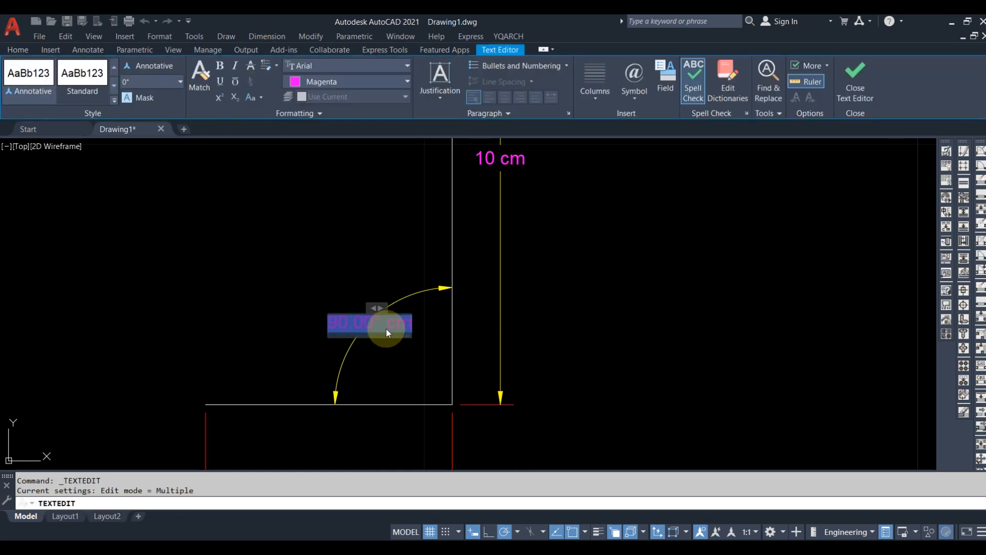
text(90)
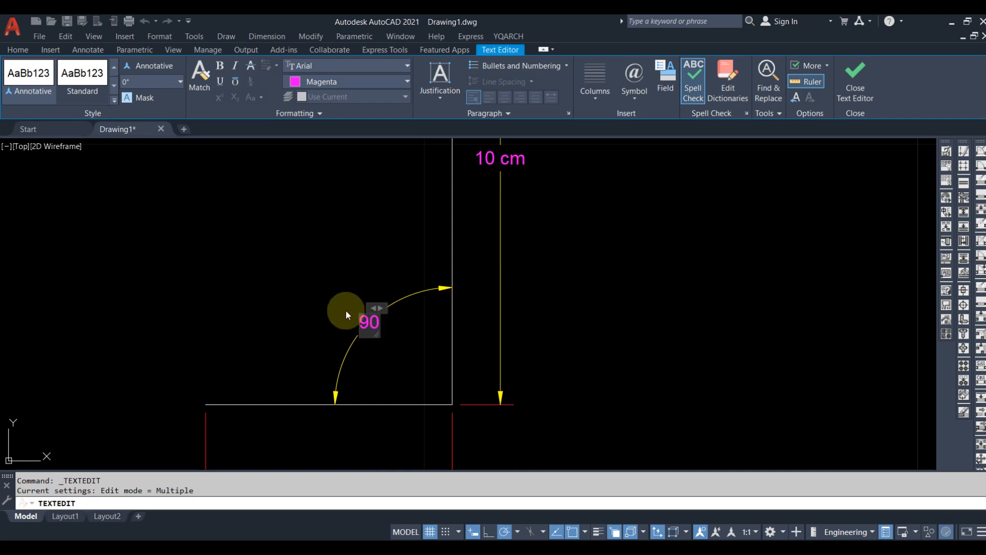
click(636, 99)
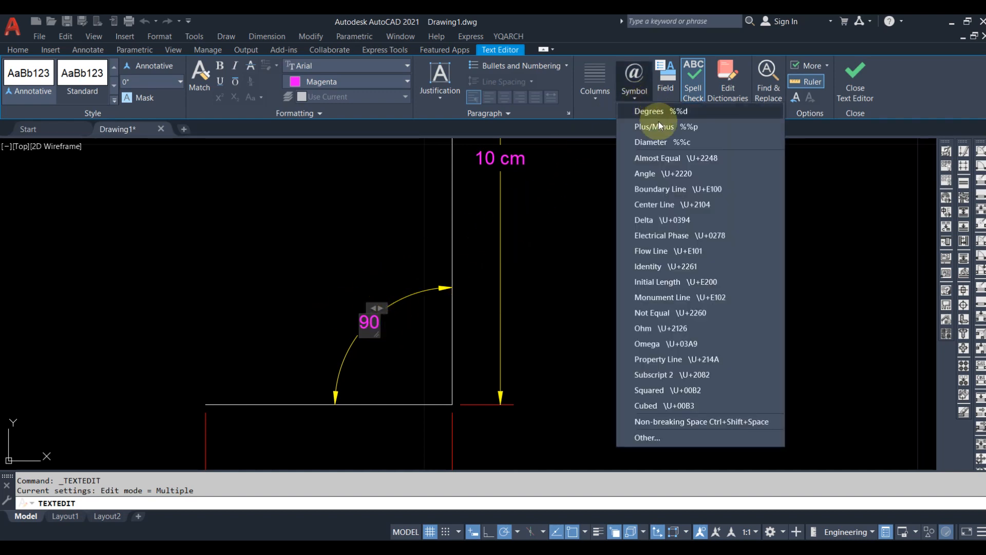
click(660, 112)
click(468, 334)
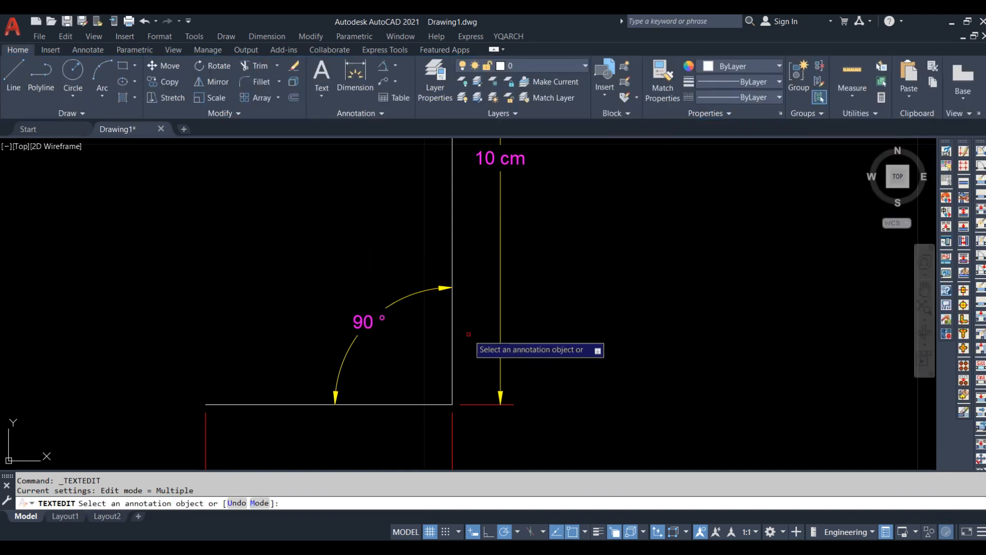
scroll(468, 335, down, 5)
key(Escape)
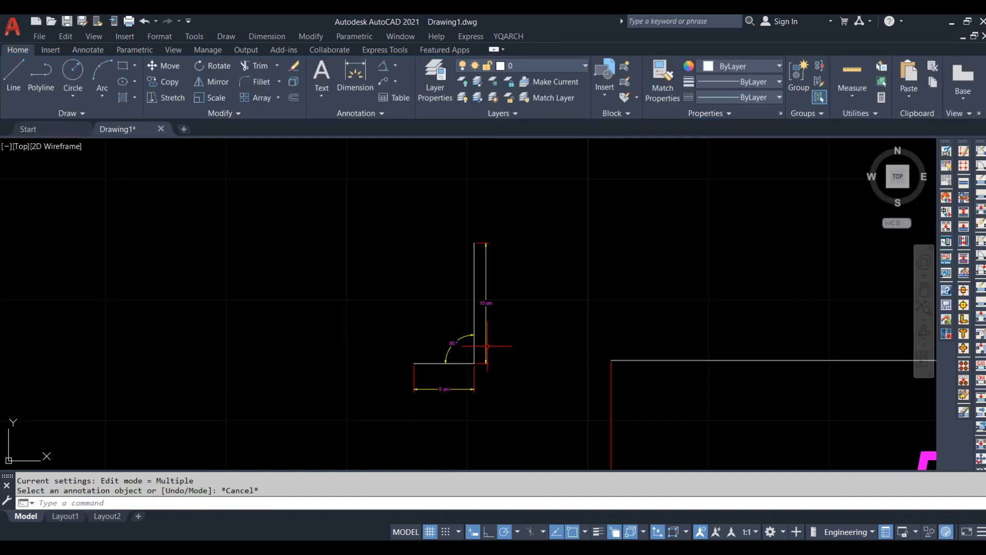
Examine the finished dimensions on the small centimetre lines and the large feet-and-inches lines
scroll(477, 349, up, 2)
middle_drag(484, 363, 344, 348)
scroll(396, 349, up, 4)
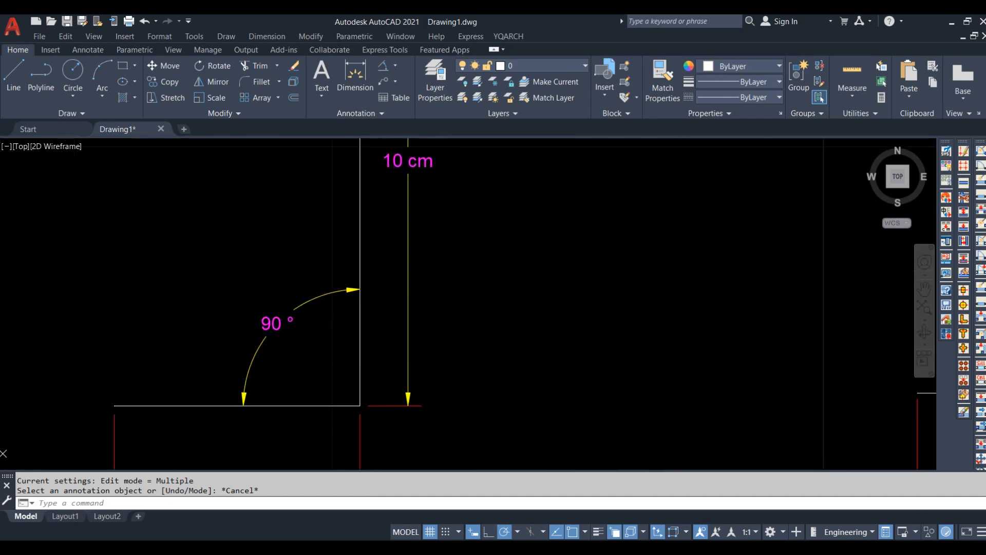
scroll(283, 333, up, 2)
scroll(286, 338, down, 2)
scroll(389, 349, down, 6)
middle_drag(531, 357, 440, 346)
scroll(442, 343, down, 6)
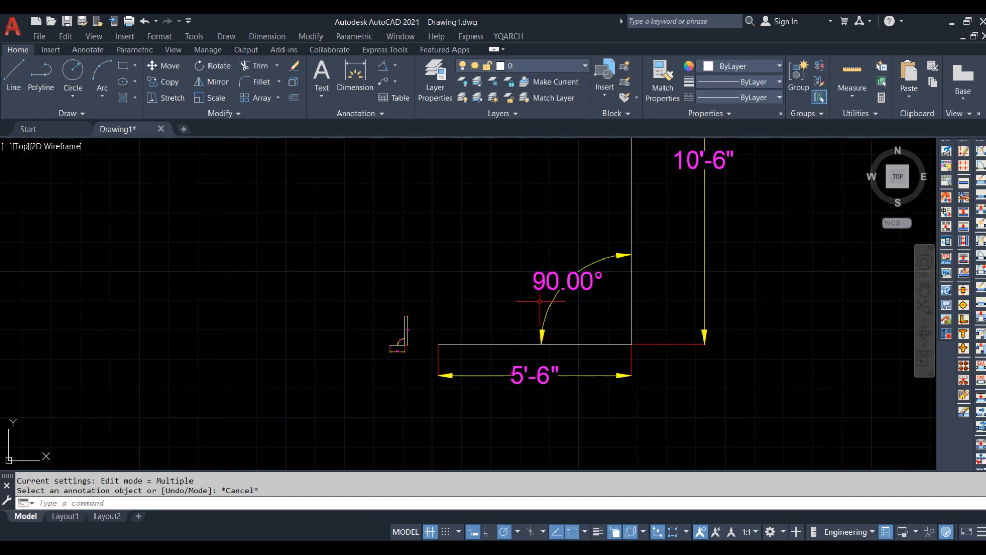
middle_drag(540, 300, 481, 366)
scroll(481, 365, down, 4)
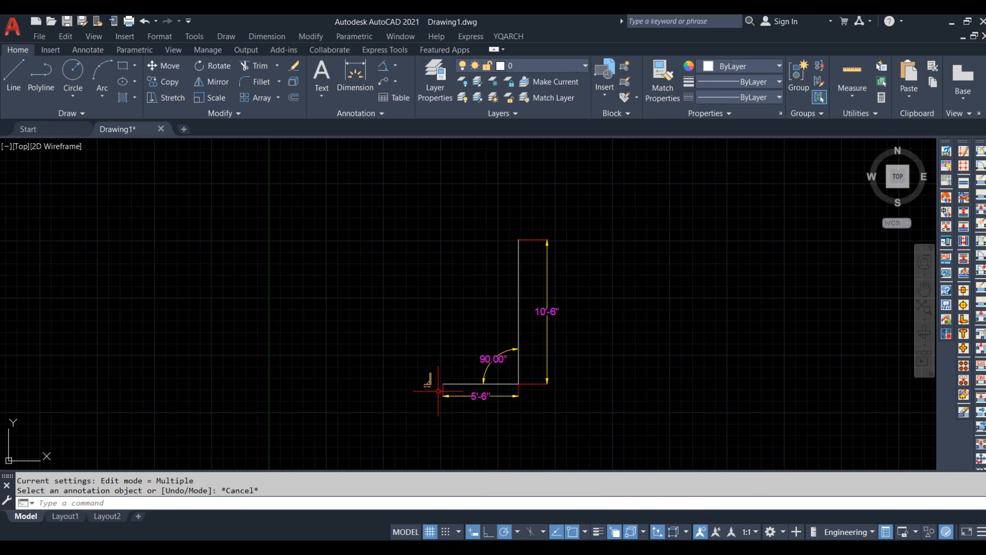
scroll(438, 390, up, 2)
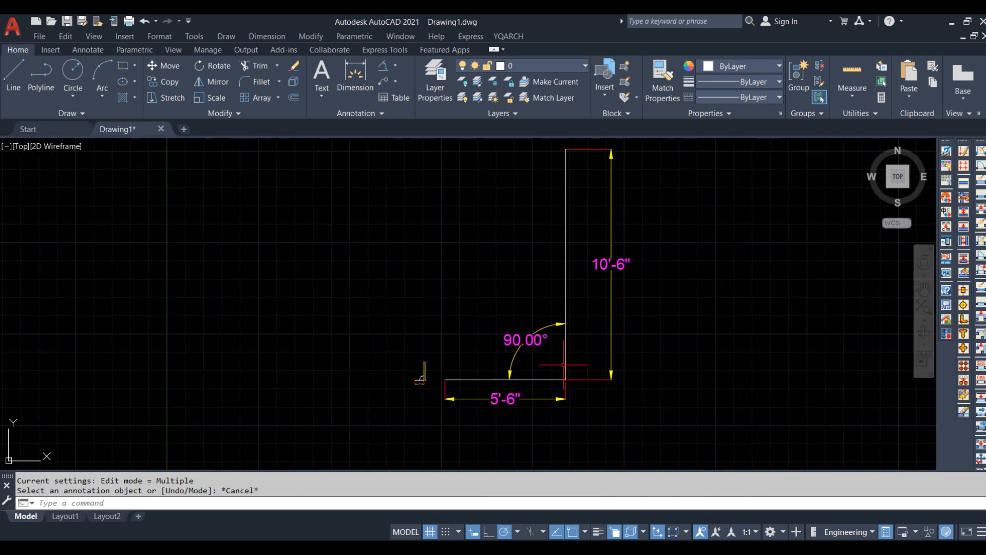